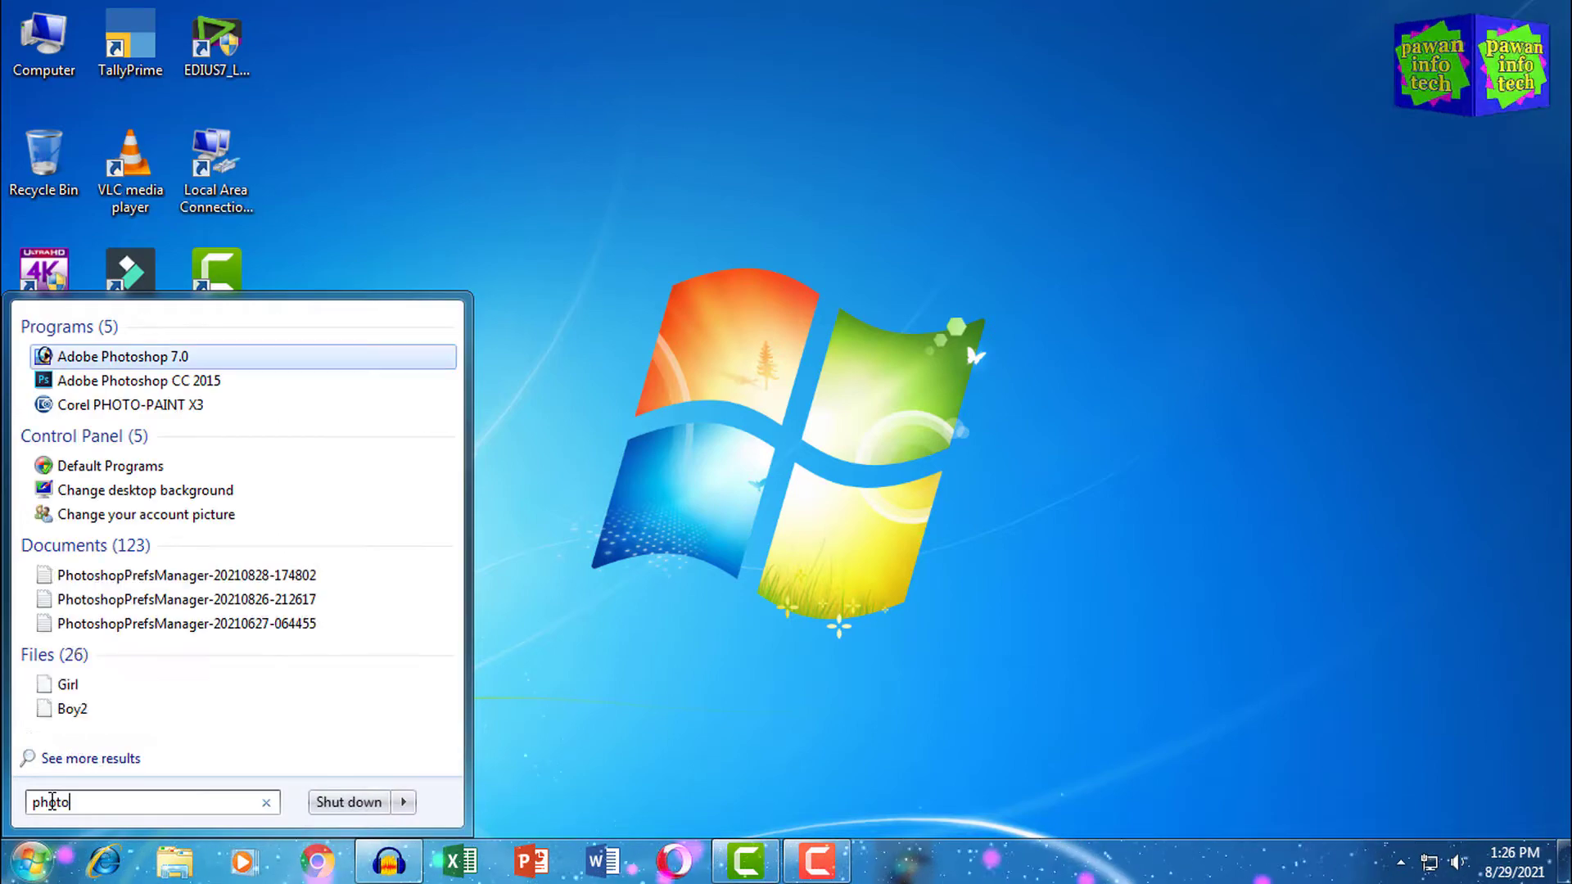
- Search the installed programs for "photoshop" and launch Adobe Photoshop 7.0
{"action": "type", "text": "shop"}
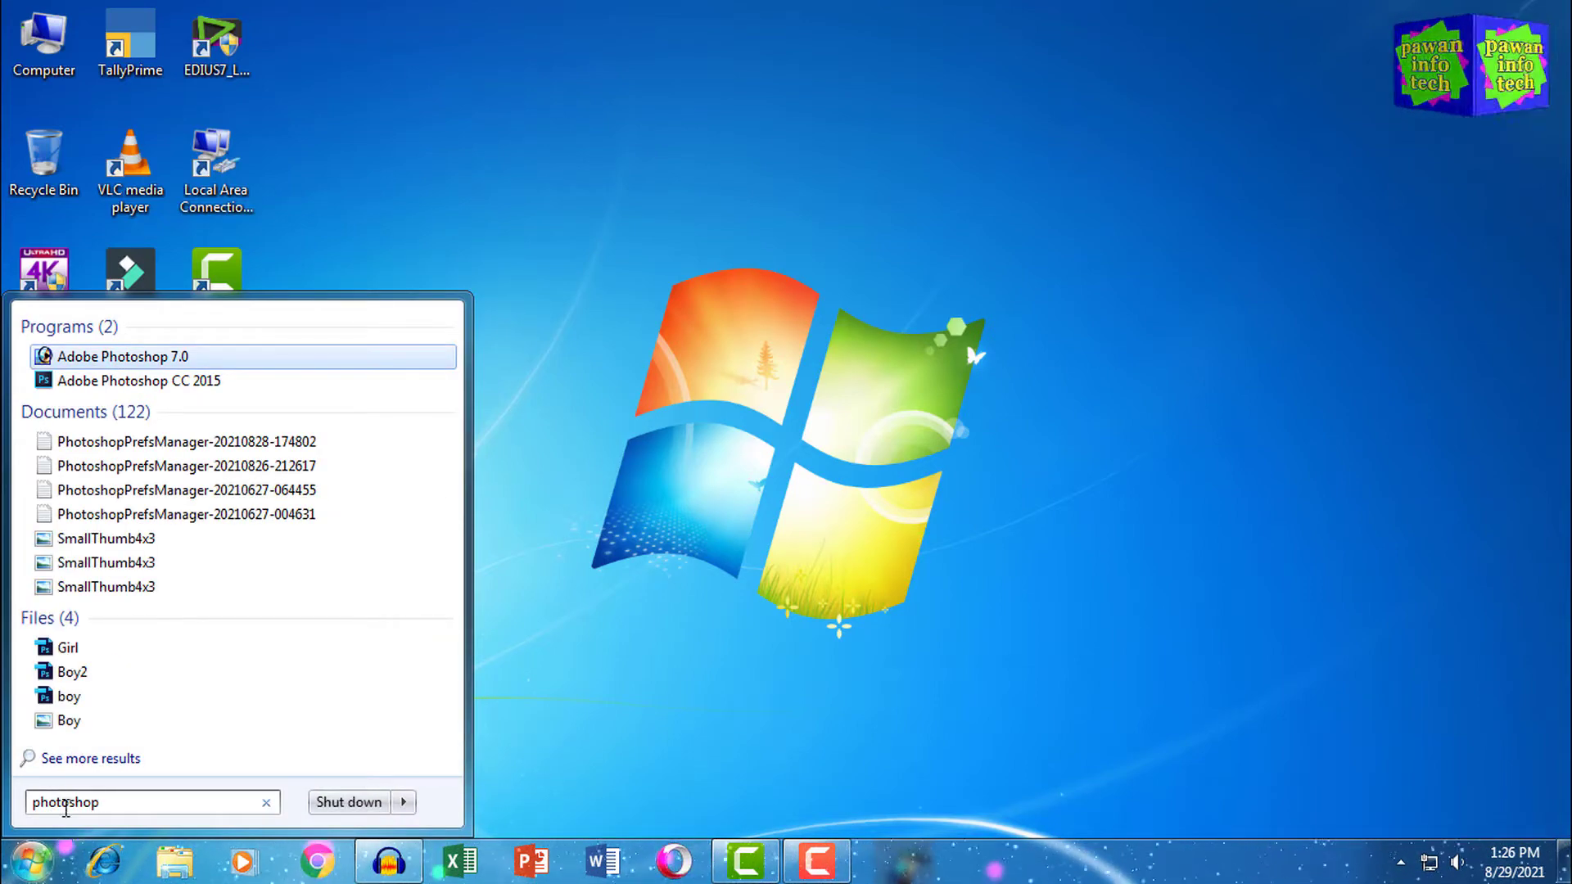
{"action": "left_click_drag", "start_coordinate": [70, 804], "coordinate": [31, 805]}
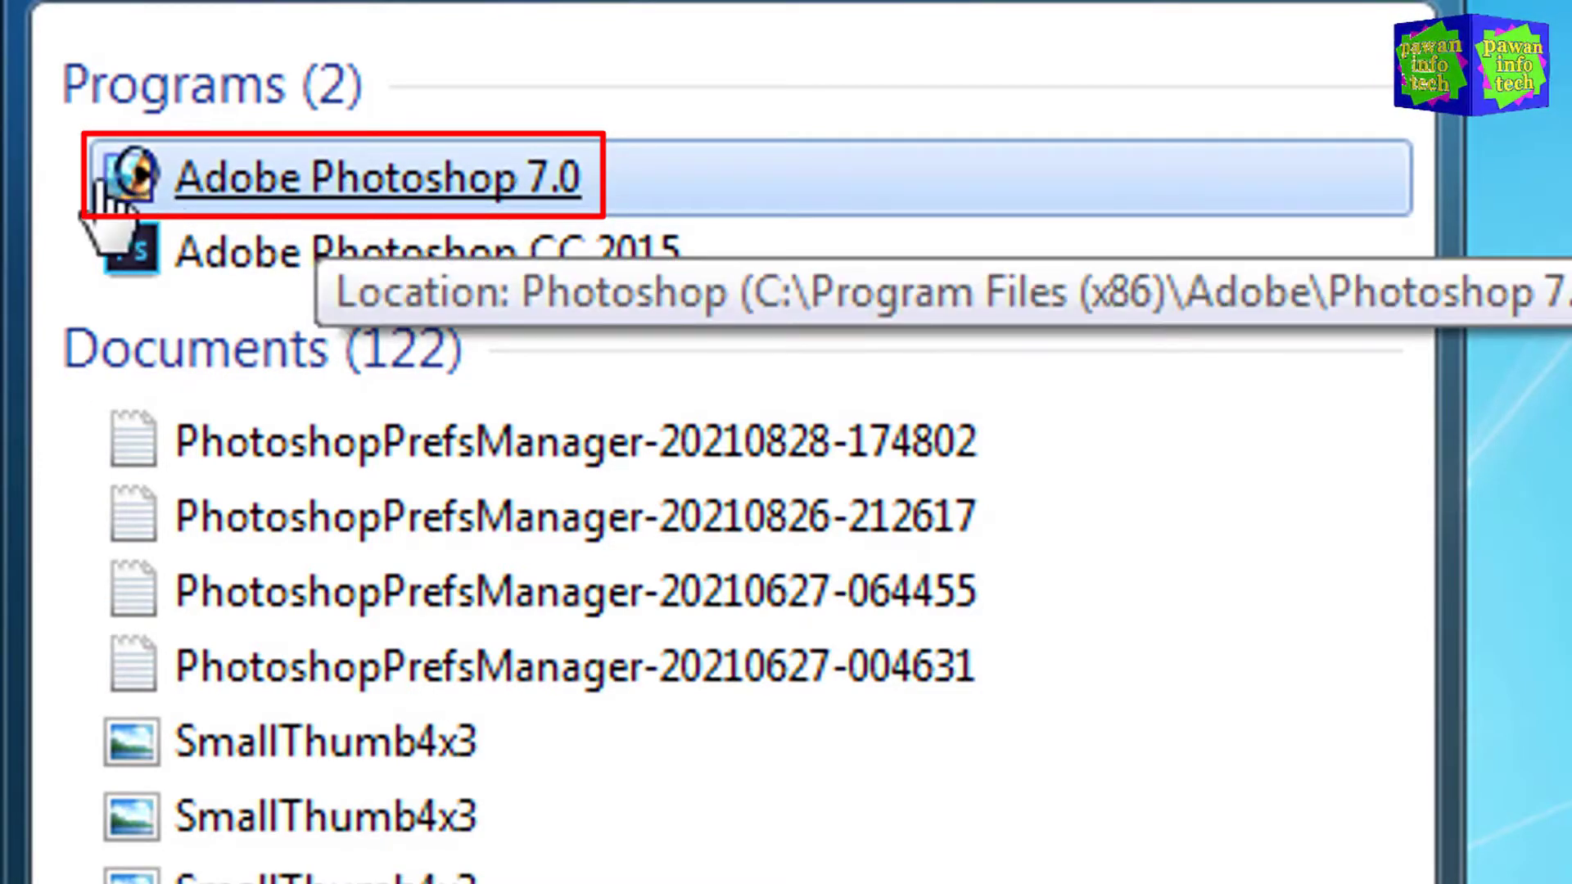
{"action": "left_click", "coordinate": [246, 178]}
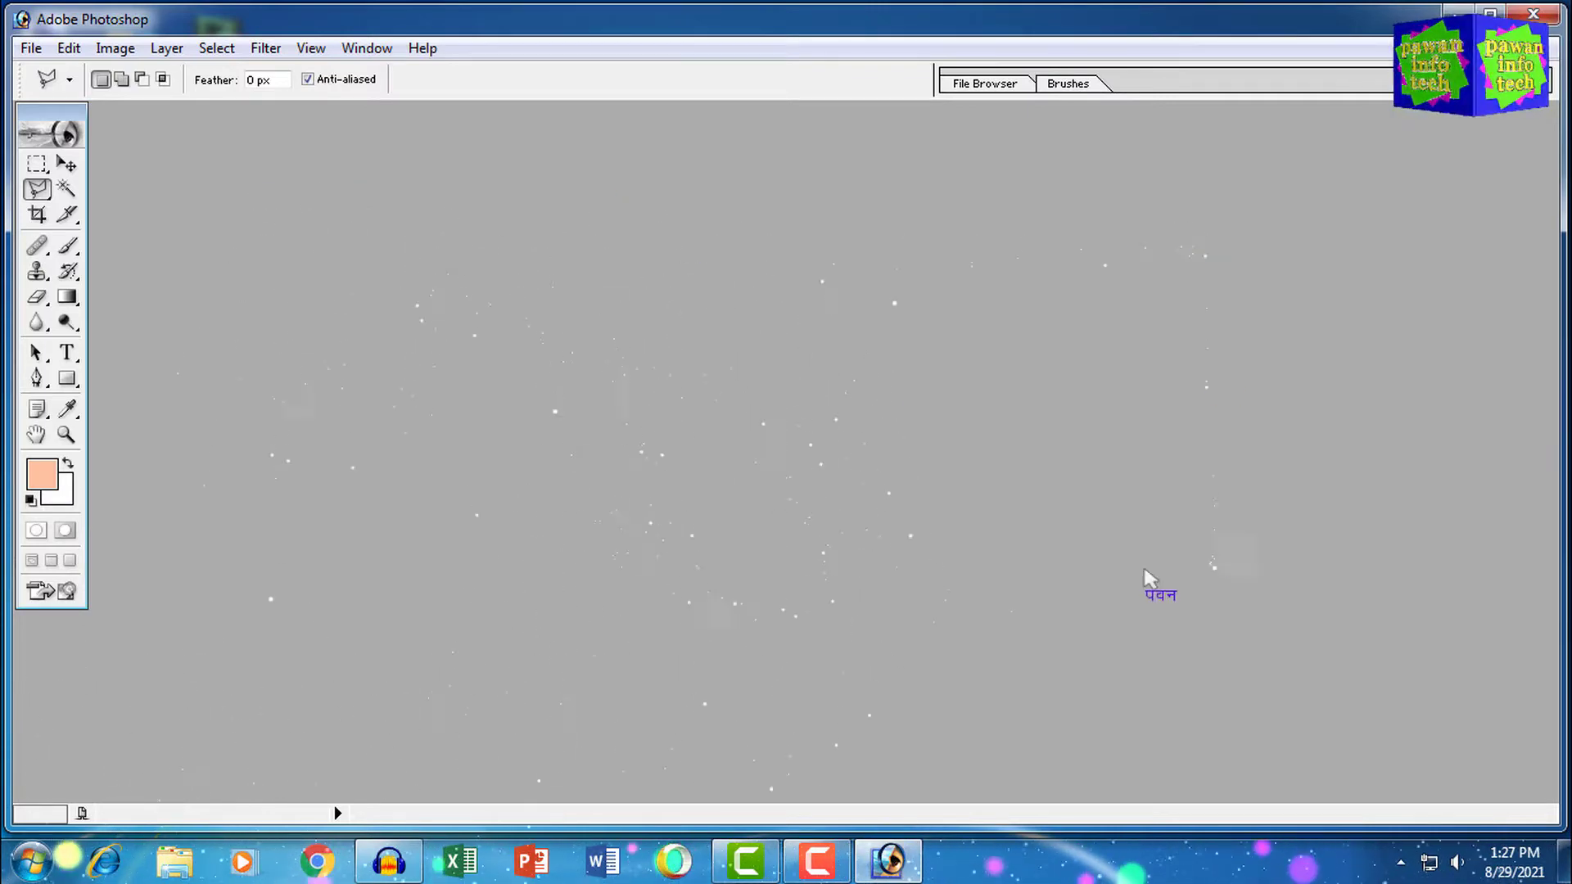
- Open the 9.27 MB Photoshop image named boy from the Desktop
{"action": "double_click", "coordinate": [686, 311]}
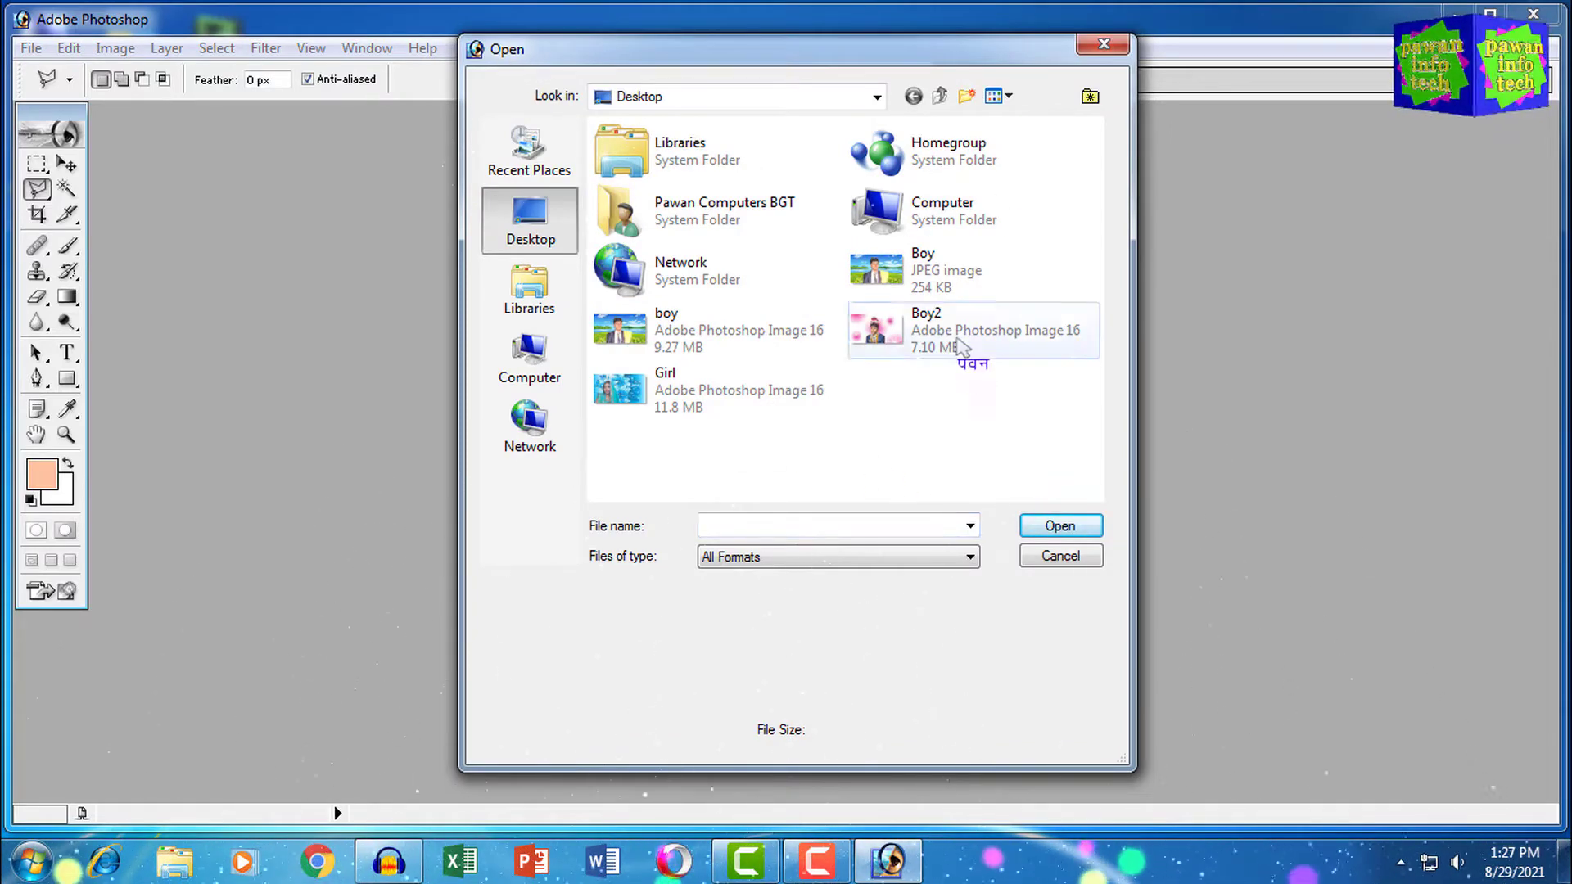
{"action": "left_click", "coordinate": [670, 337]}
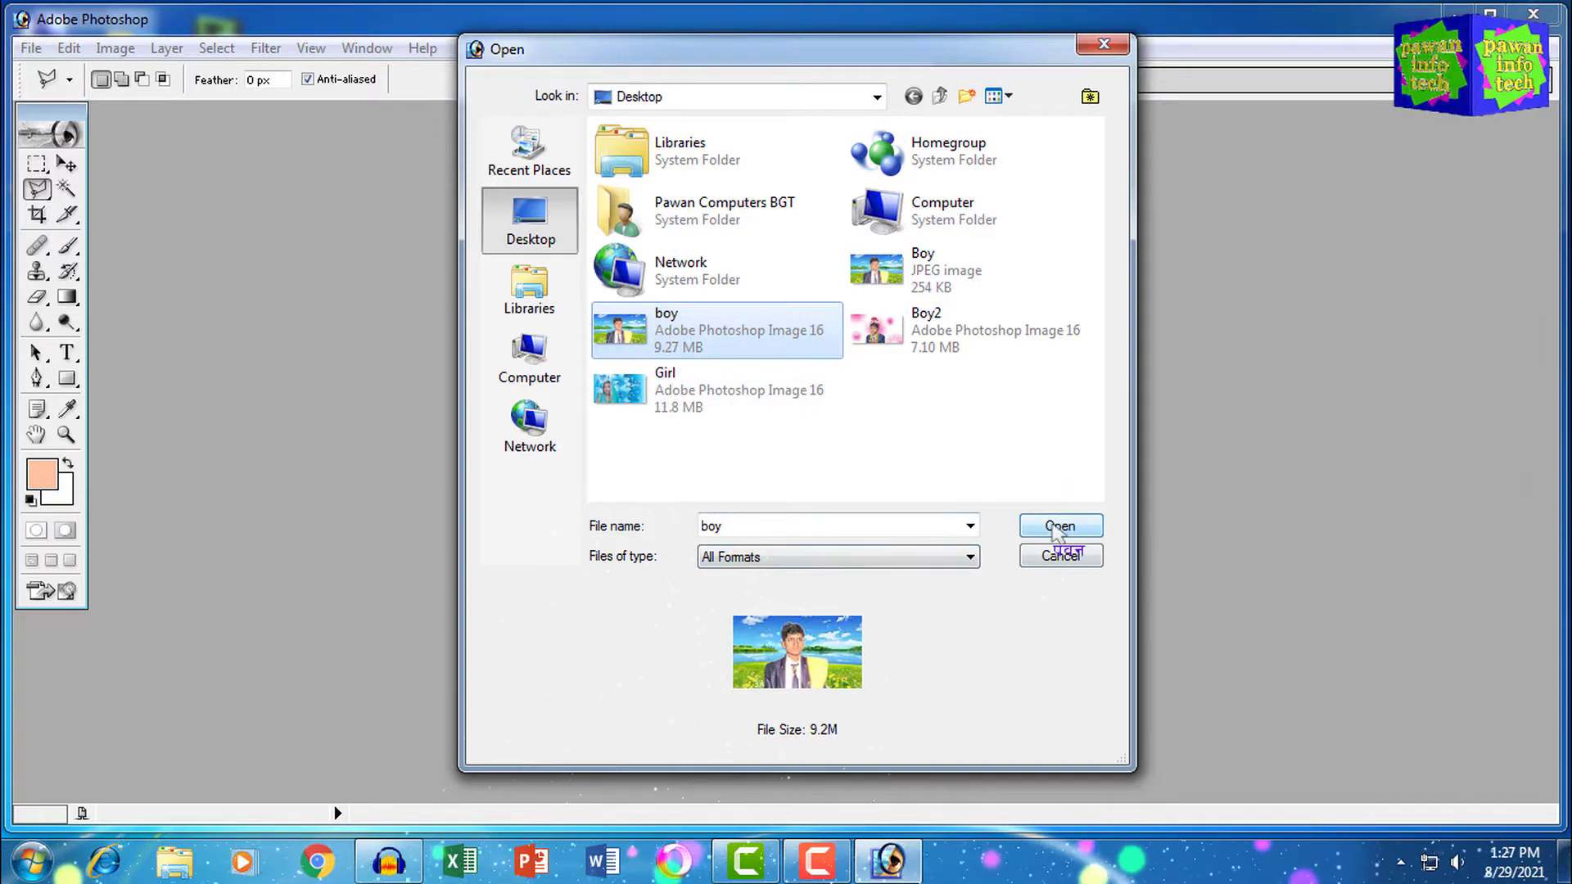
{"action": "left_click", "coordinate": [1058, 530]}
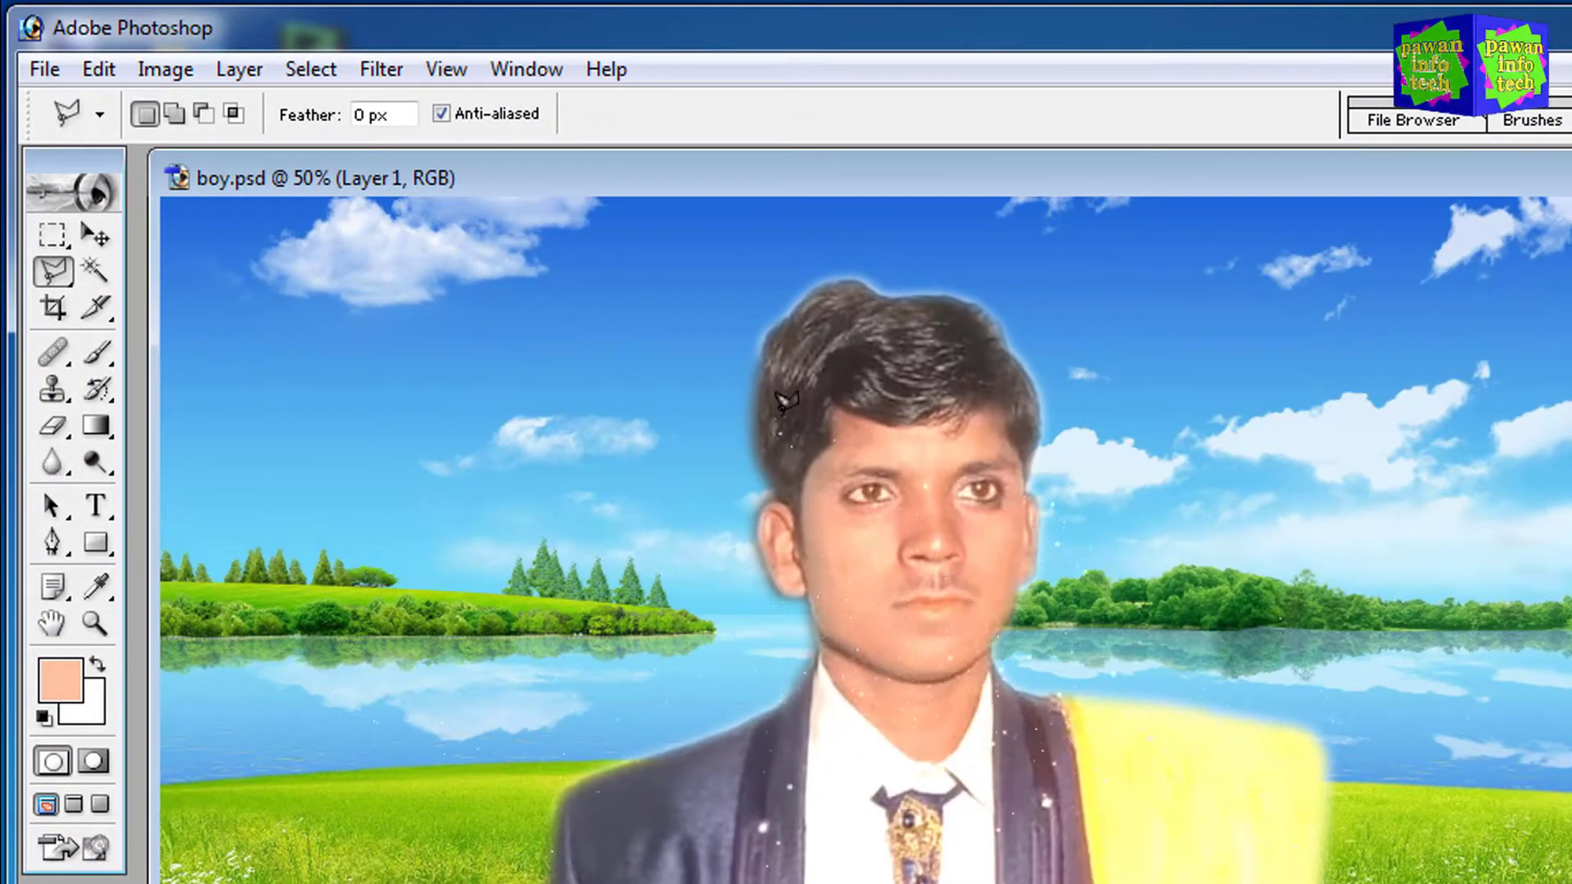
{"action": "left_click", "coordinate": [381, 72]}
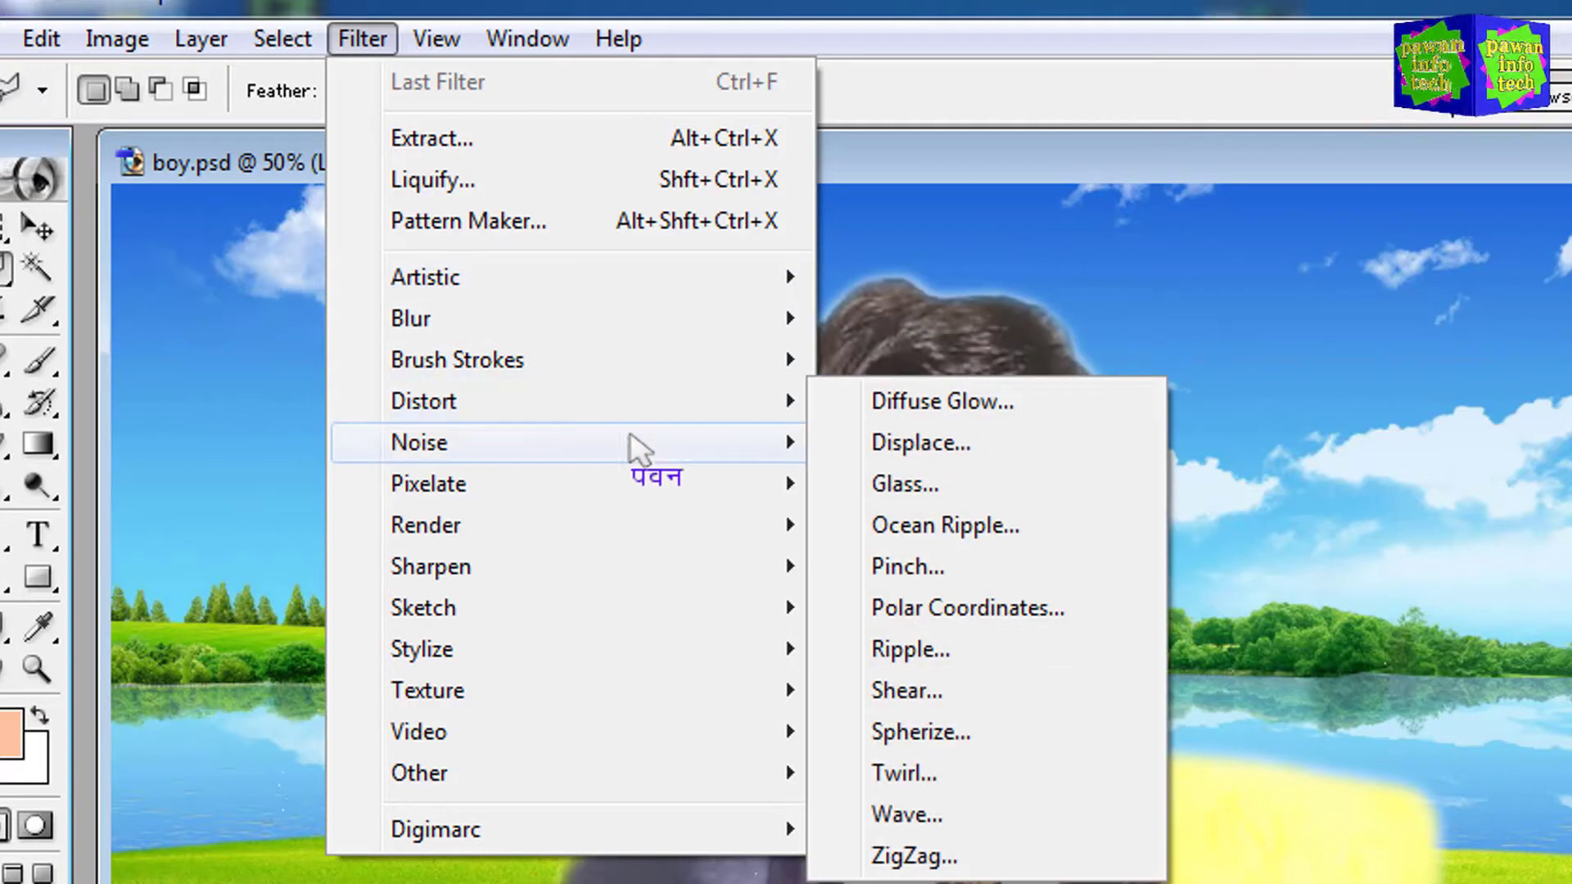
{"action": "mouse_move", "coordinate": [635, 453]}
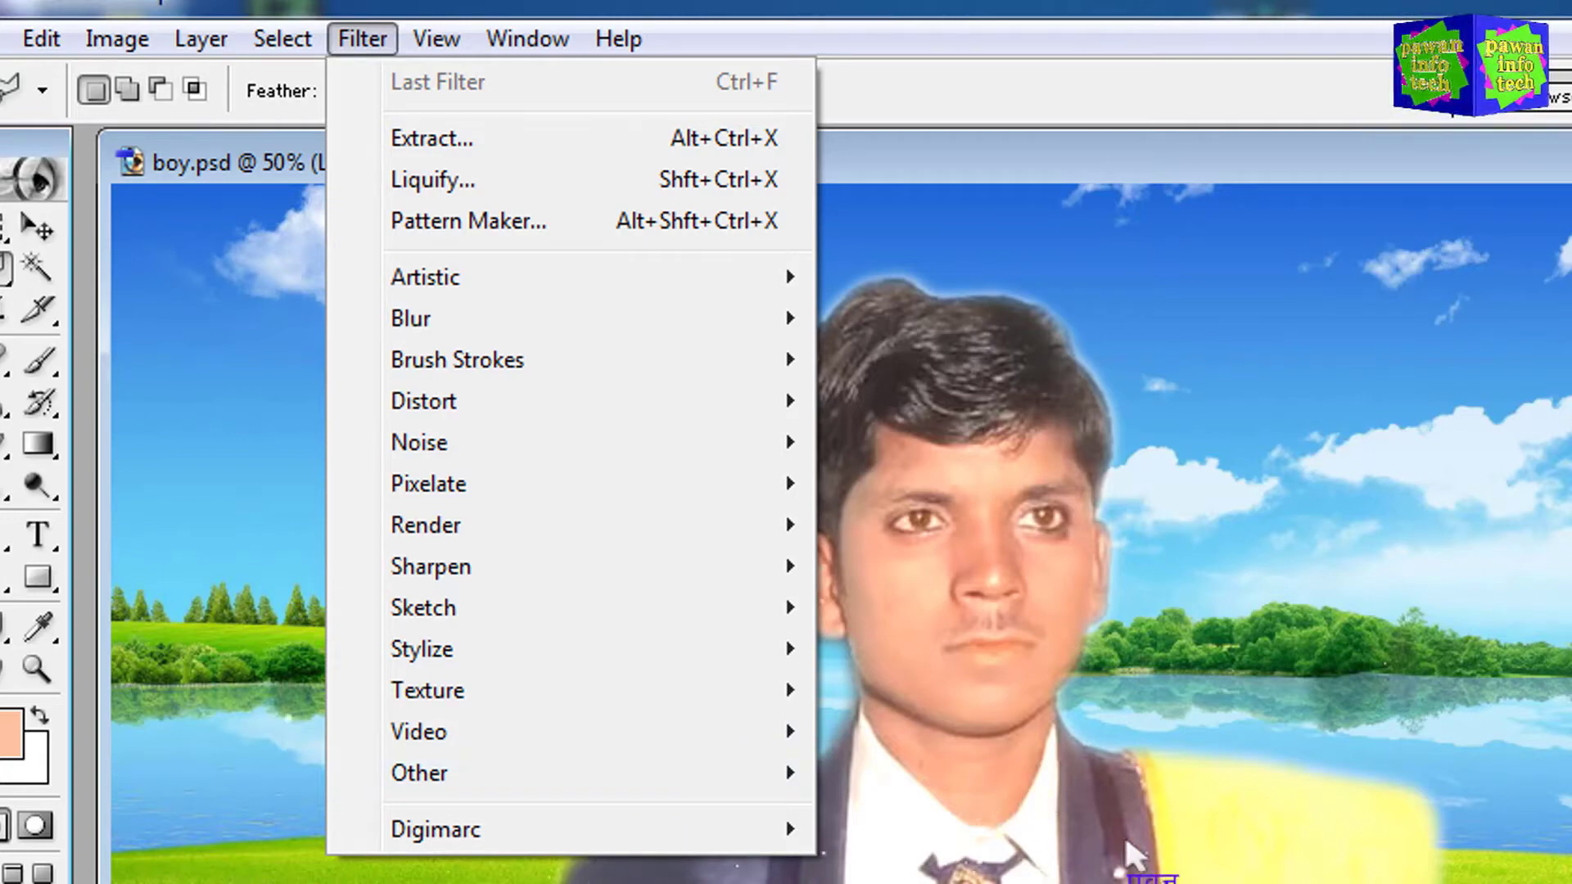
{"action": "left_click", "coordinate": [1084, 809]}
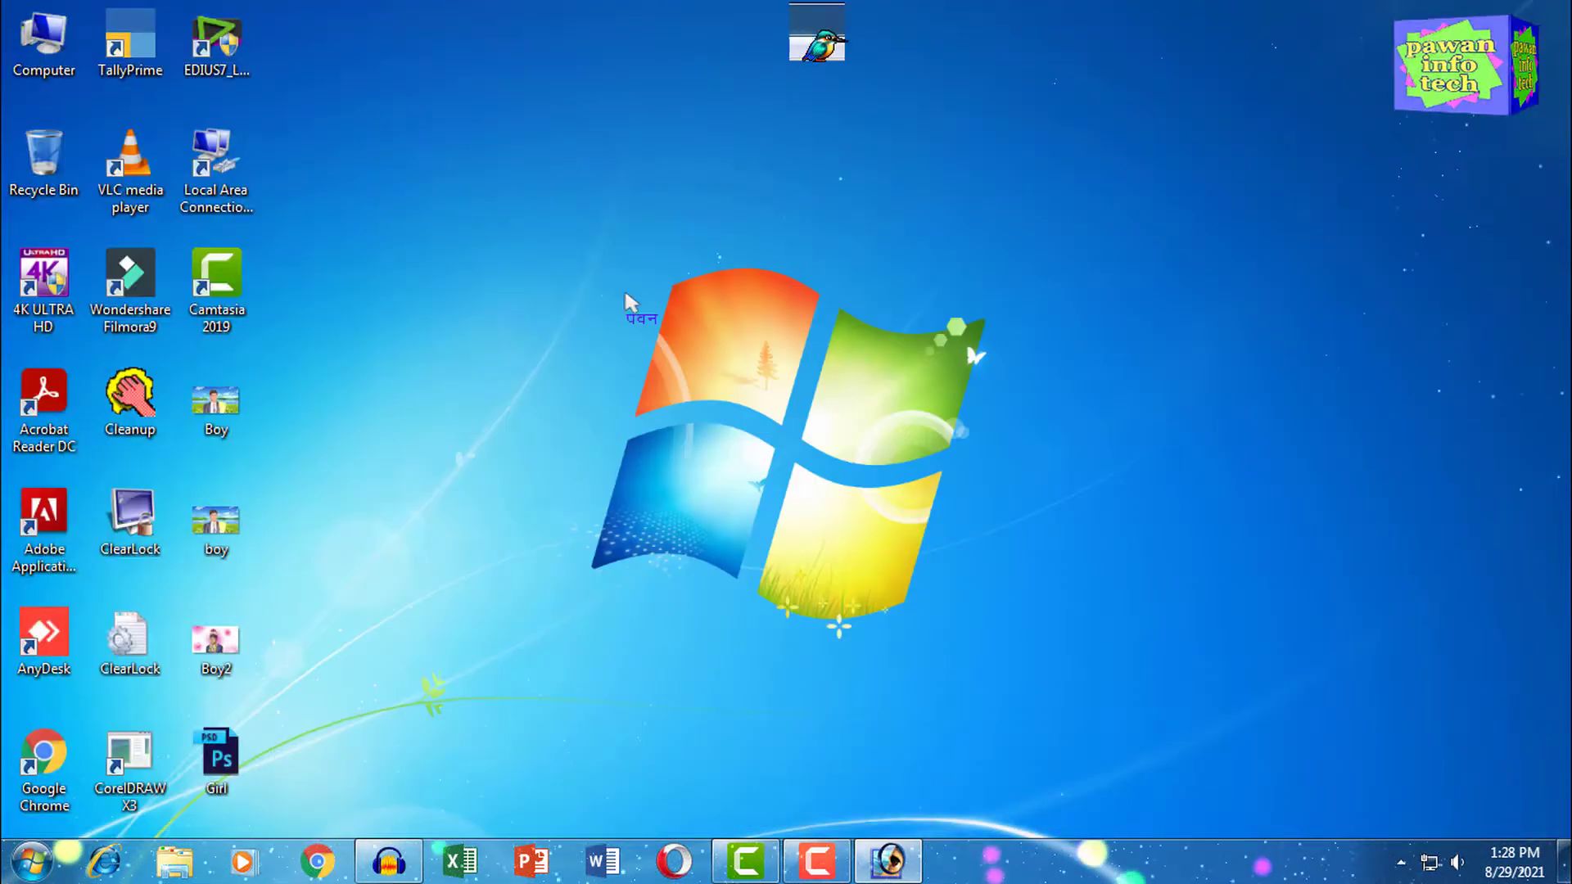
{"action": "right_click", "coordinate": [485, 280]}
{"action": "left_click", "coordinate": [564, 352]}
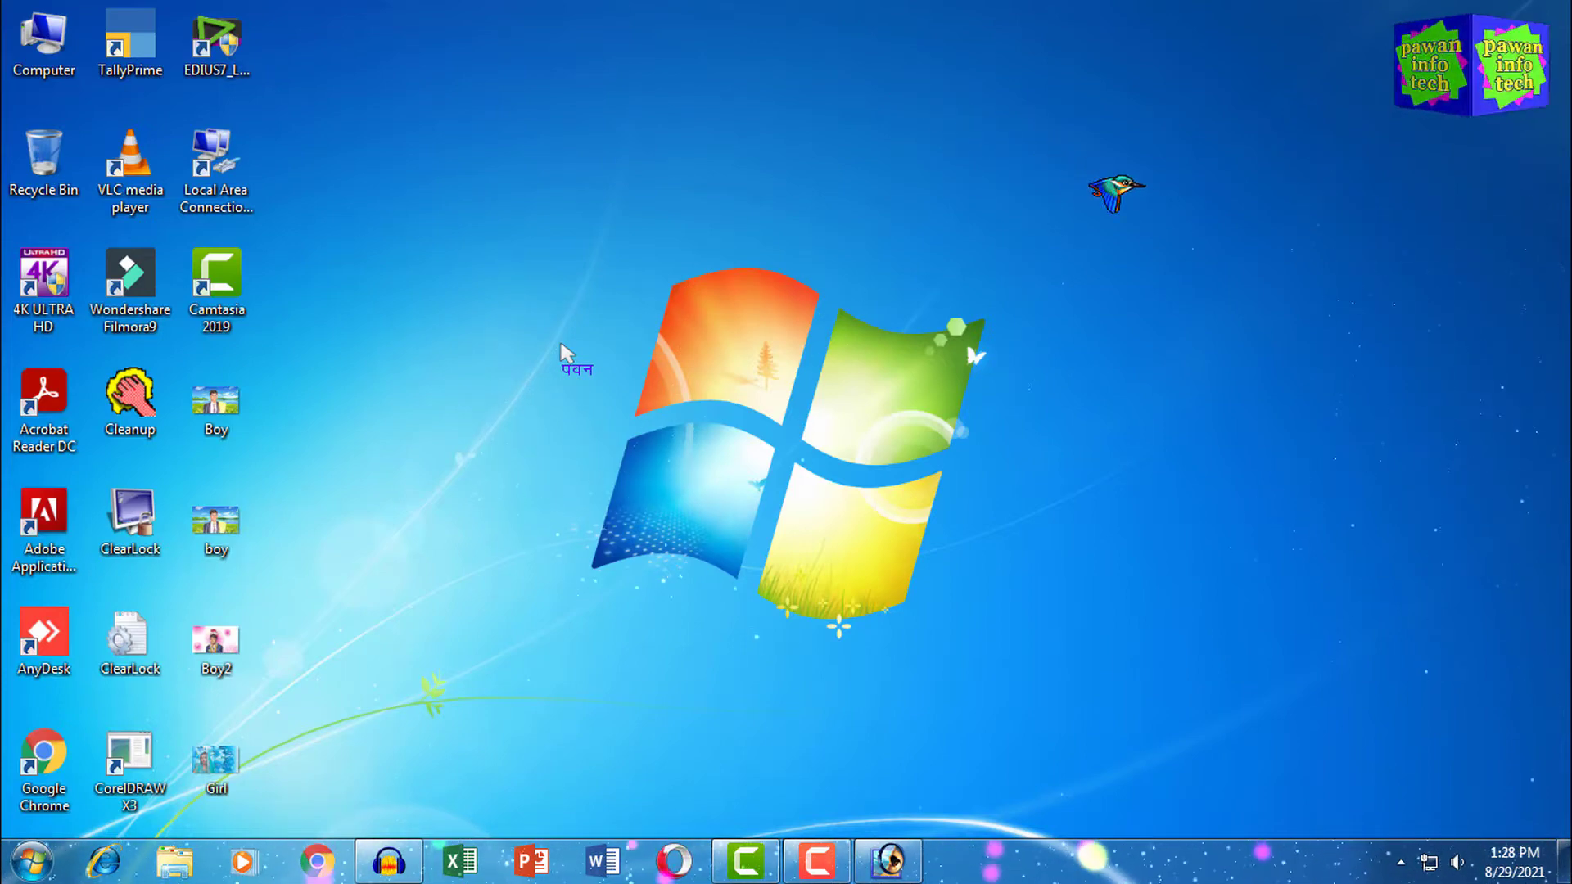
{"action": "right_click", "coordinate": [396, 378]}
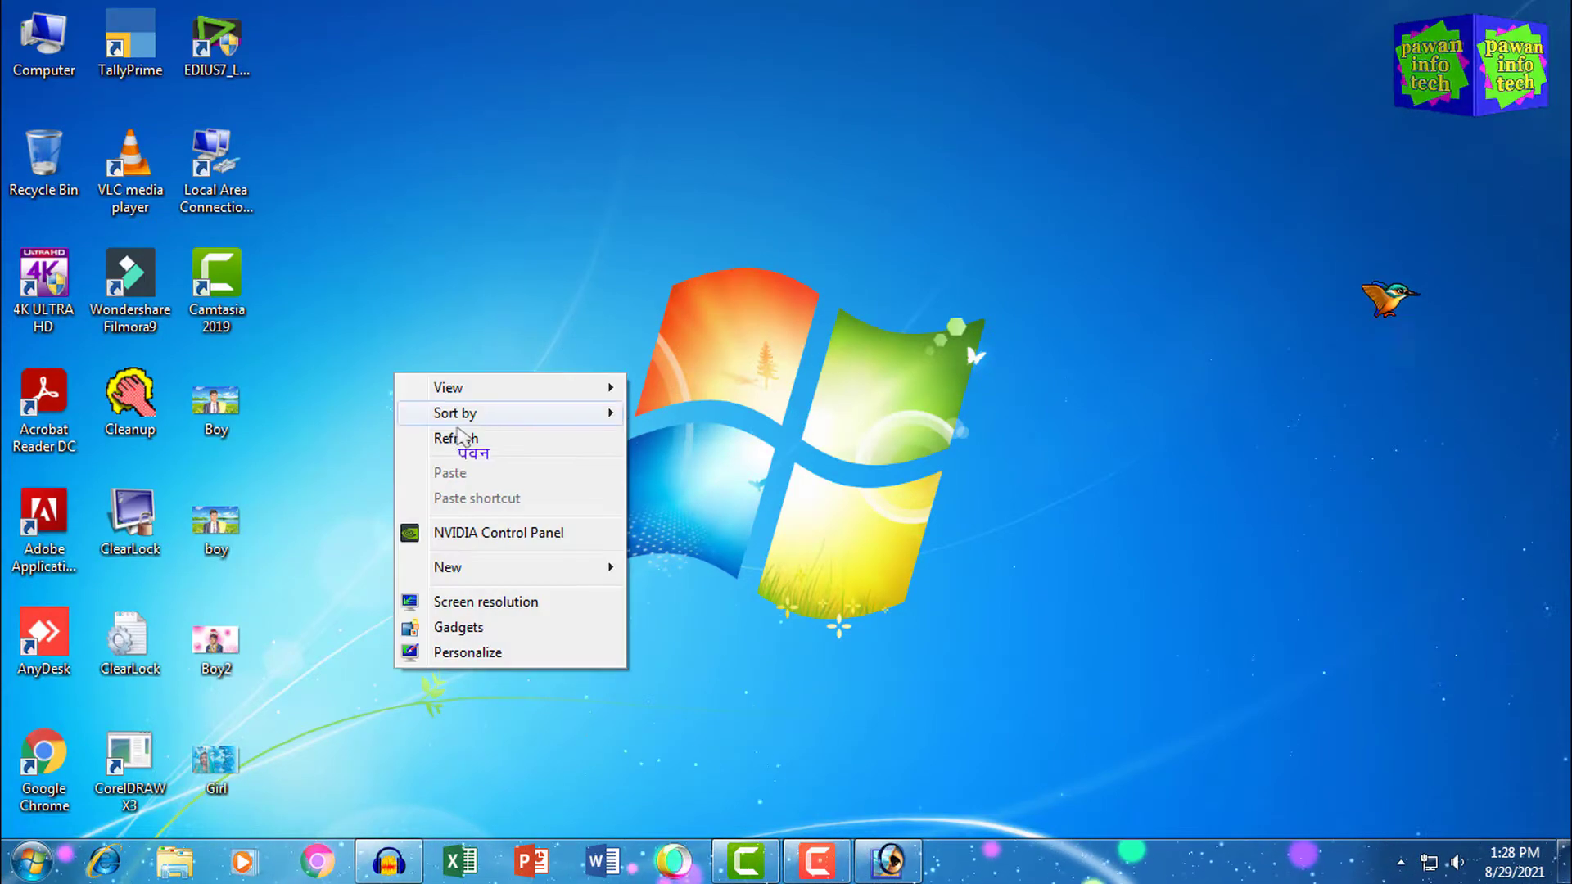
{"action": "left_click", "coordinate": [462, 441]}
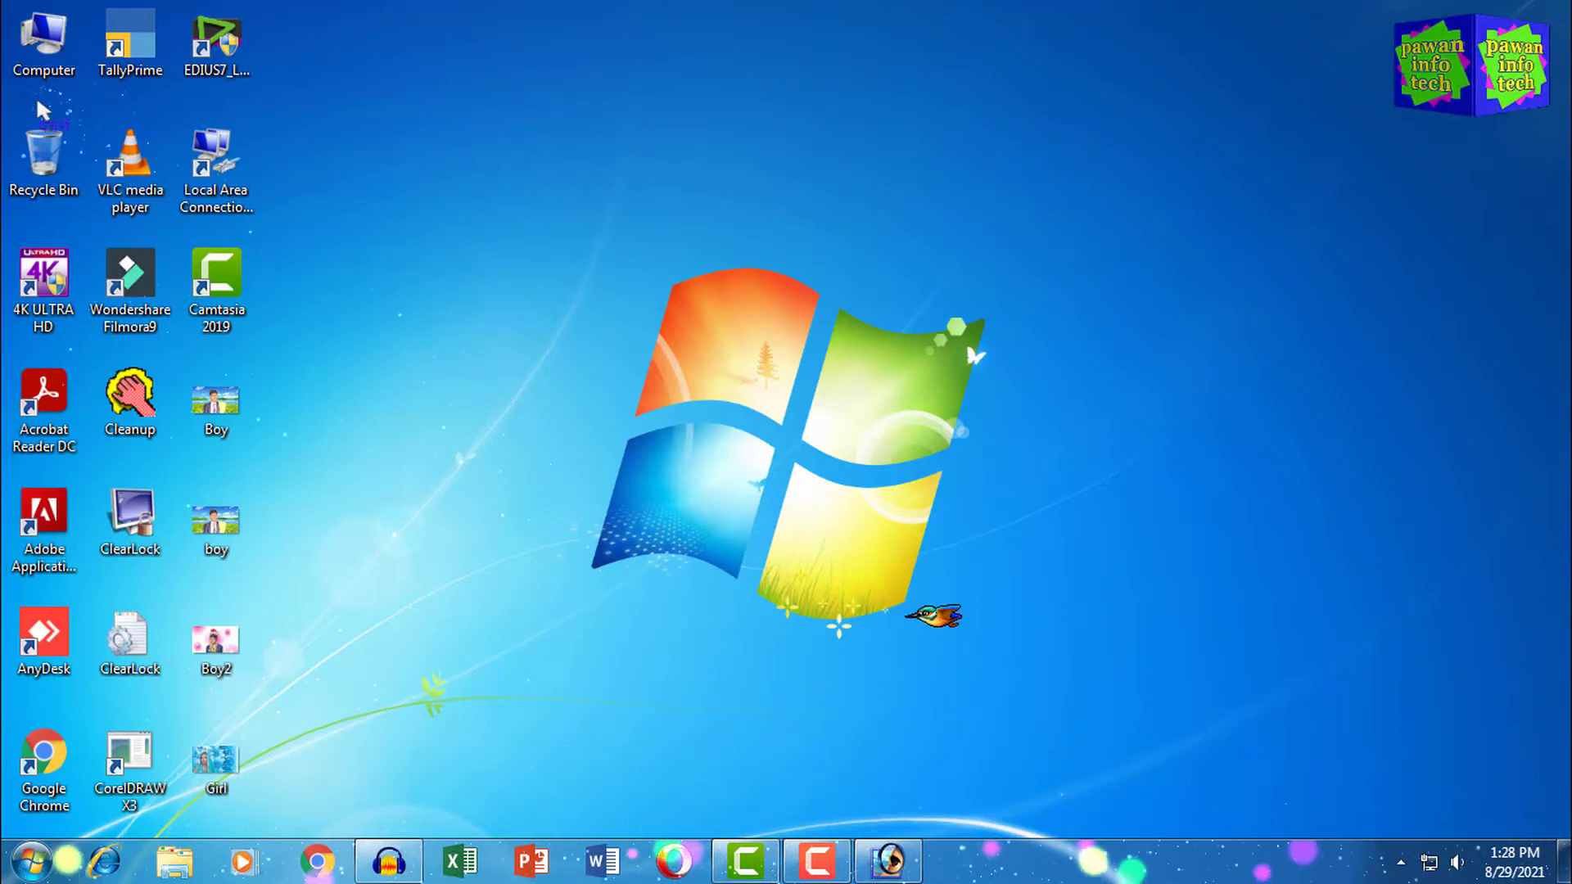
- Open the Action folder with the plug-in files, found on Local Disk (D:) within 4K ULTRA HD SETUP
{"action": "double_click", "coordinate": [40, 47]}
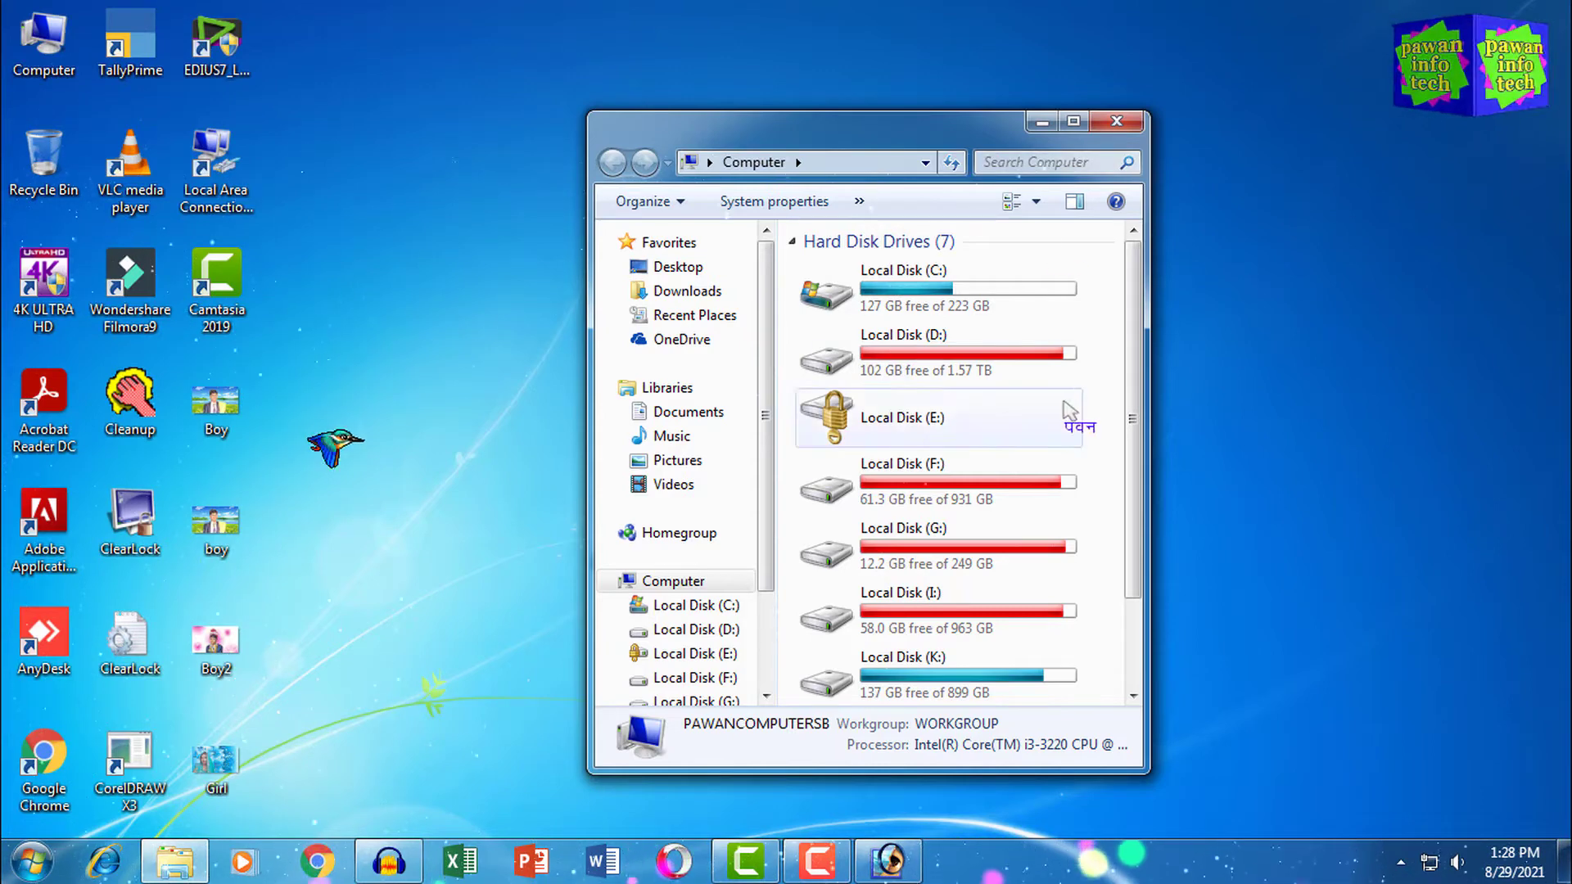
{"action": "double_click", "coordinate": [901, 356]}
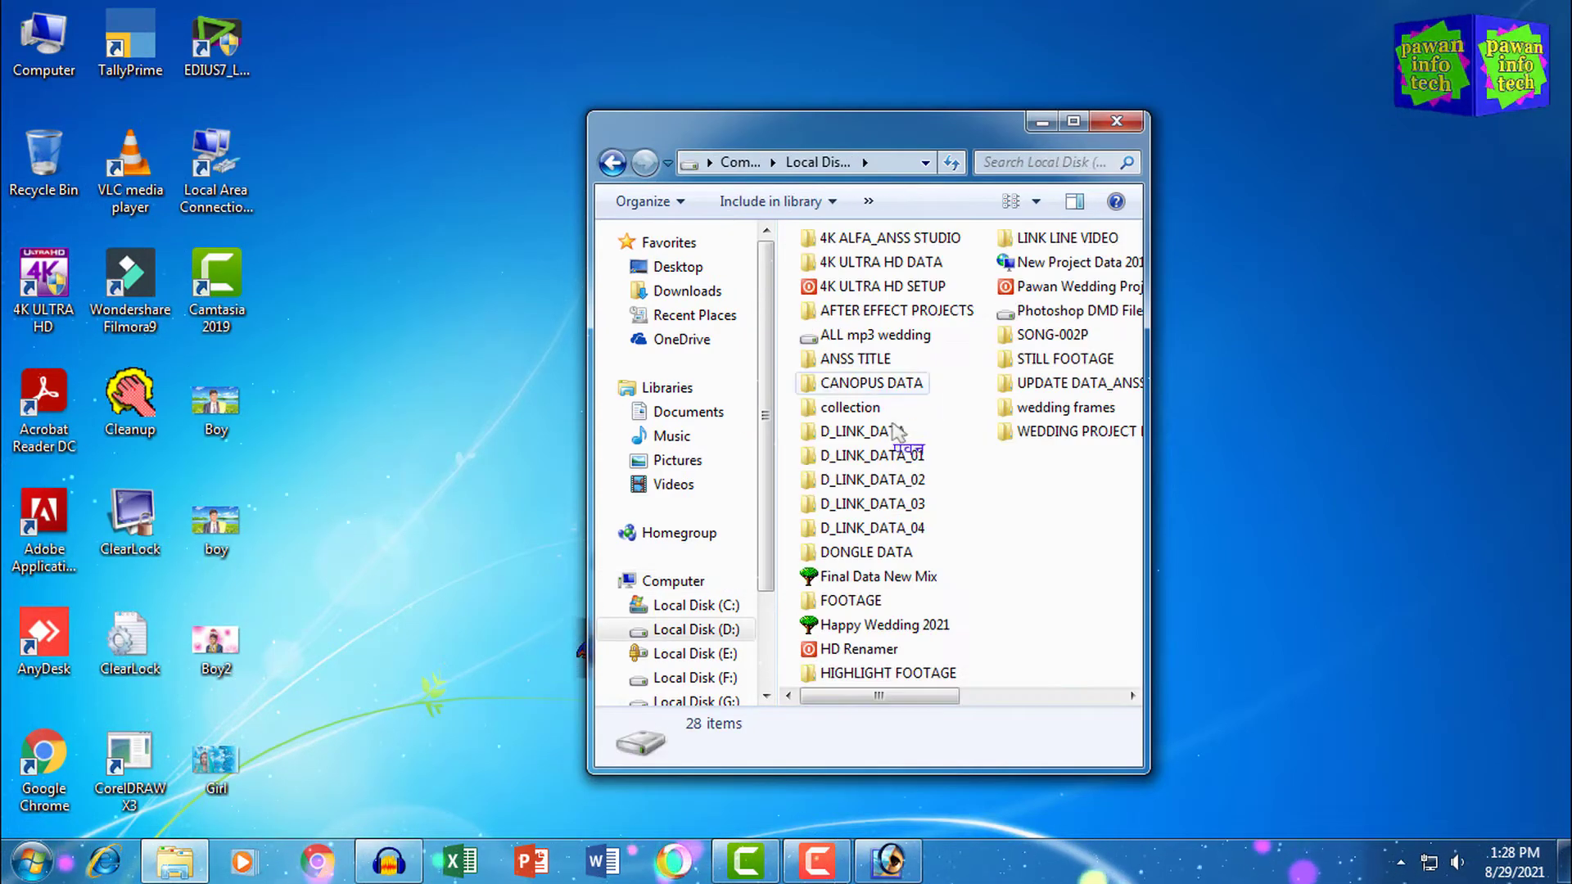
{"action": "double_click", "coordinate": [882, 287]}
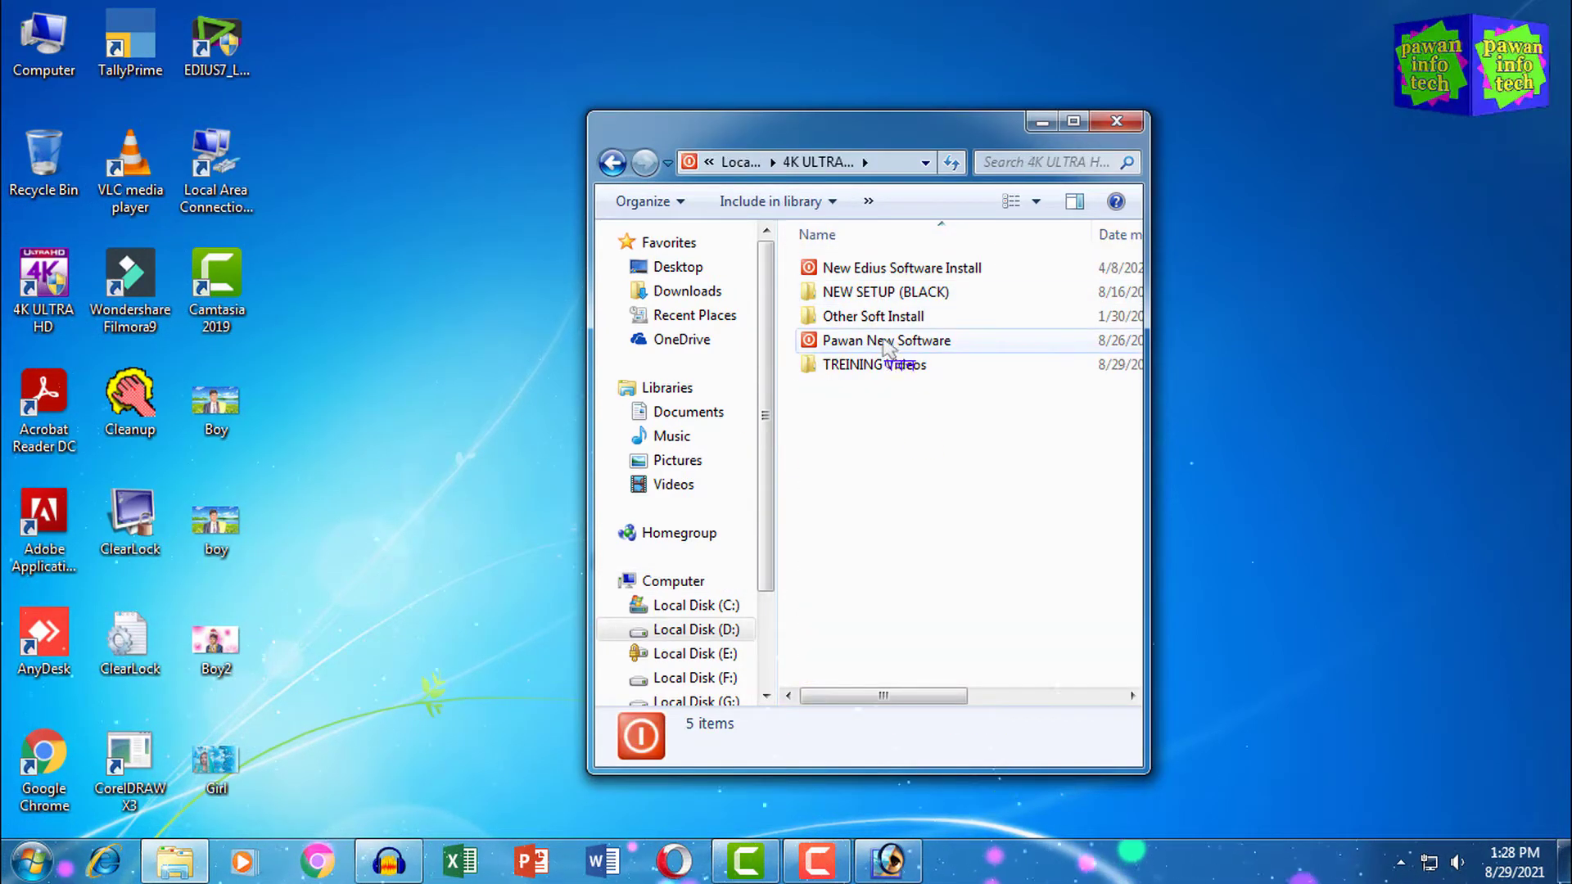
{"action": "double_click", "coordinate": [886, 342]}
{"action": "double_click", "coordinate": [852, 240]}
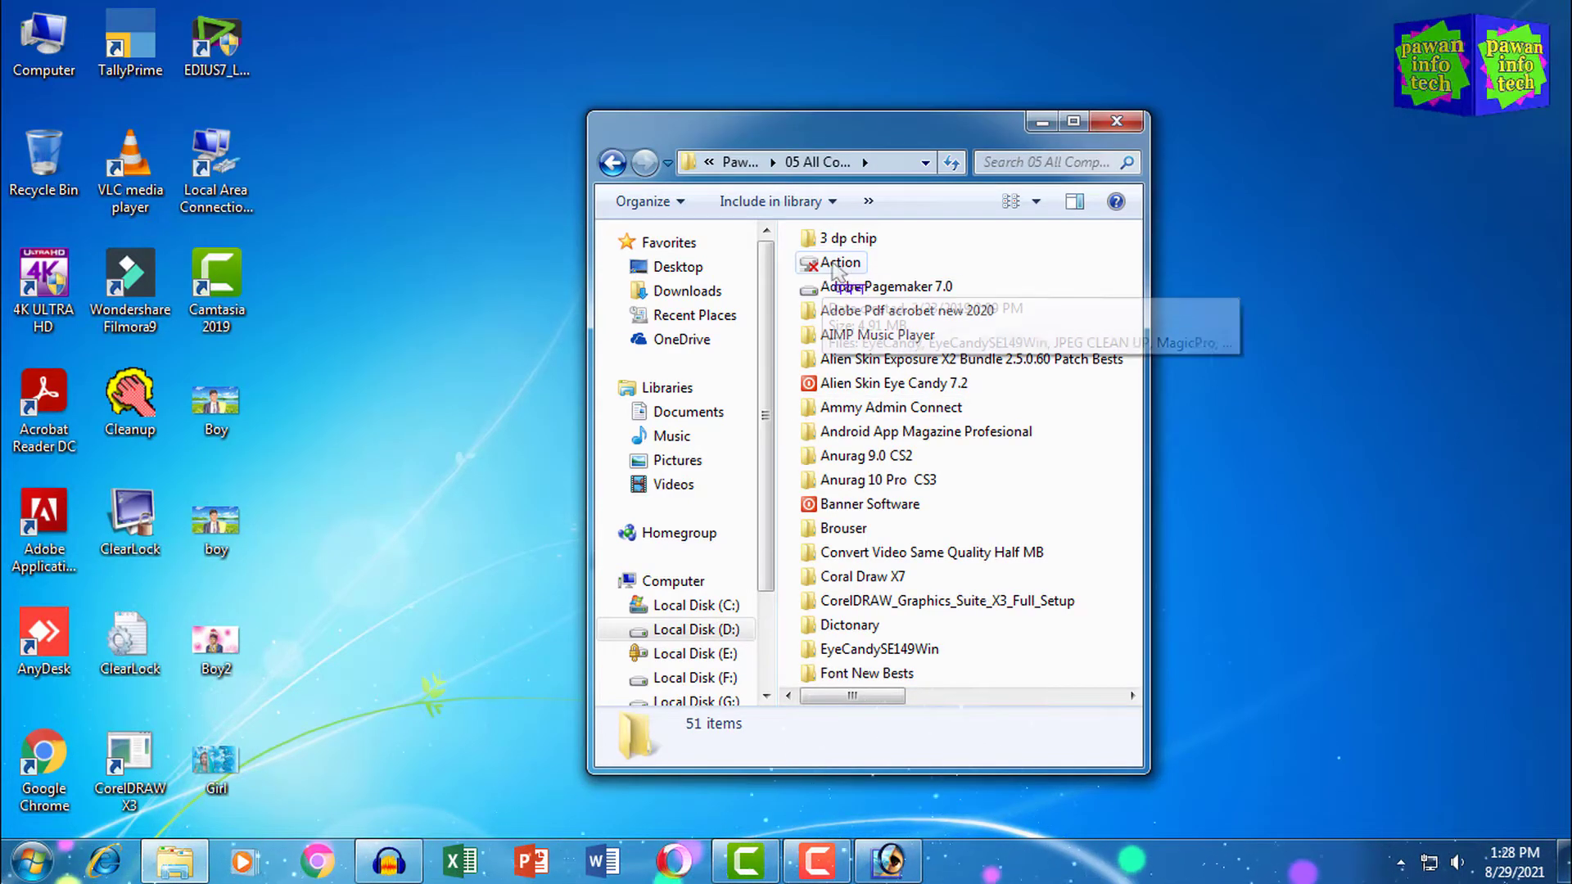
{"action": "double_click", "coordinate": [836, 268]}
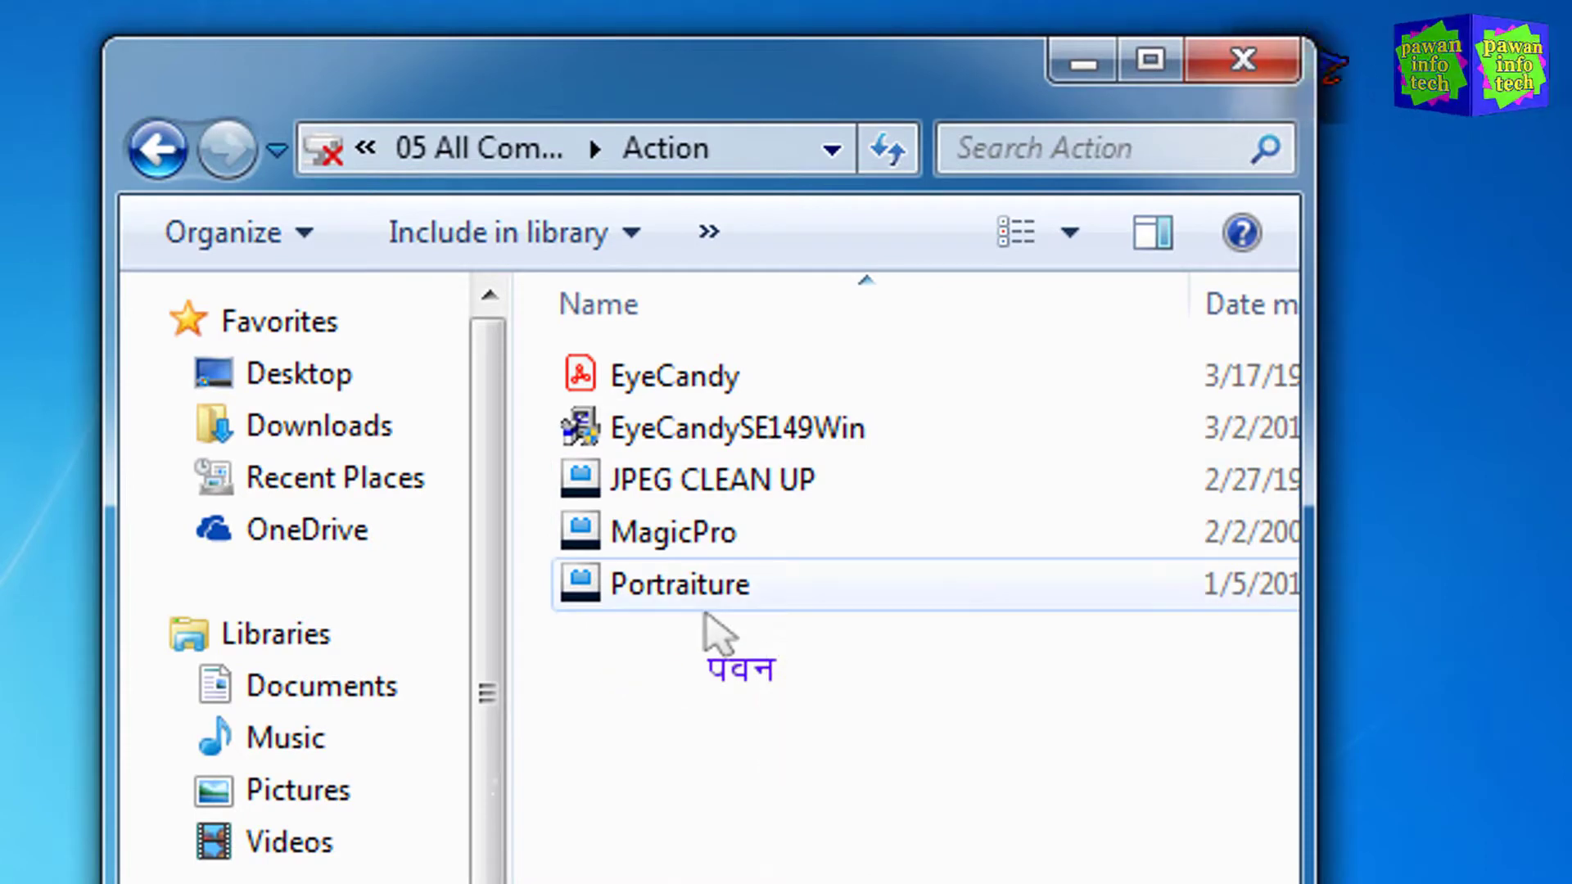
- Copy the plug-in files JPEG CLEAN UP, MagicPro and Portraiture from the Action folder
{"action": "mouse_move", "coordinate": [796, 718]}
{"action": "left_mouse_down"}
{"action": "mouse_move", "coordinate": [642, 483]}
{"action": "mouse_move", "coordinate": [663, 530]}
{"action": "left_mouse_up"}
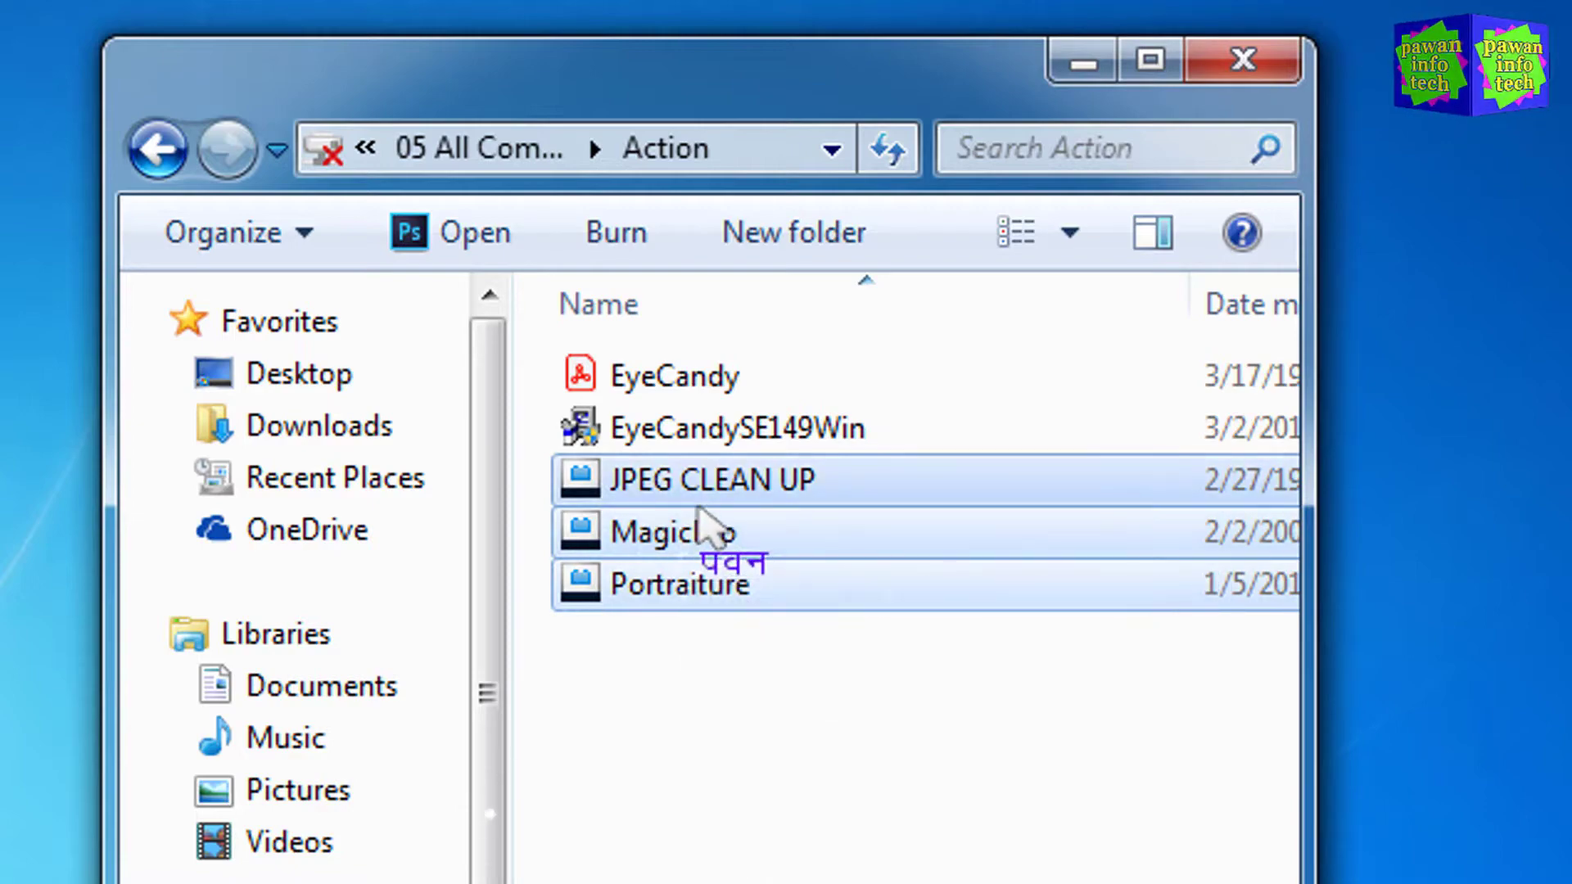
{"action": "right_click", "coordinate": [613, 487]}
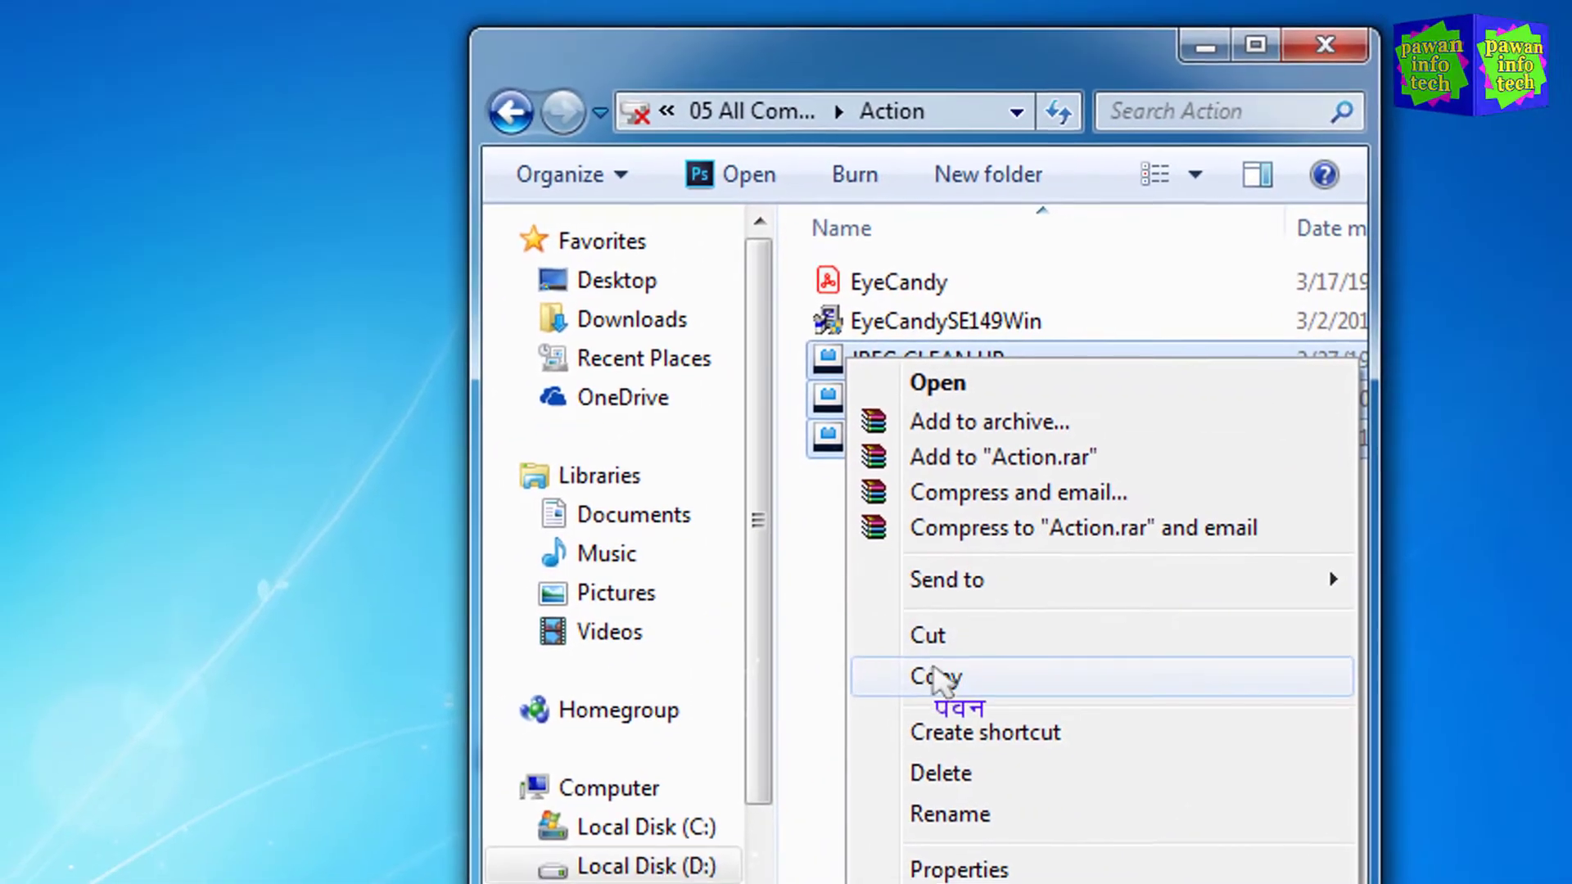
{"action": "left_click", "coordinate": [937, 673]}
{"action": "right_click", "coordinate": [868, 397]}
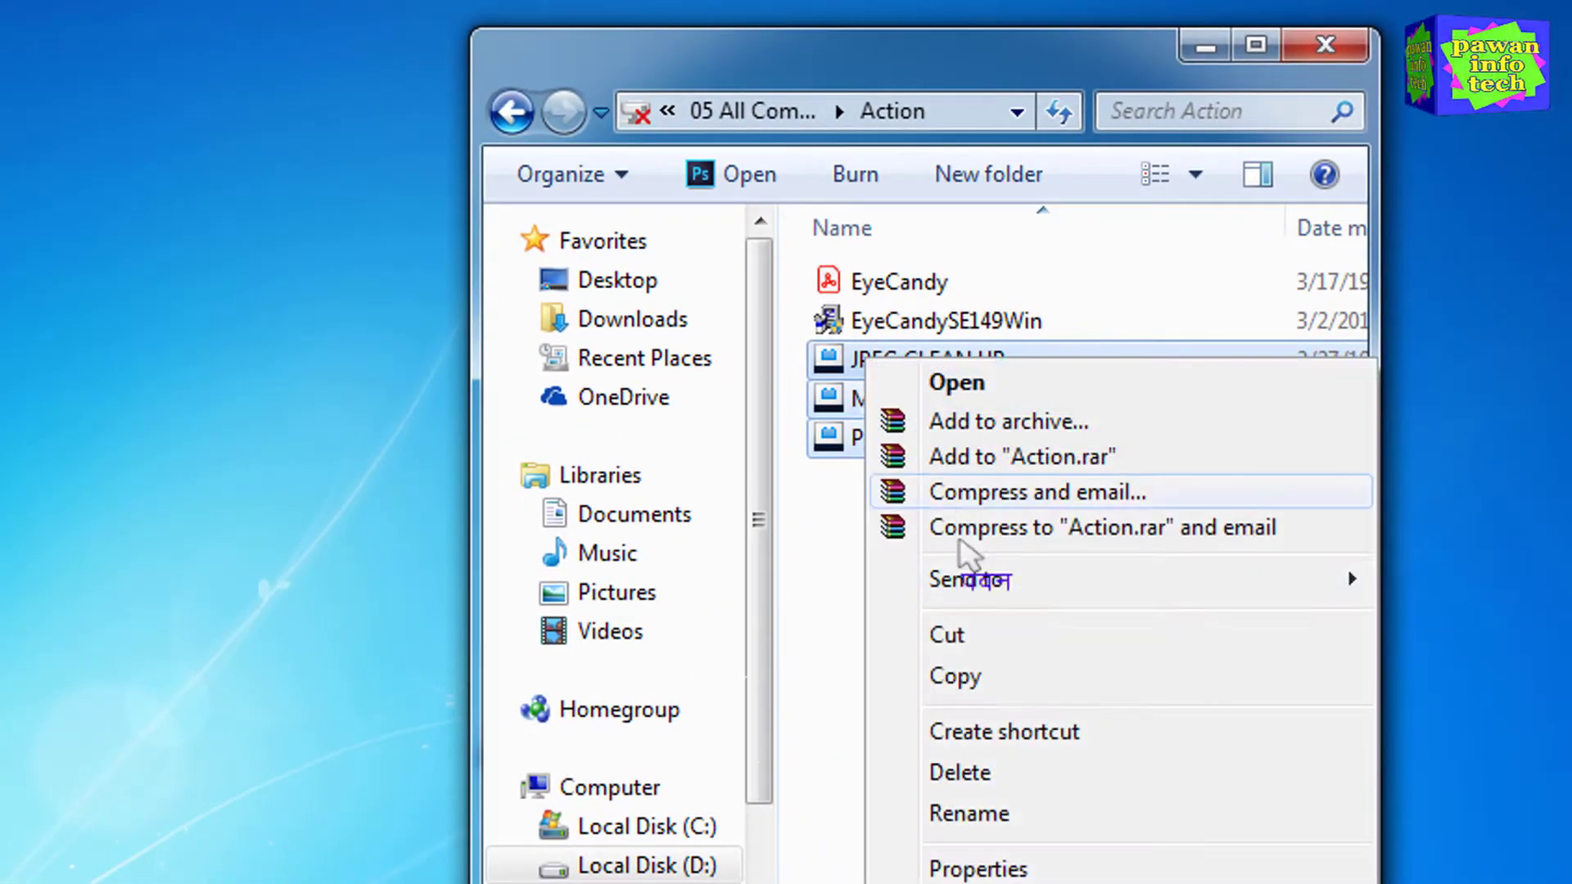
{"action": "left_click", "coordinate": [959, 678]}
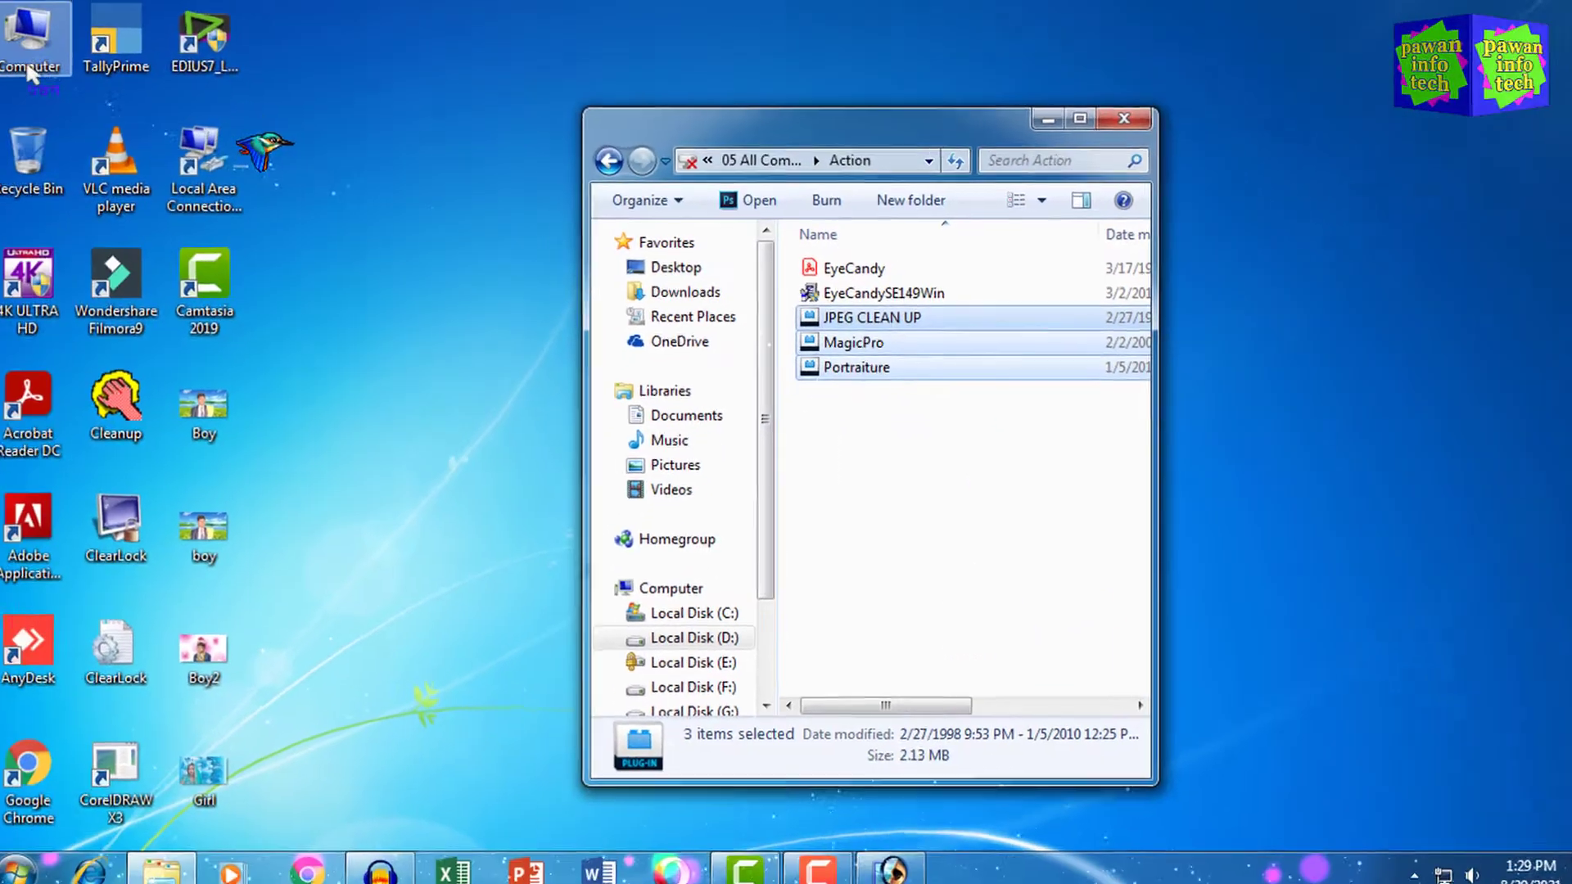
- Open C:\Program Files (x86)\Adobe\Photoshop 7.0\Plug-Ins\Filters in a second file window and maximize it
{"action": "double_click", "coordinate": [43, 43]}
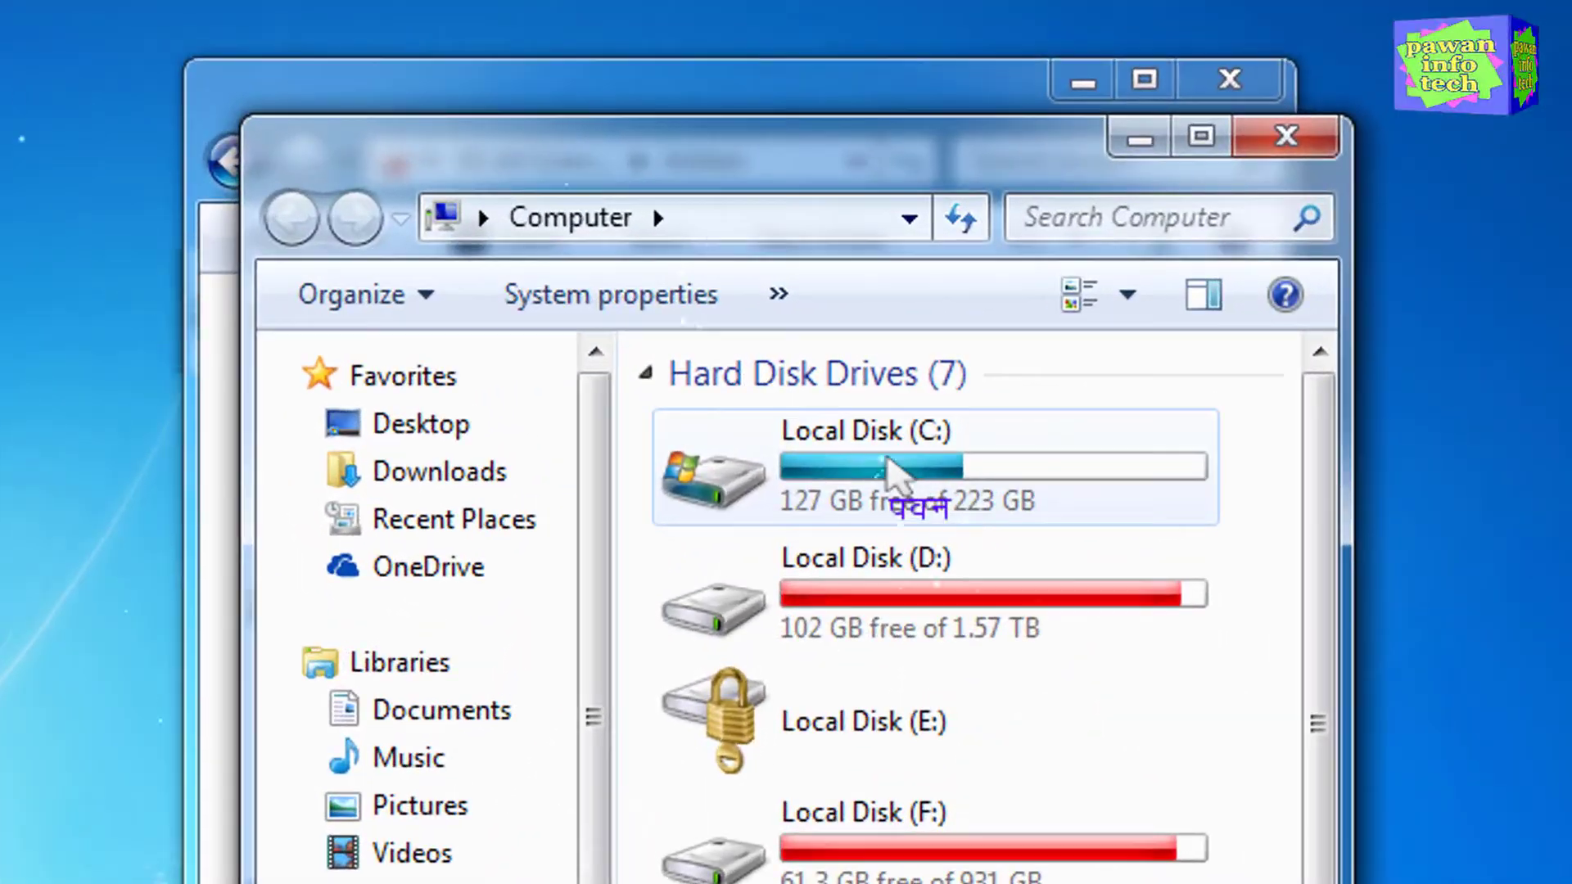
{"action": "double_click", "coordinate": [893, 475]}
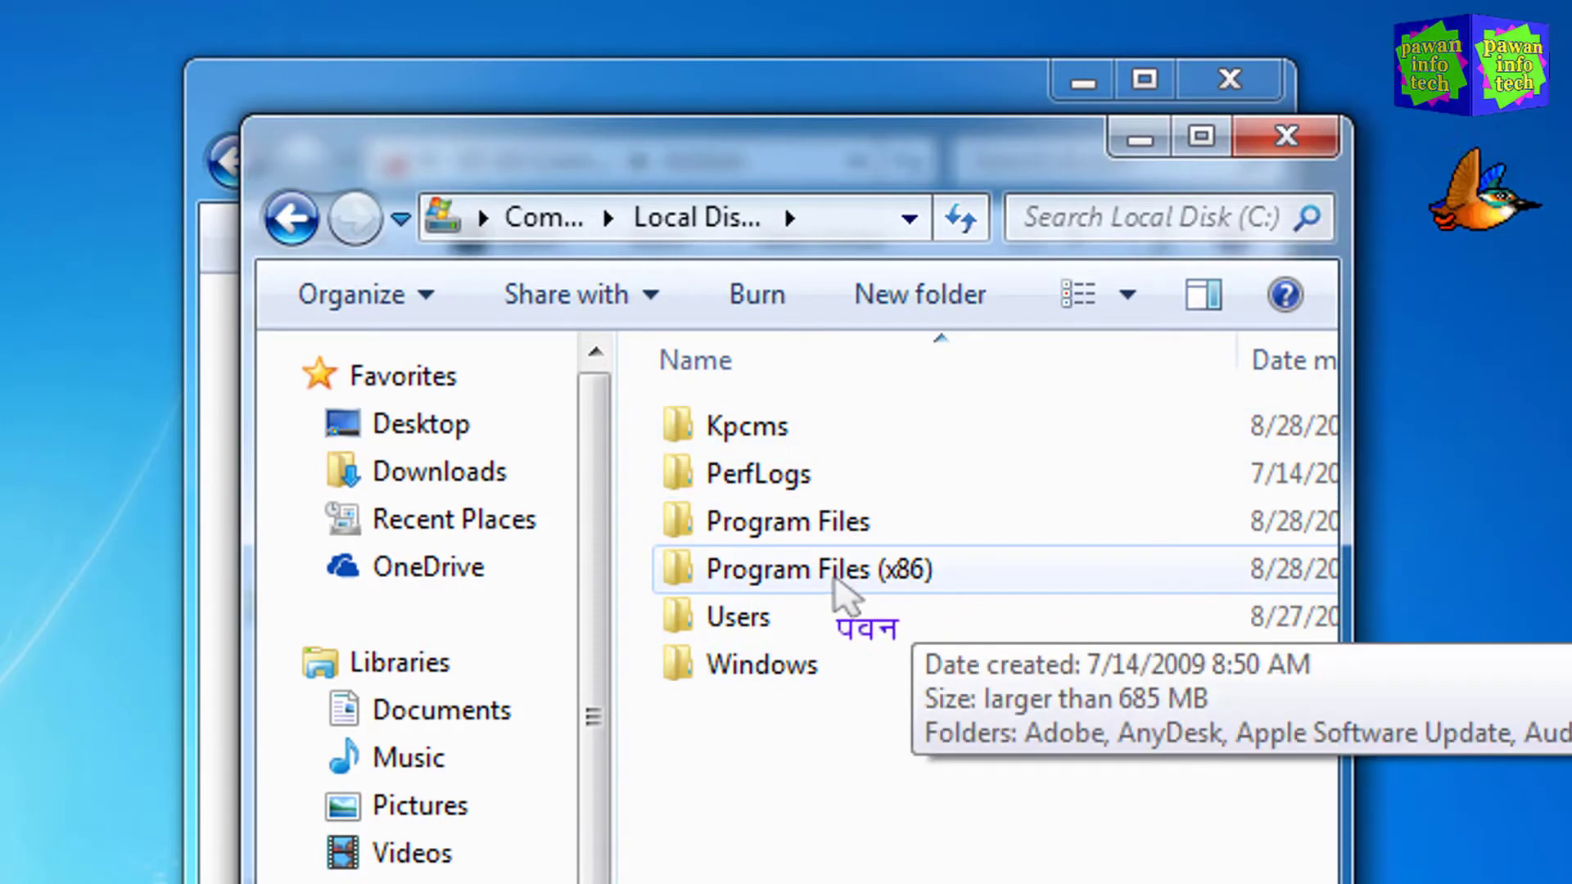
{"action": "double_click", "coordinate": [829, 578]}
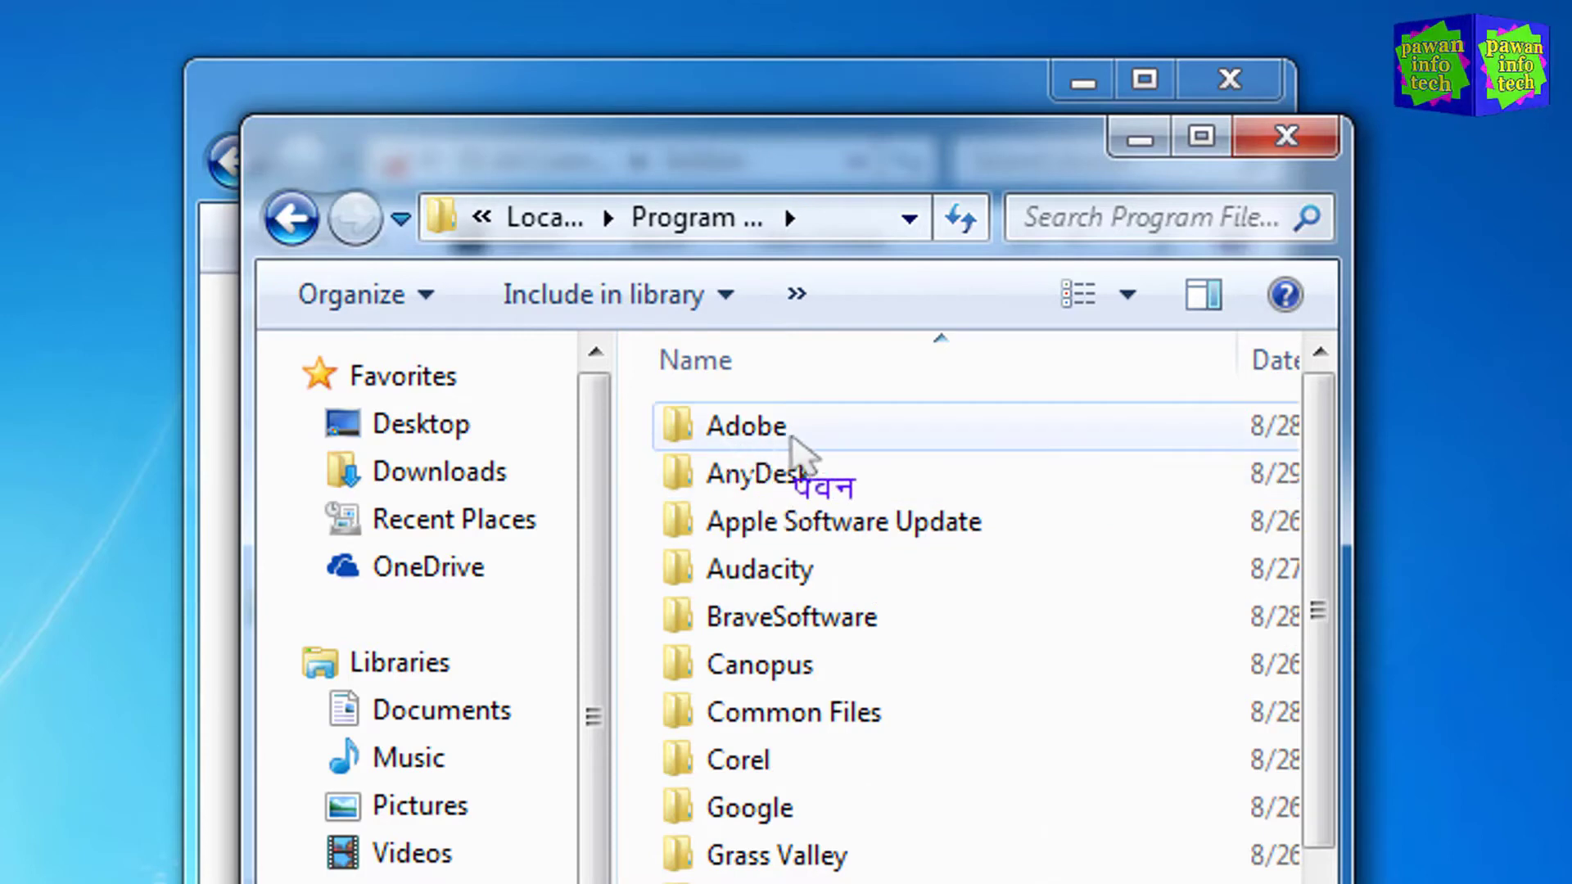
{"action": "double_click", "coordinate": [787, 439]}
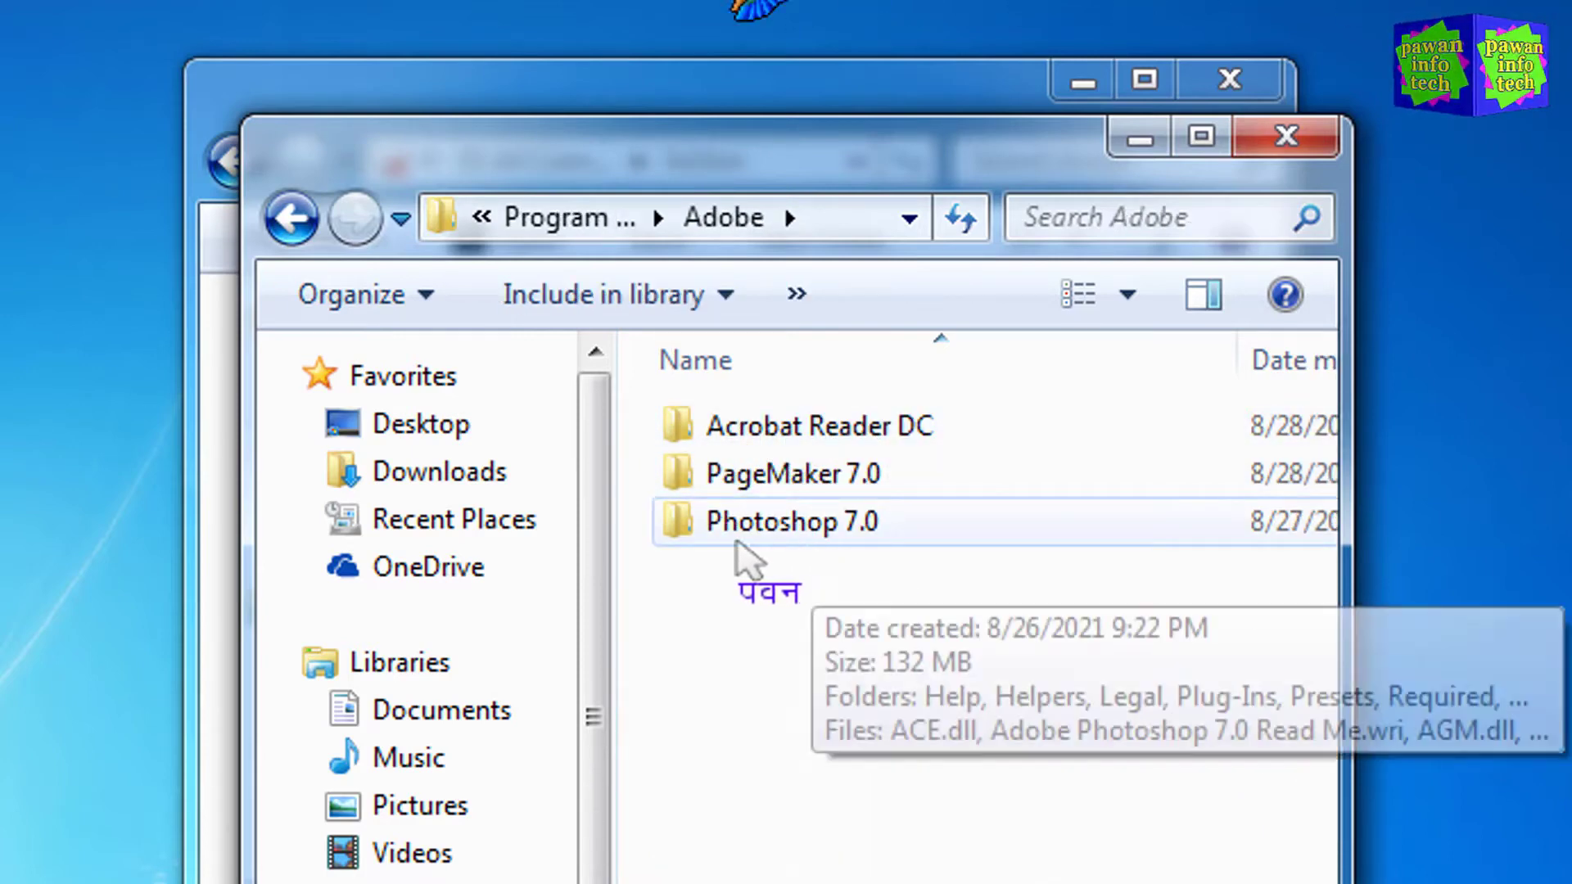
{"action": "double_click", "coordinate": [811, 531]}
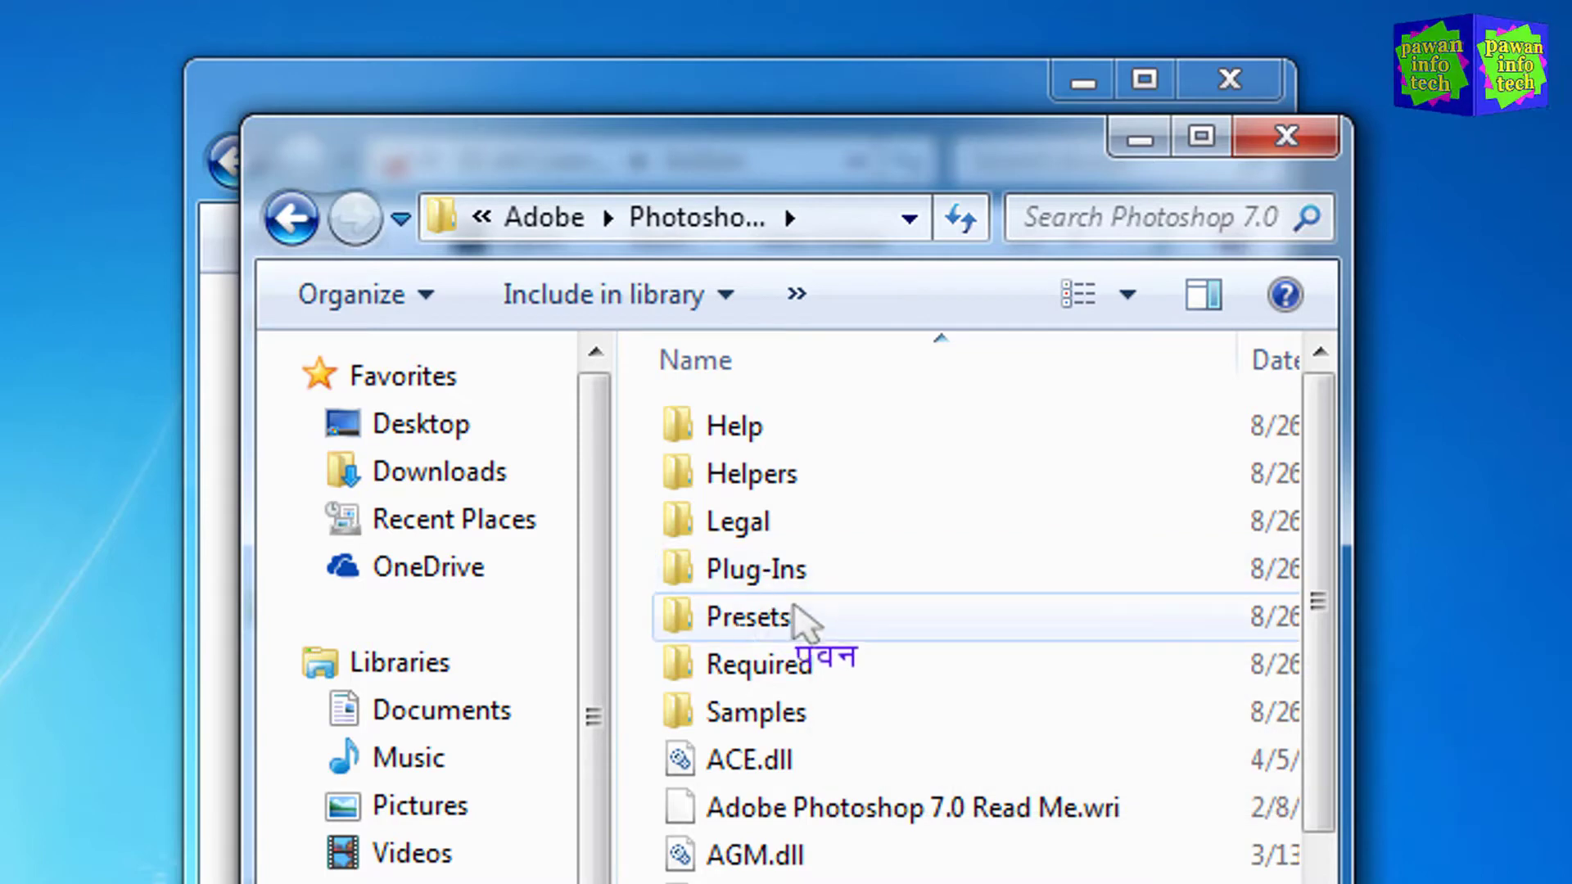
{"action": "double_click", "coordinate": [747, 573]}
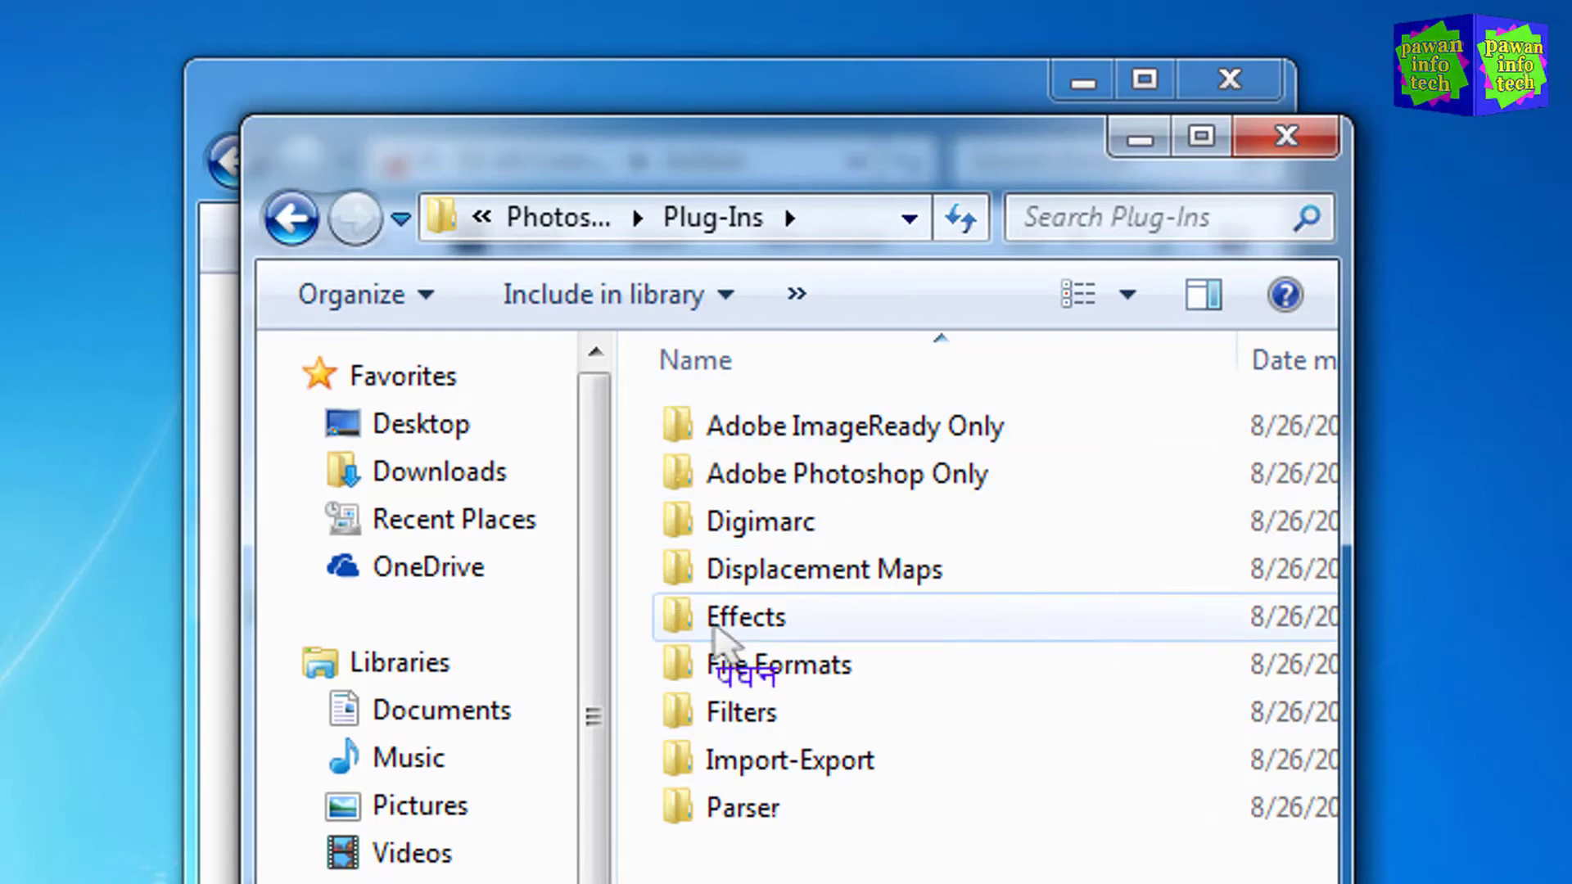
{"action": "double_click", "coordinate": [733, 722]}
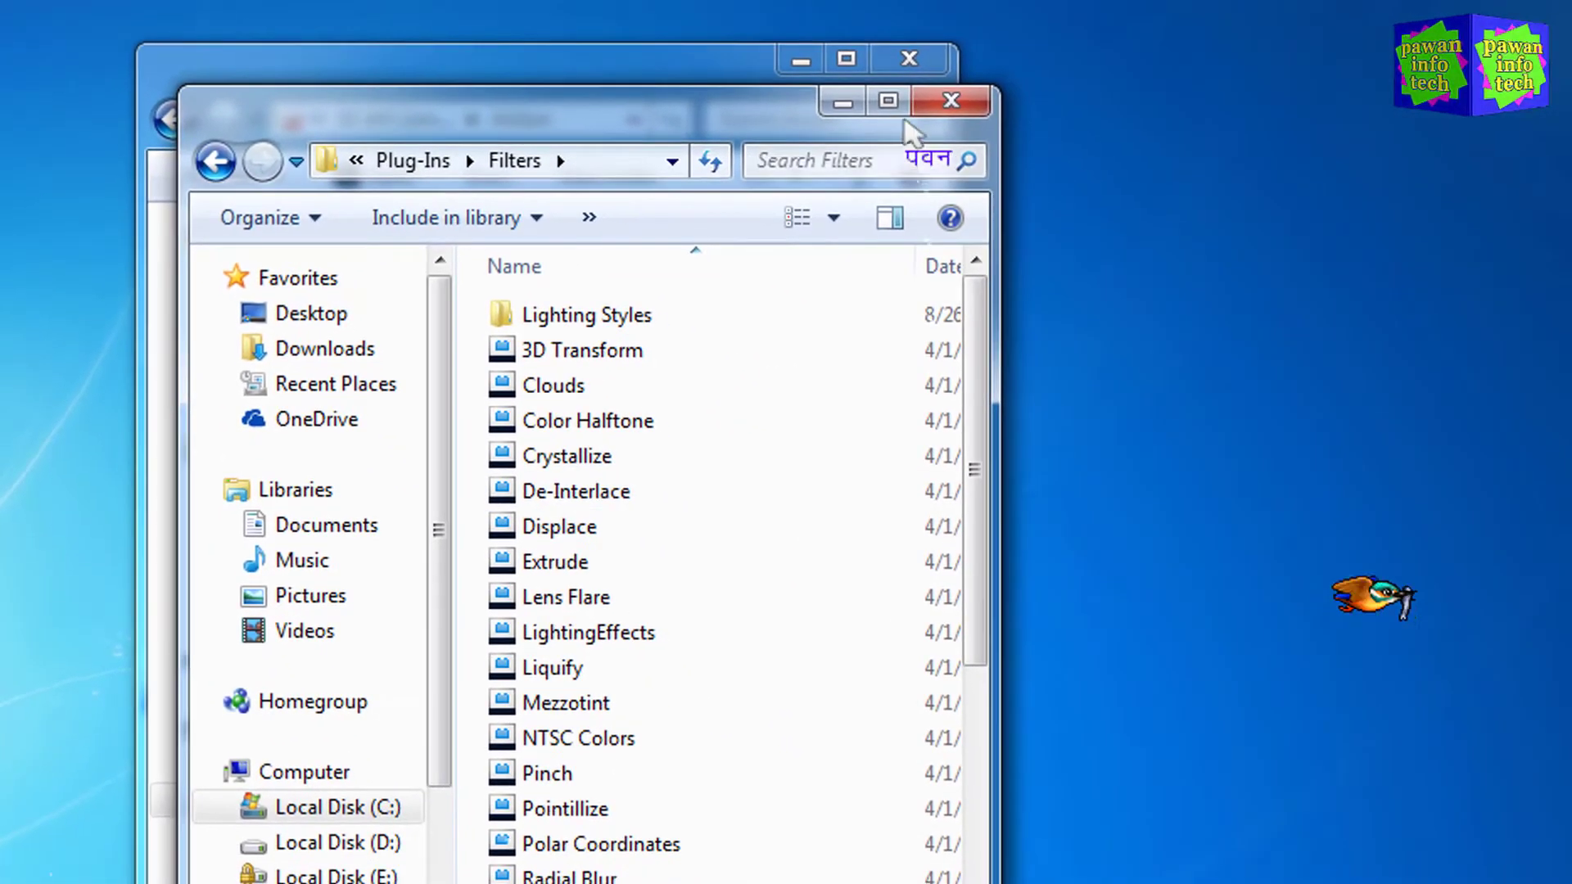
{"action": "left_click", "coordinate": [890, 103]}
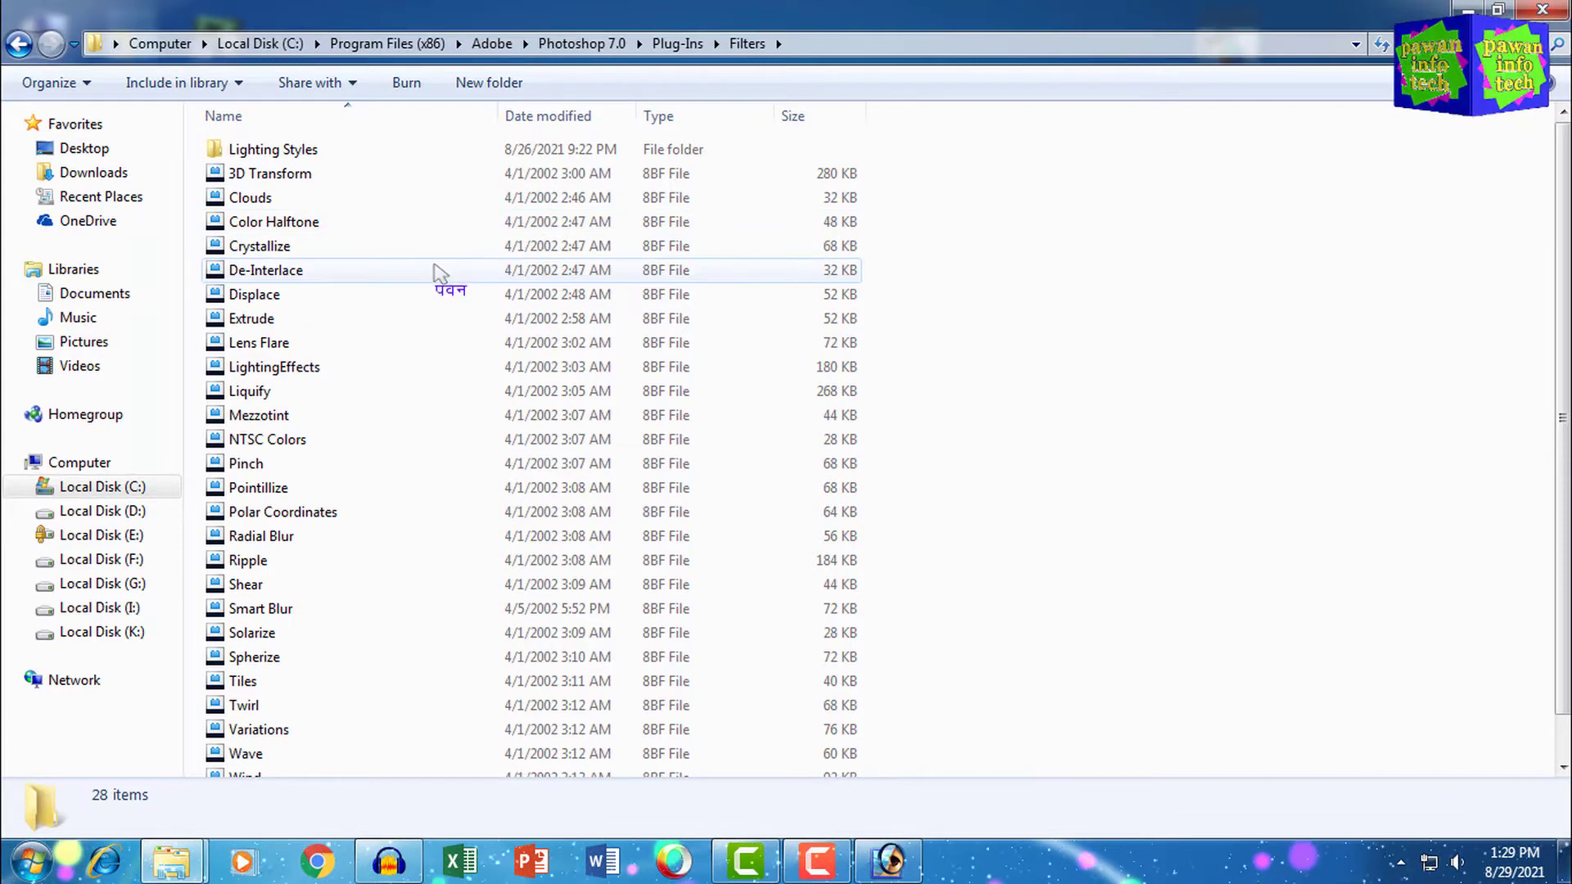
- Paste the three copied plug-in files into the Filters folder, granting administrator permission for all items
{"action": "scroll", "coordinate": [438, 287], "scroll_direction": "down", "scroll_amount": 1}
{"action": "scroll", "coordinate": [439, 292], "scroll_direction": "up", "scroll_amount": 1}
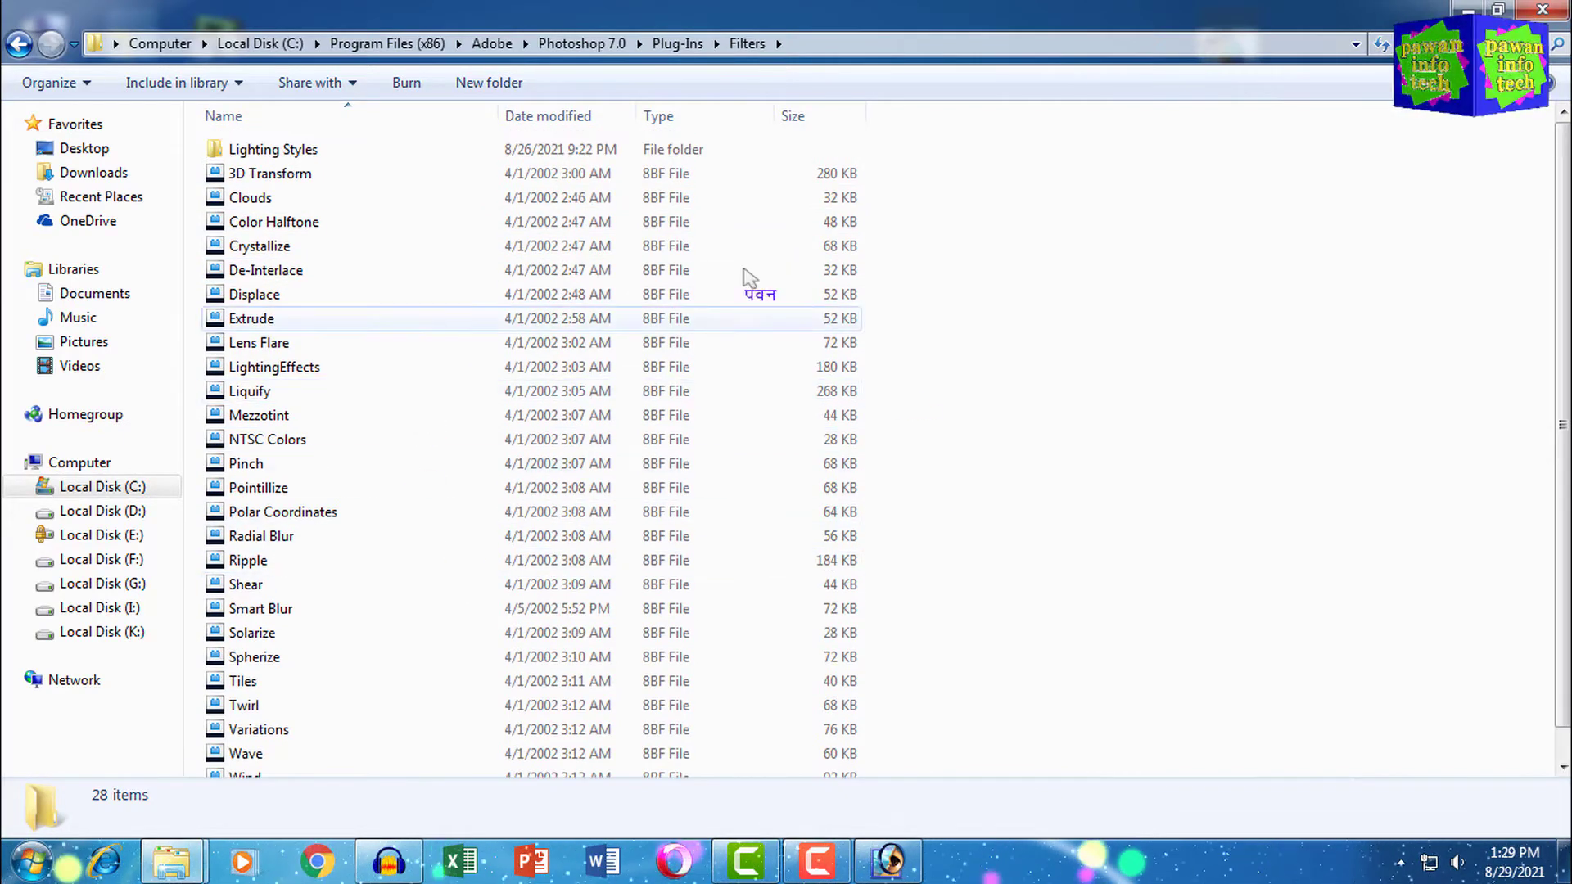
{"action": "right_click", "coordinate": [950, 195]}
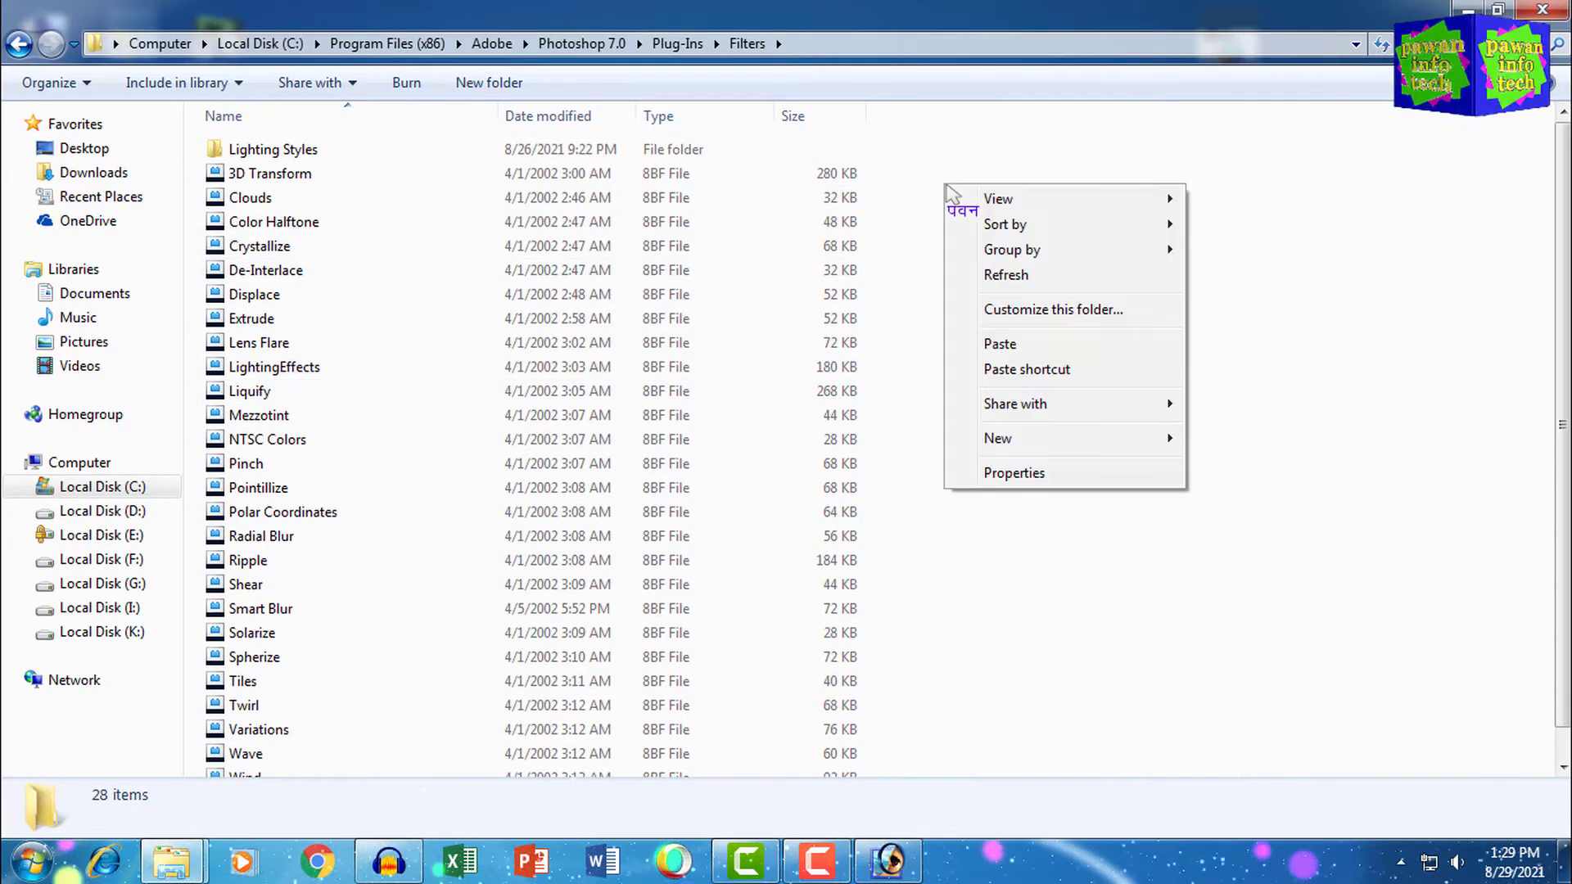
{"action": "left_click", "coordinate": [1001, 344]}
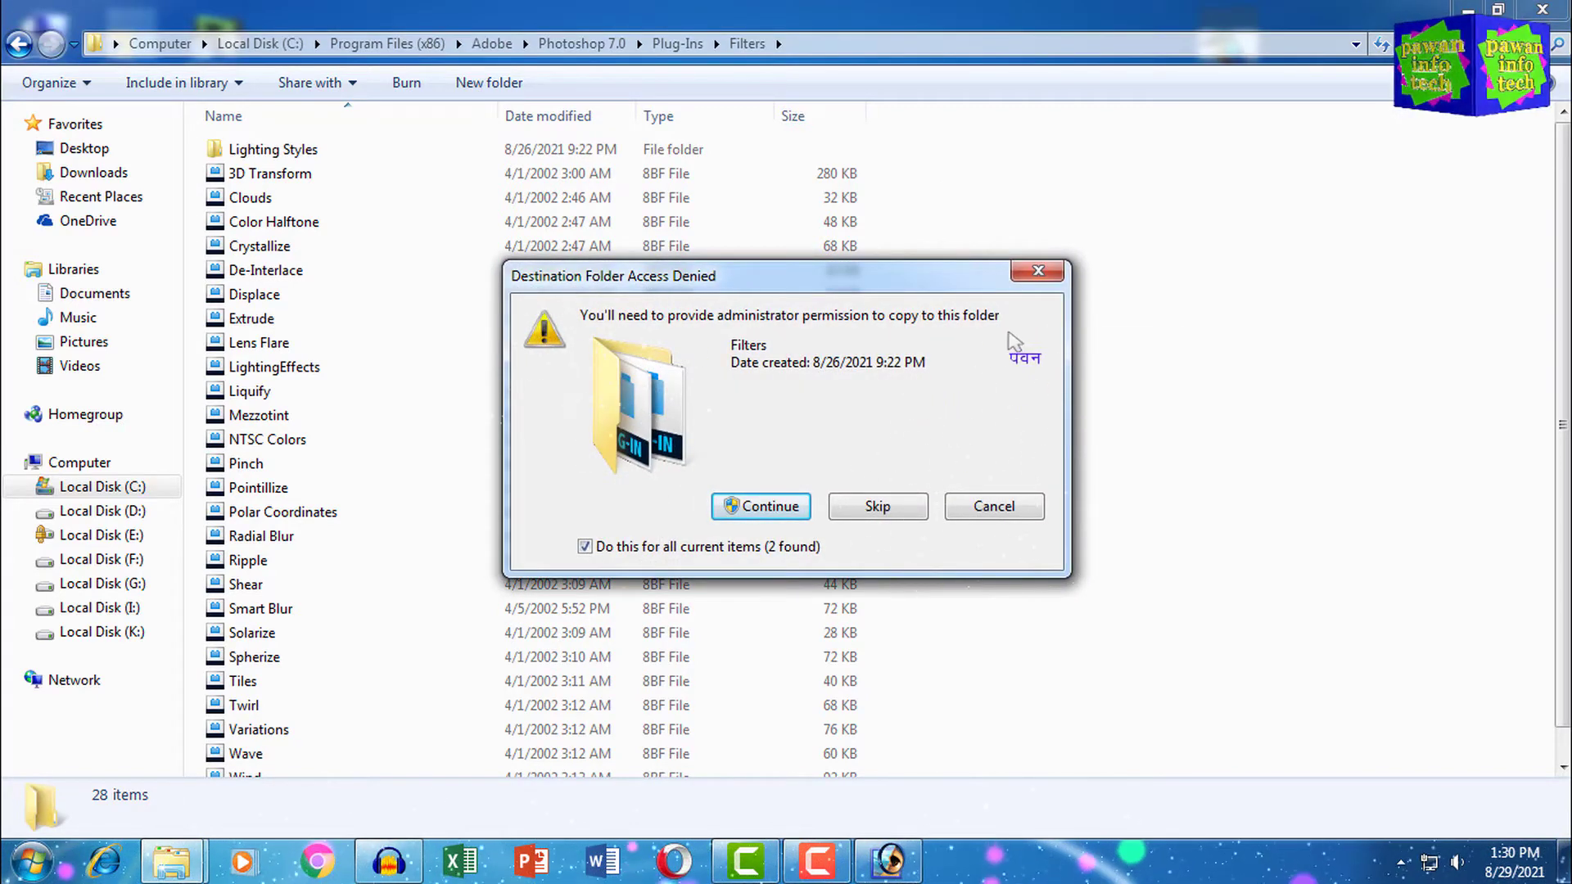
{"action": "left_click", "coordinate": [755, 508]}
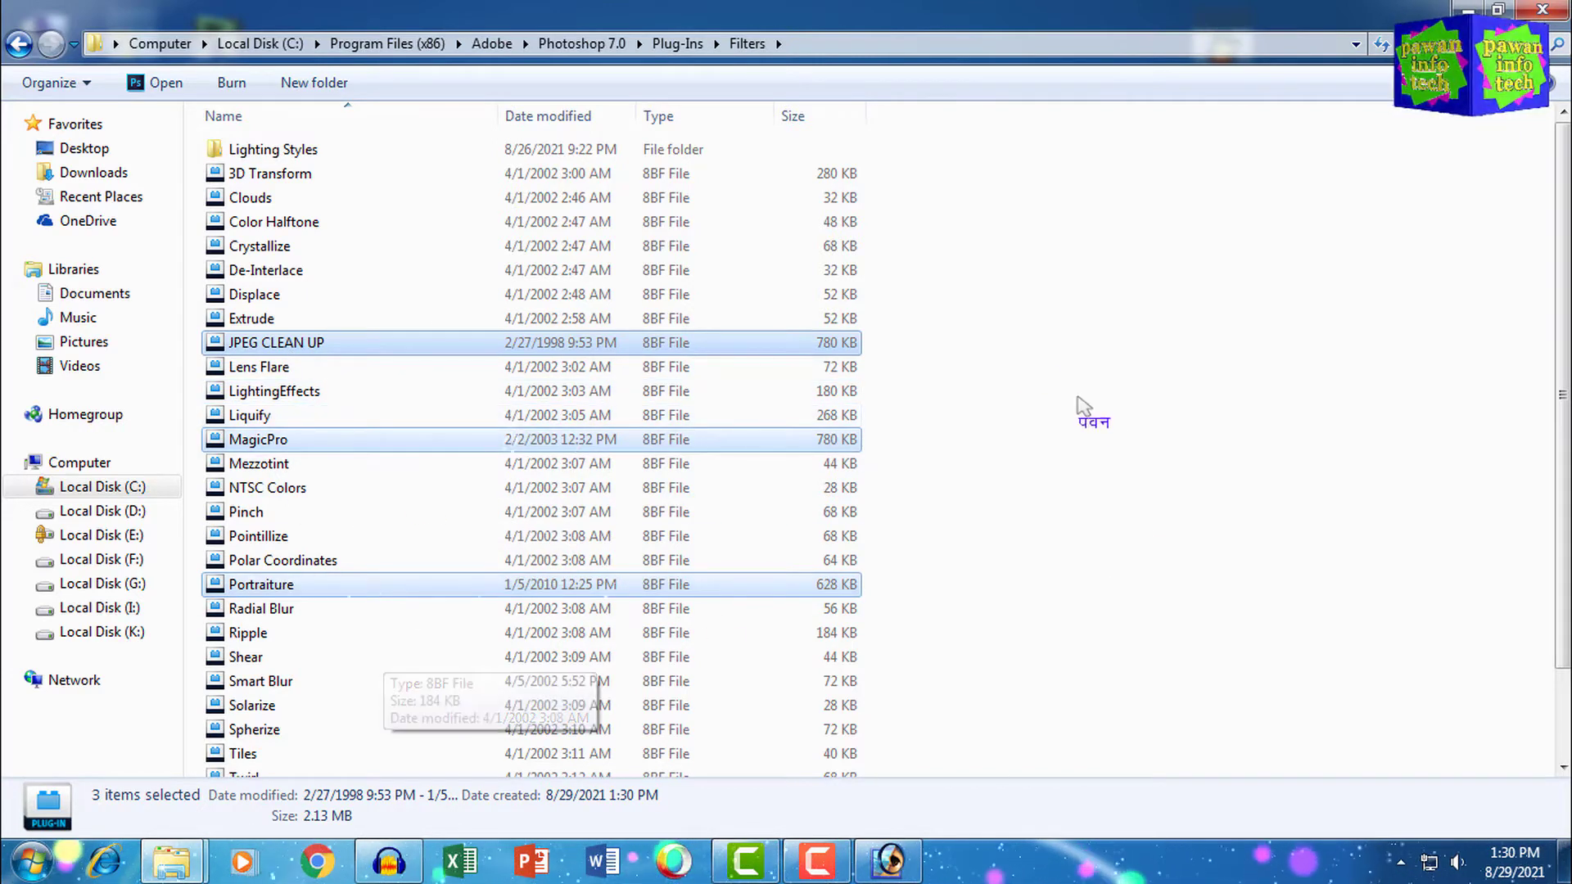
- Refresh the Filters folder and close its window
{"action": "right_click", "coordinate": [986, 295]}
{"action": "left_click", "coordinate": [1081, 385]}
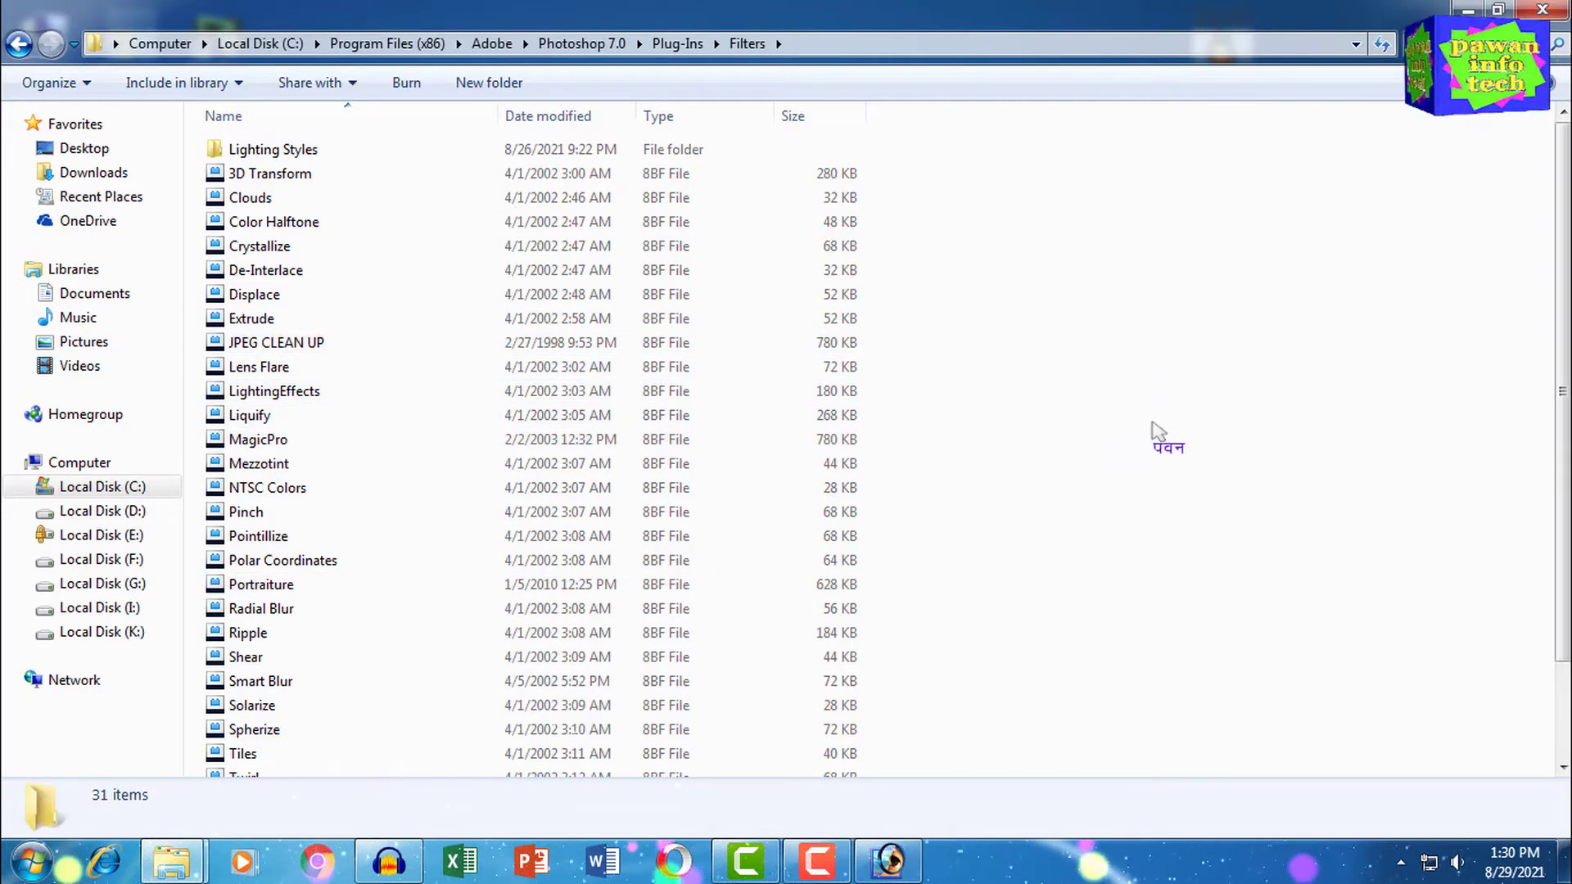
{"action": "left_click", "coordinate": [1544, 10]}
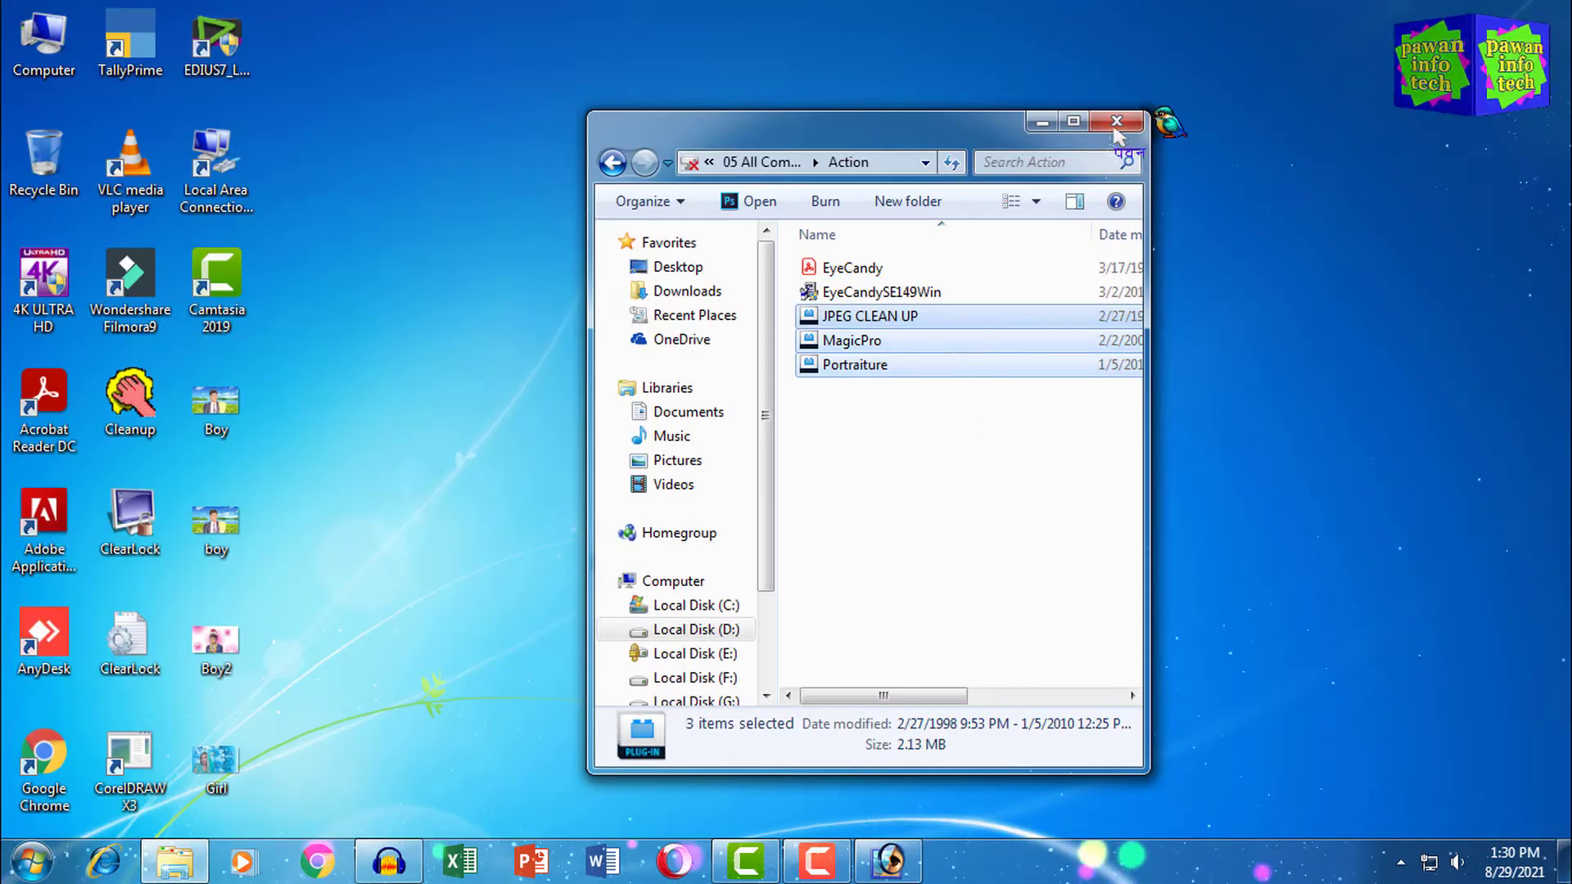
- Close the Action folder window, switch to Photoshop and check its filter list for the newly copied plug-ins
{"action": "left_click", "coordinate": [1116, 127]}
{"action": "left_click", "coordinate": [888, 860]}
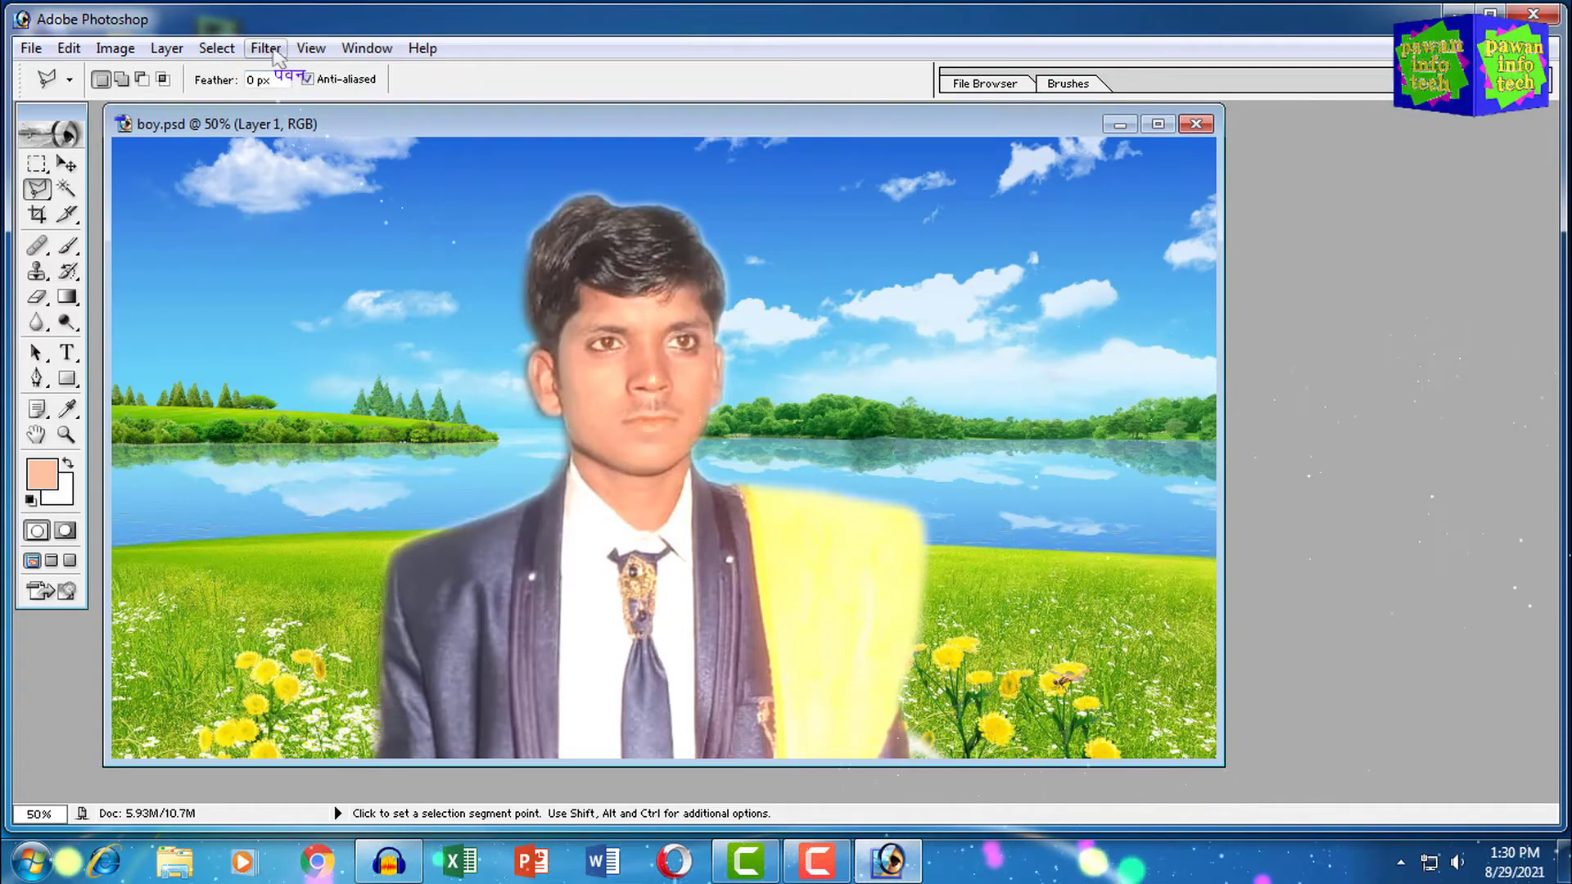
{"action": "left_click", "coordinate": [266, 47]}
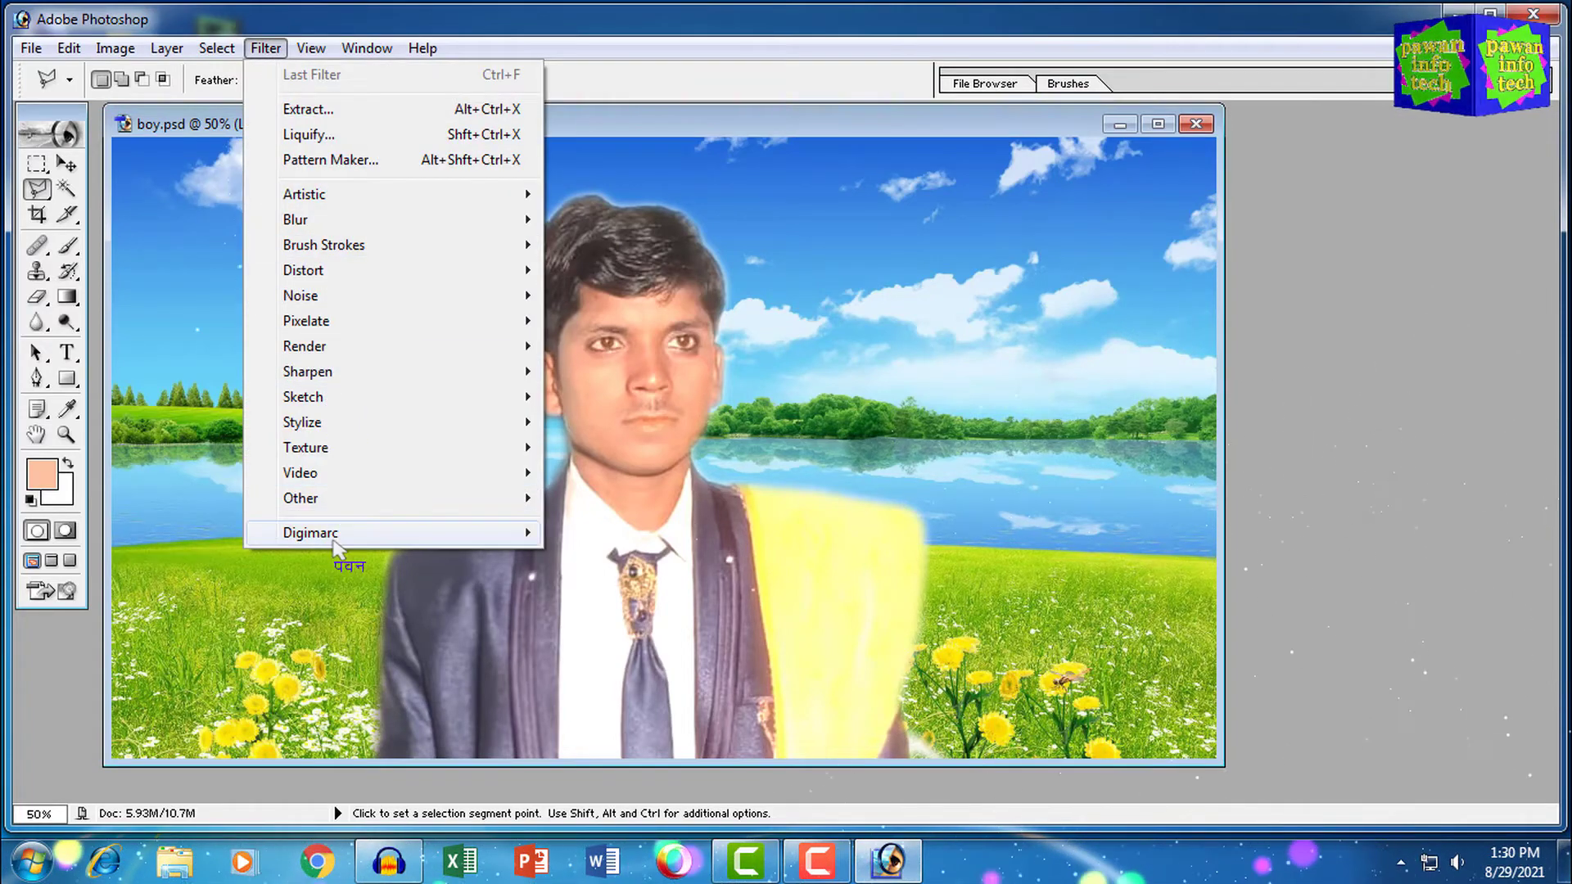
{"action": "mouse_move", "coordinate": [334, 542]}
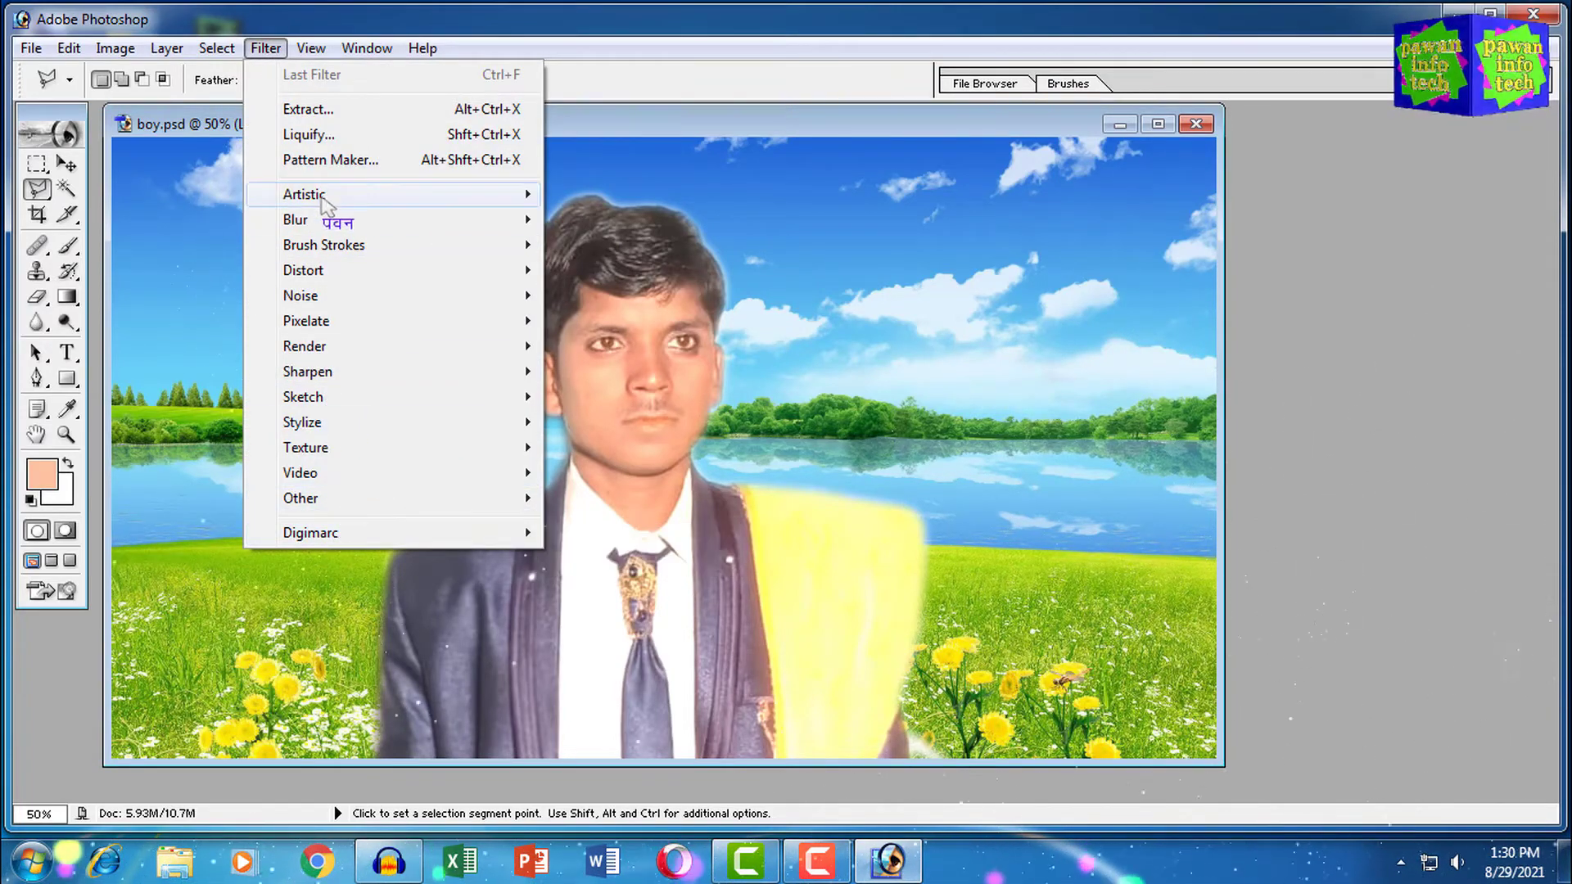
{"action": "mouse_move", "coordinate": [331, 197]}
{"action": "left_click", "coordinate": [862, 197]}
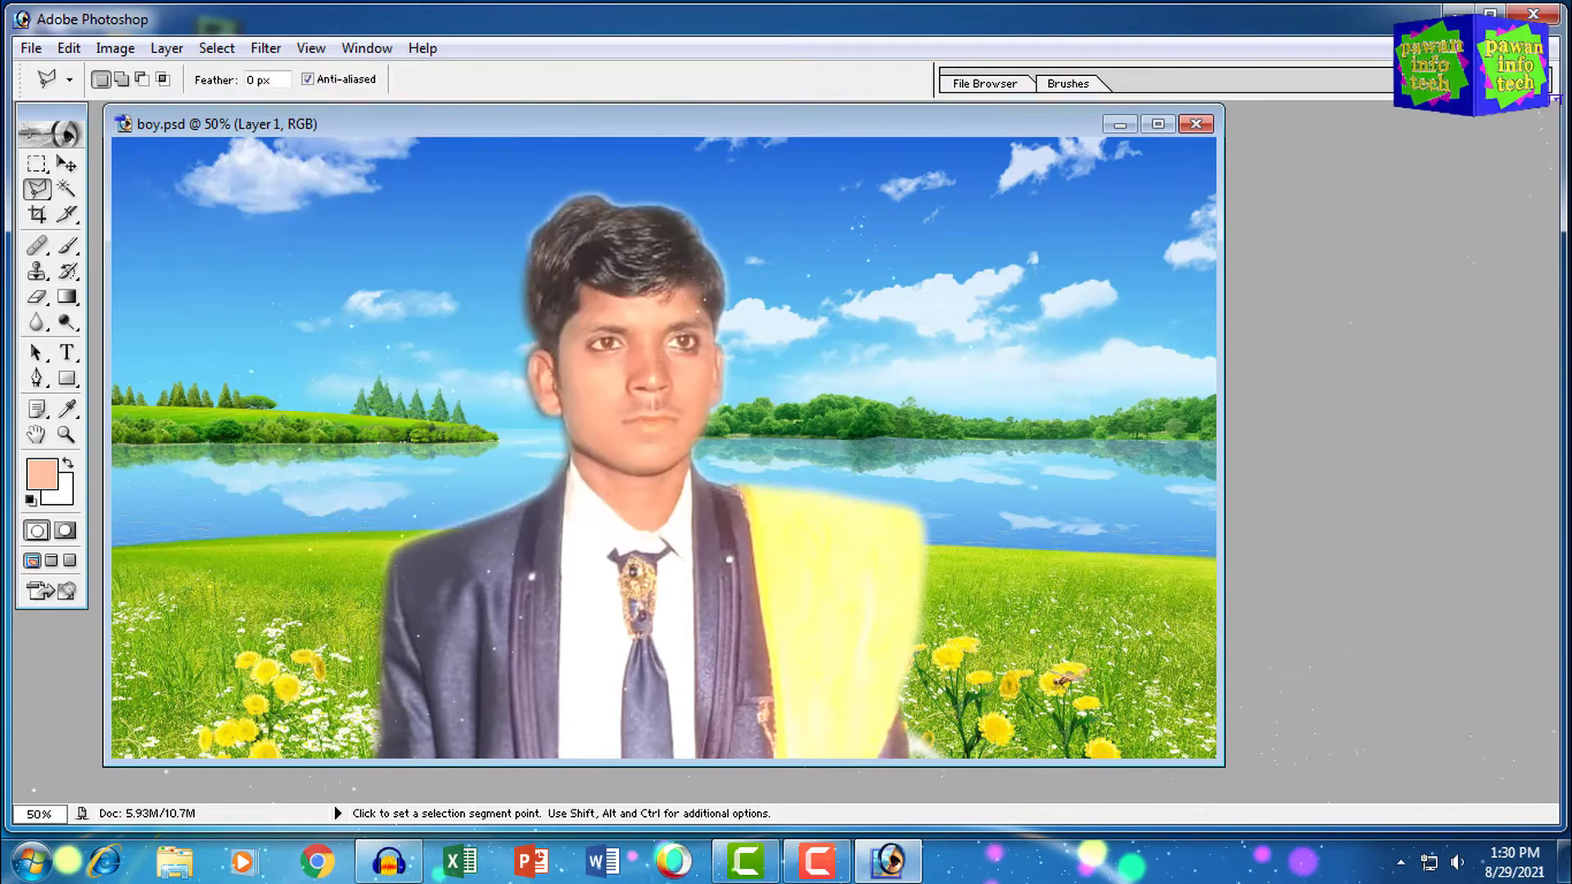
- Close Photoshop and refresh the desktop
{"action": "left_click", "coordinate": [1534, 15]}
{"action": "right_click", "coordinate": [538, 238]}
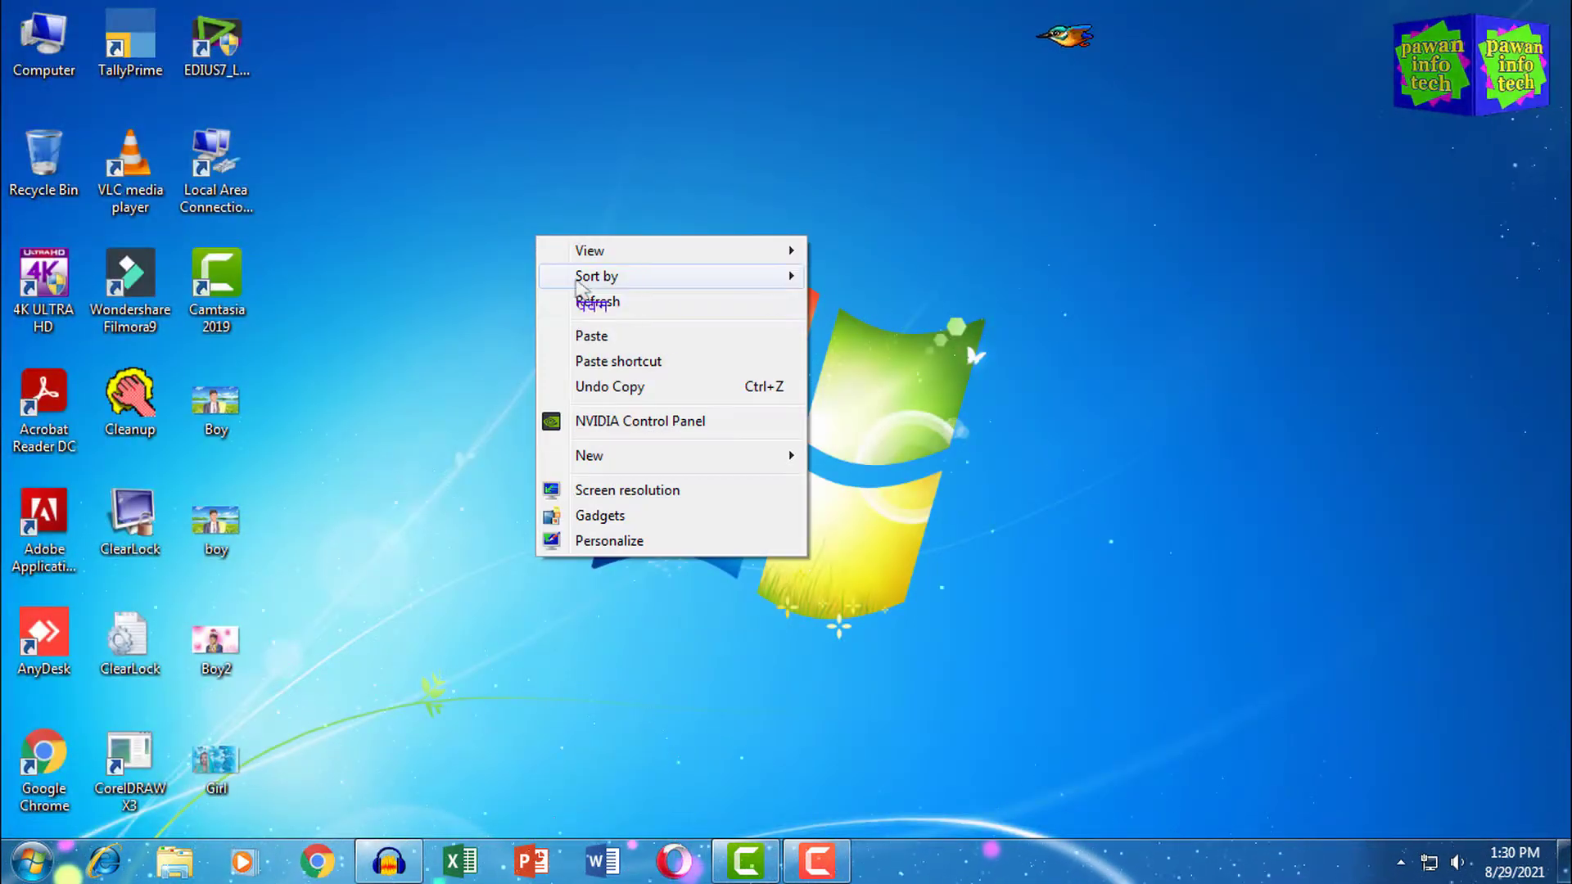
{"action": "left_click", "coordinate": [585, 301]}
{"action": "right_click", "coordinate": [436, 361]}
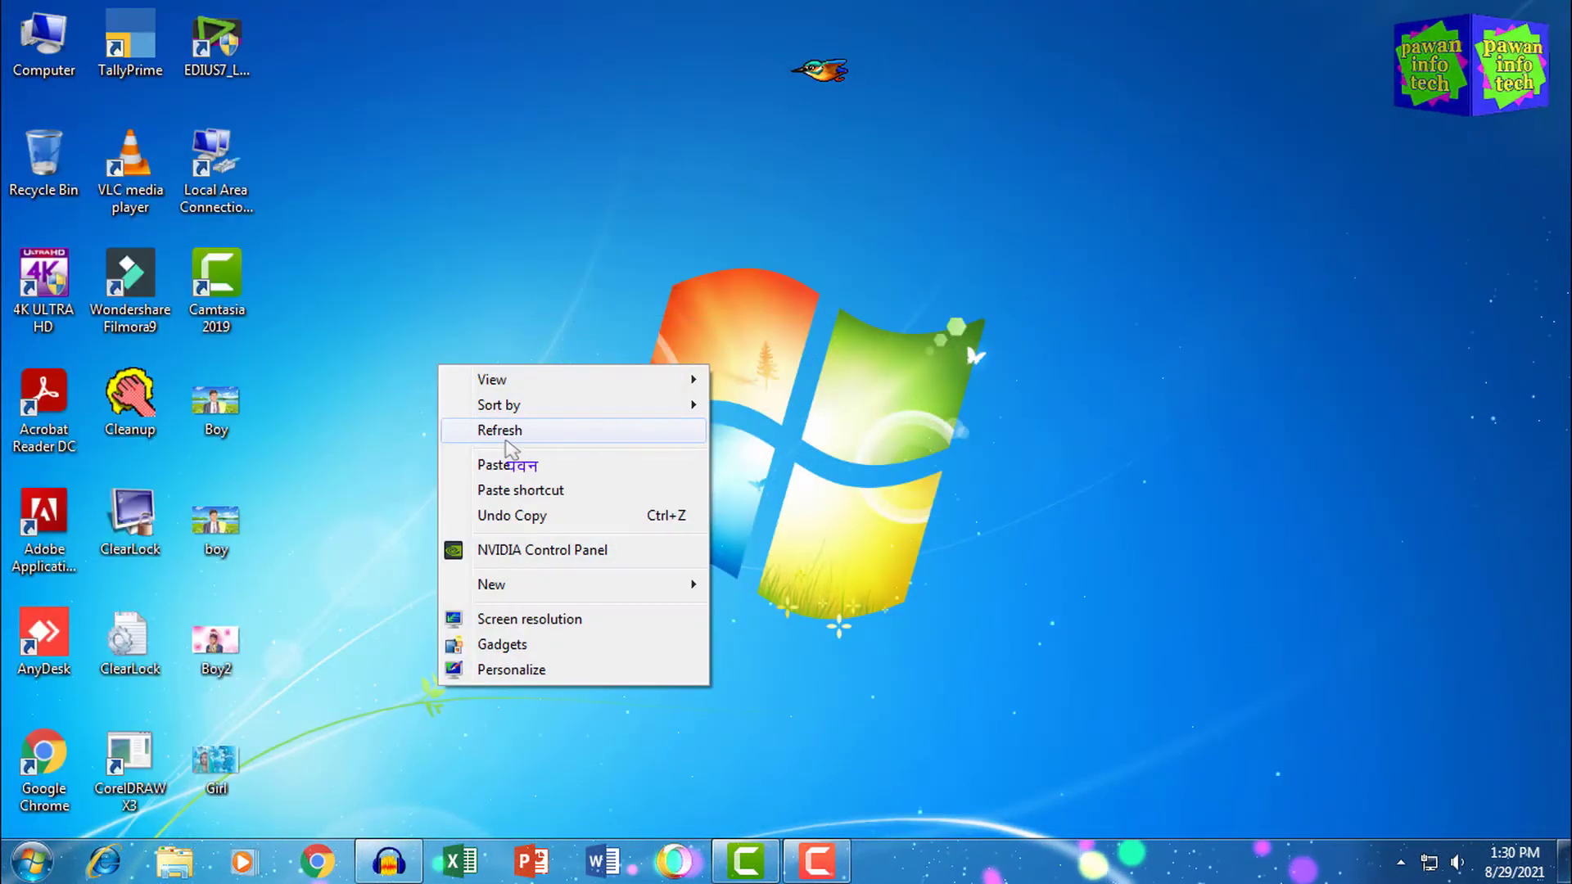
{"action": "left_click", "coordinate": [538, 441]}
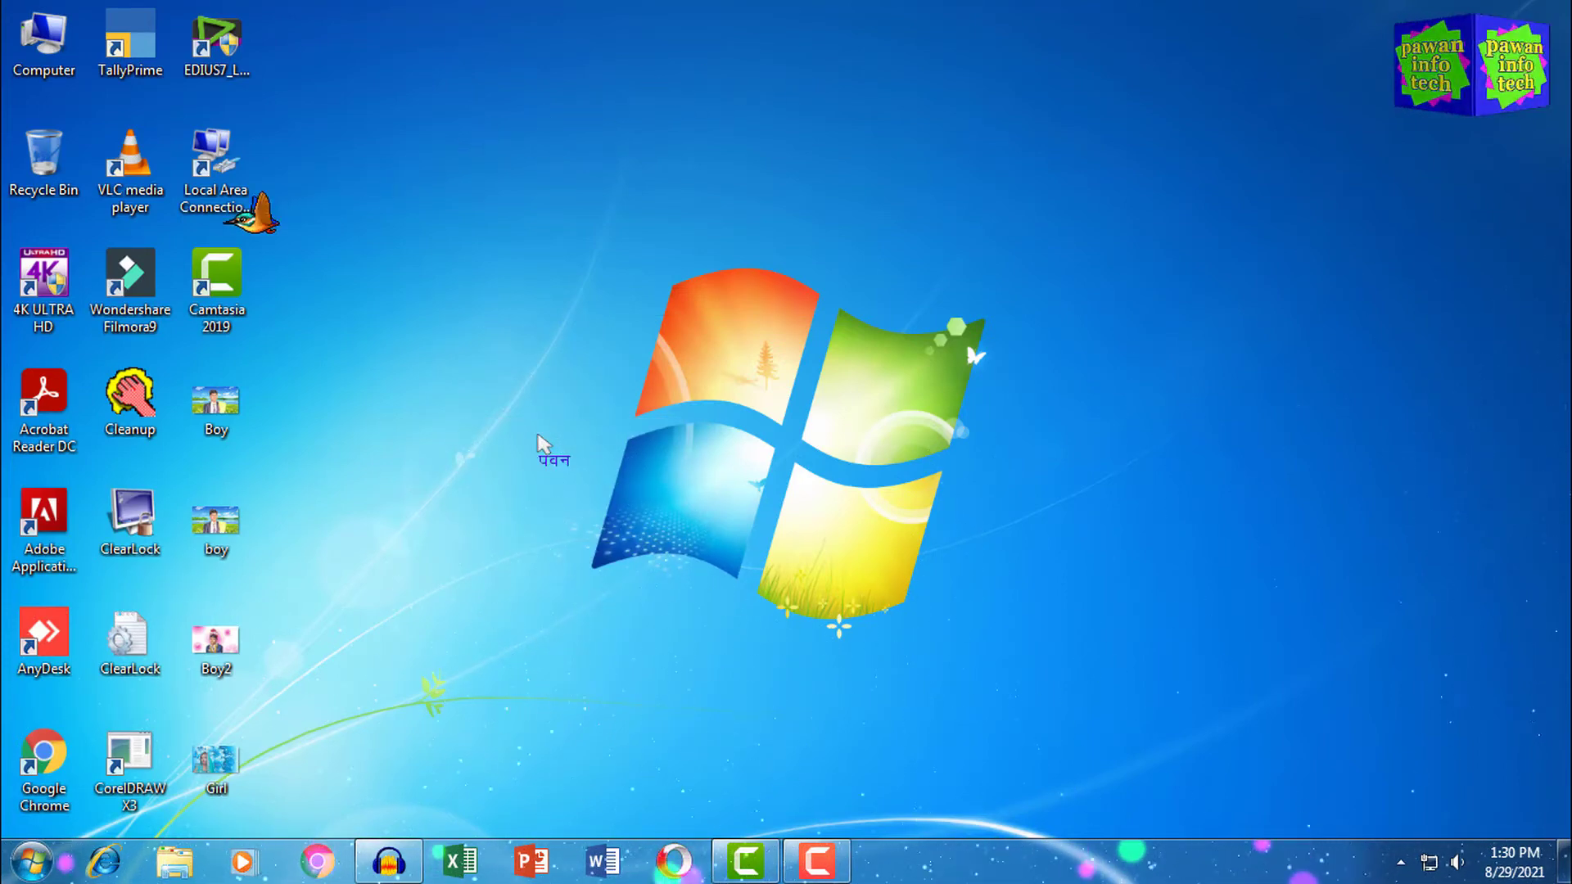
{"action": "right_click", "coordinate": [385, 397]}
{"action": "left_click", "coordinate": [442, 453]}
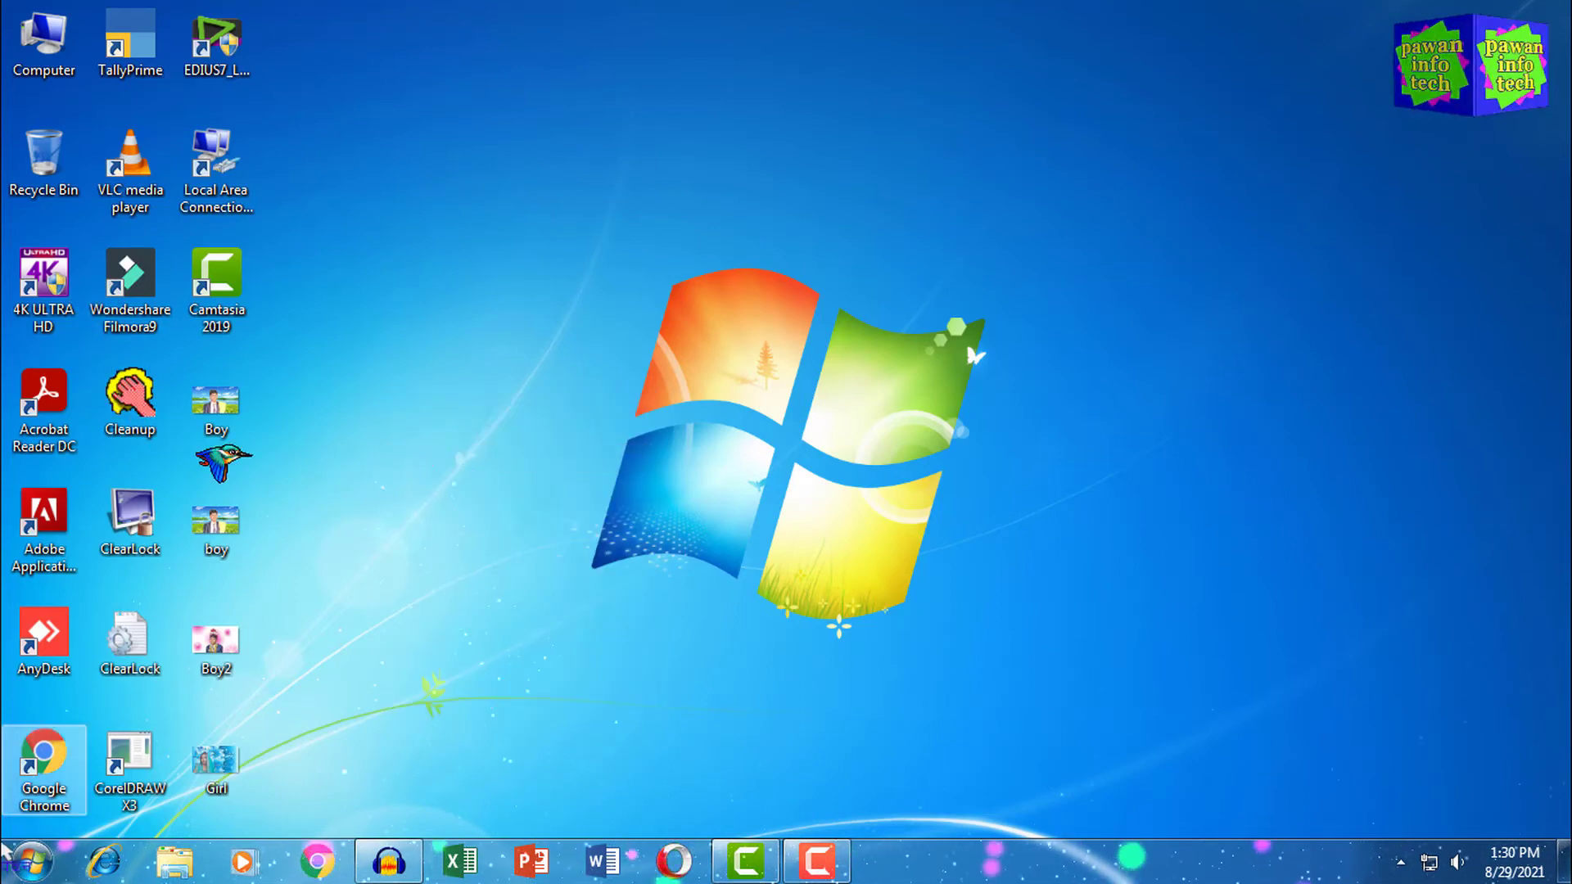
- Search the installed programs for "pho" and launch Adobe Photoshop 7.0
{"action": "key", "text": "super"}
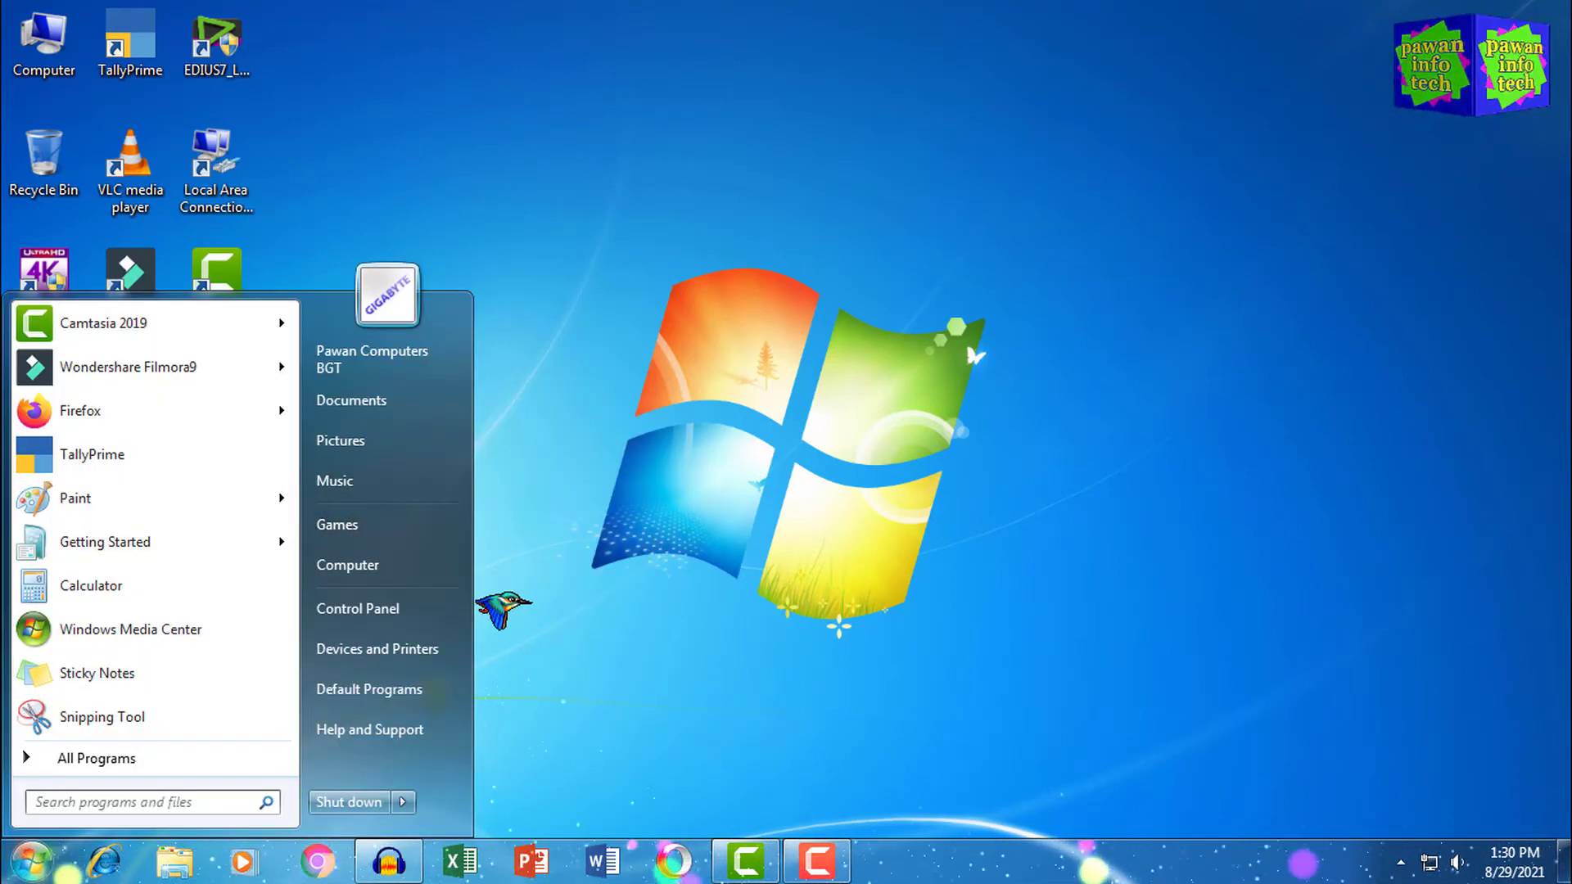
{"action": "type", "text": "pho"}
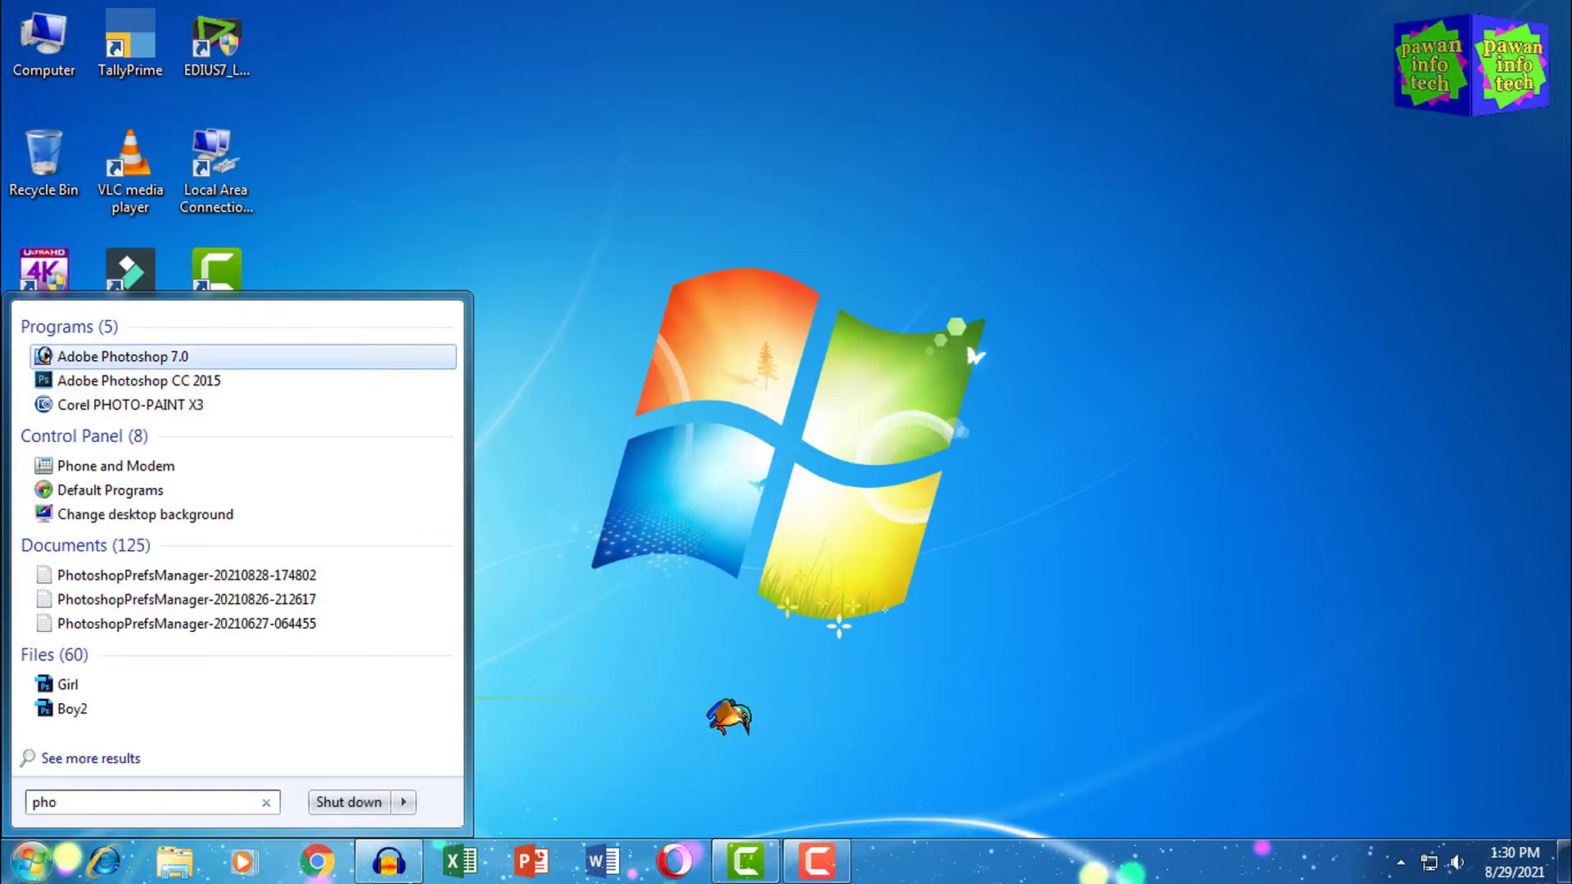
{"action": "left_click", "coordinate": [115, 357]}
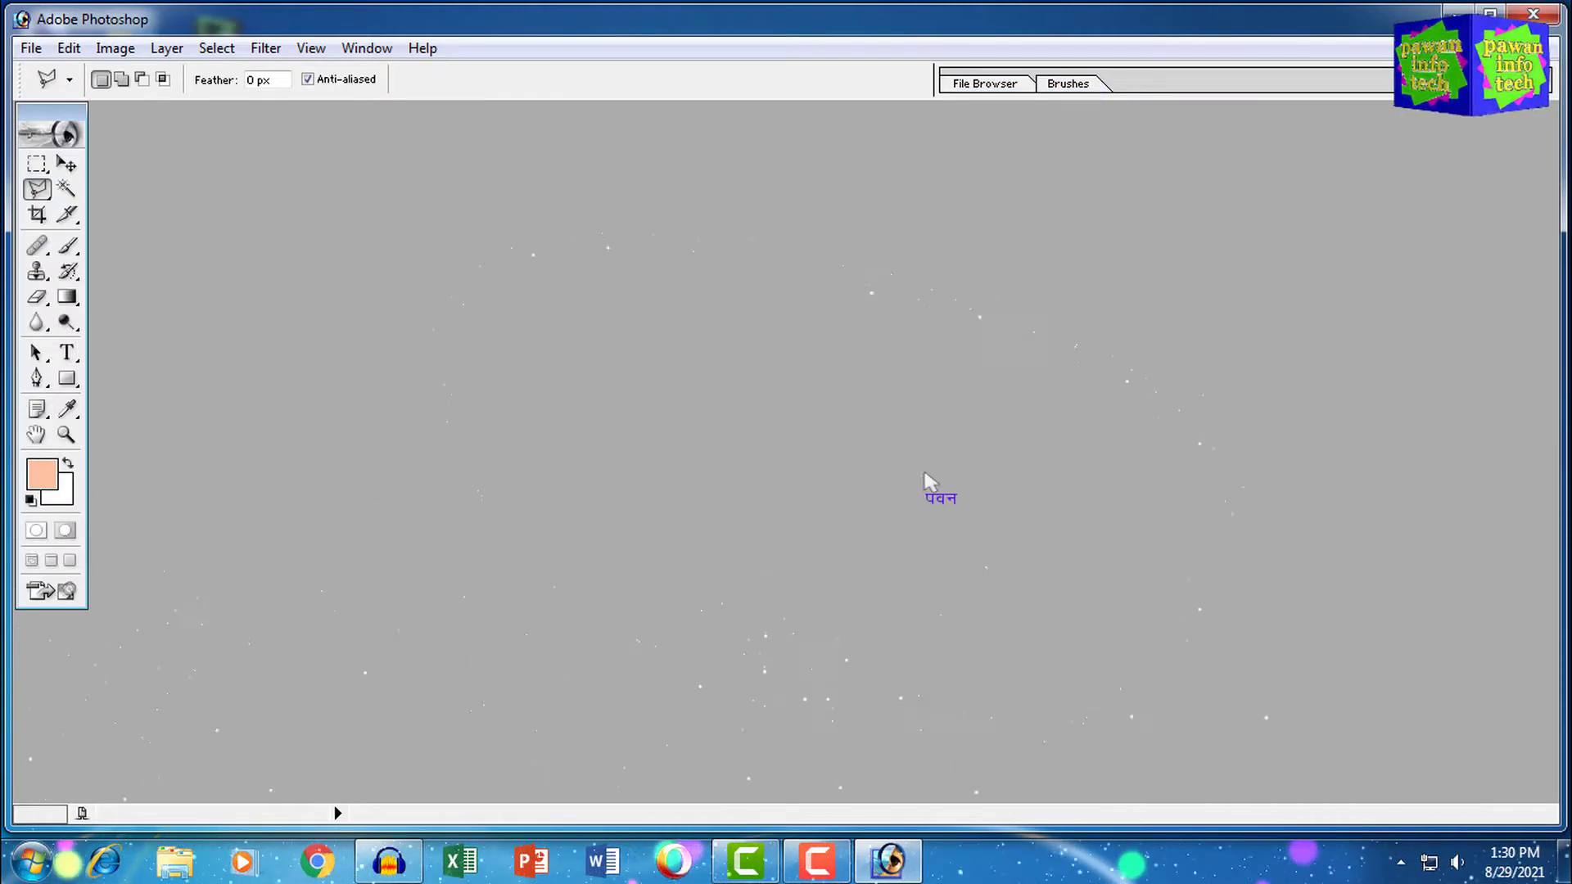
- Open the Photoshop image boy from the Desktop
{"action": "double_click", "coordinate": [697, 290]}
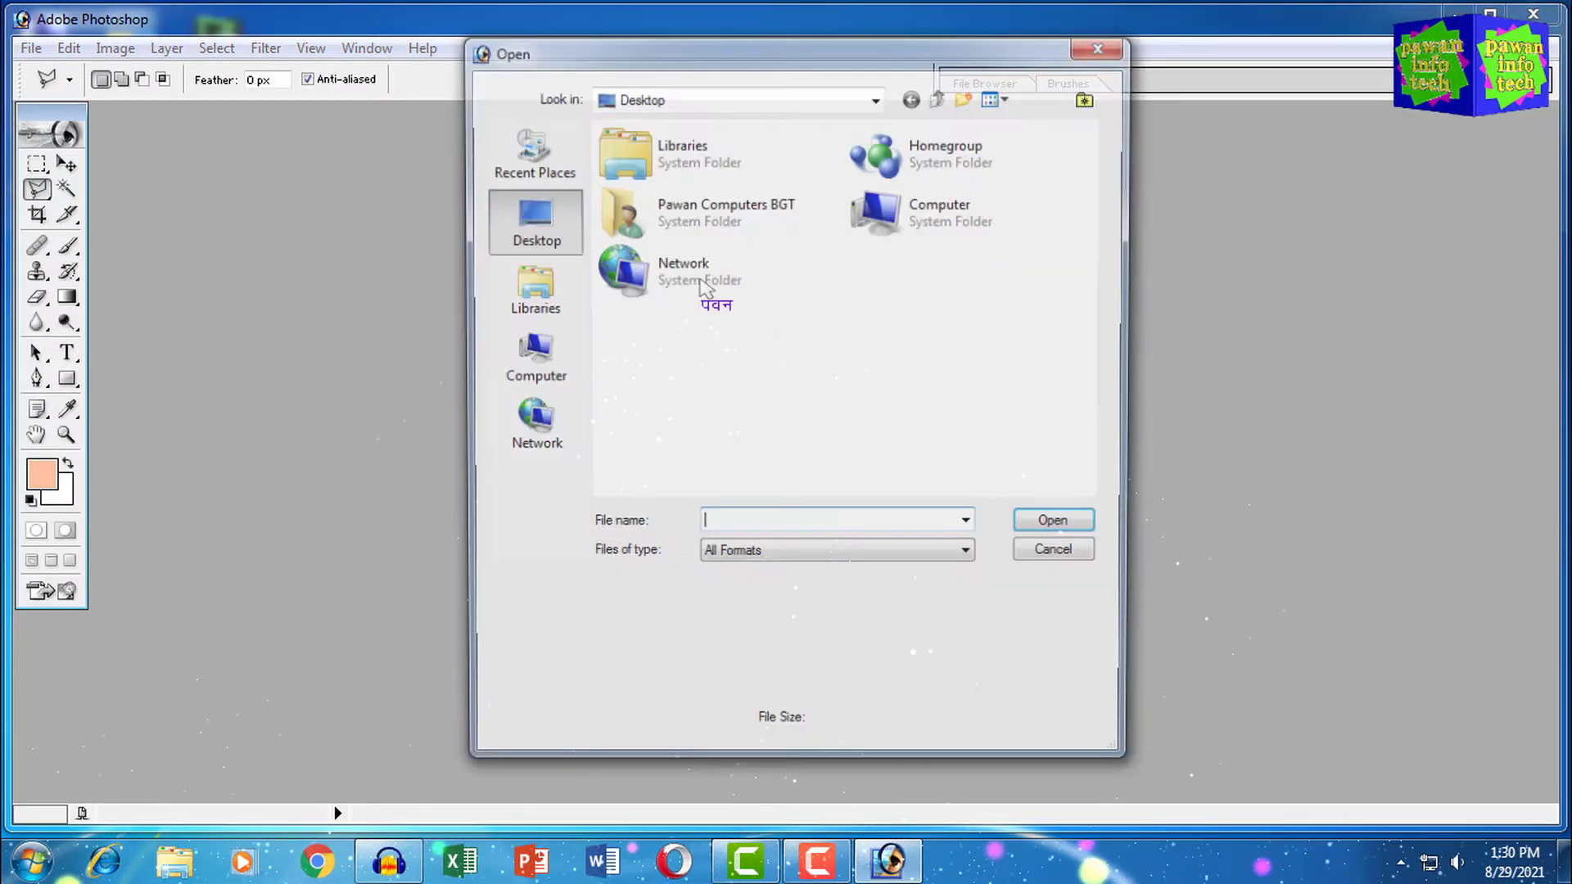
{"action": "left_click", "coordinate": [665, 340]}
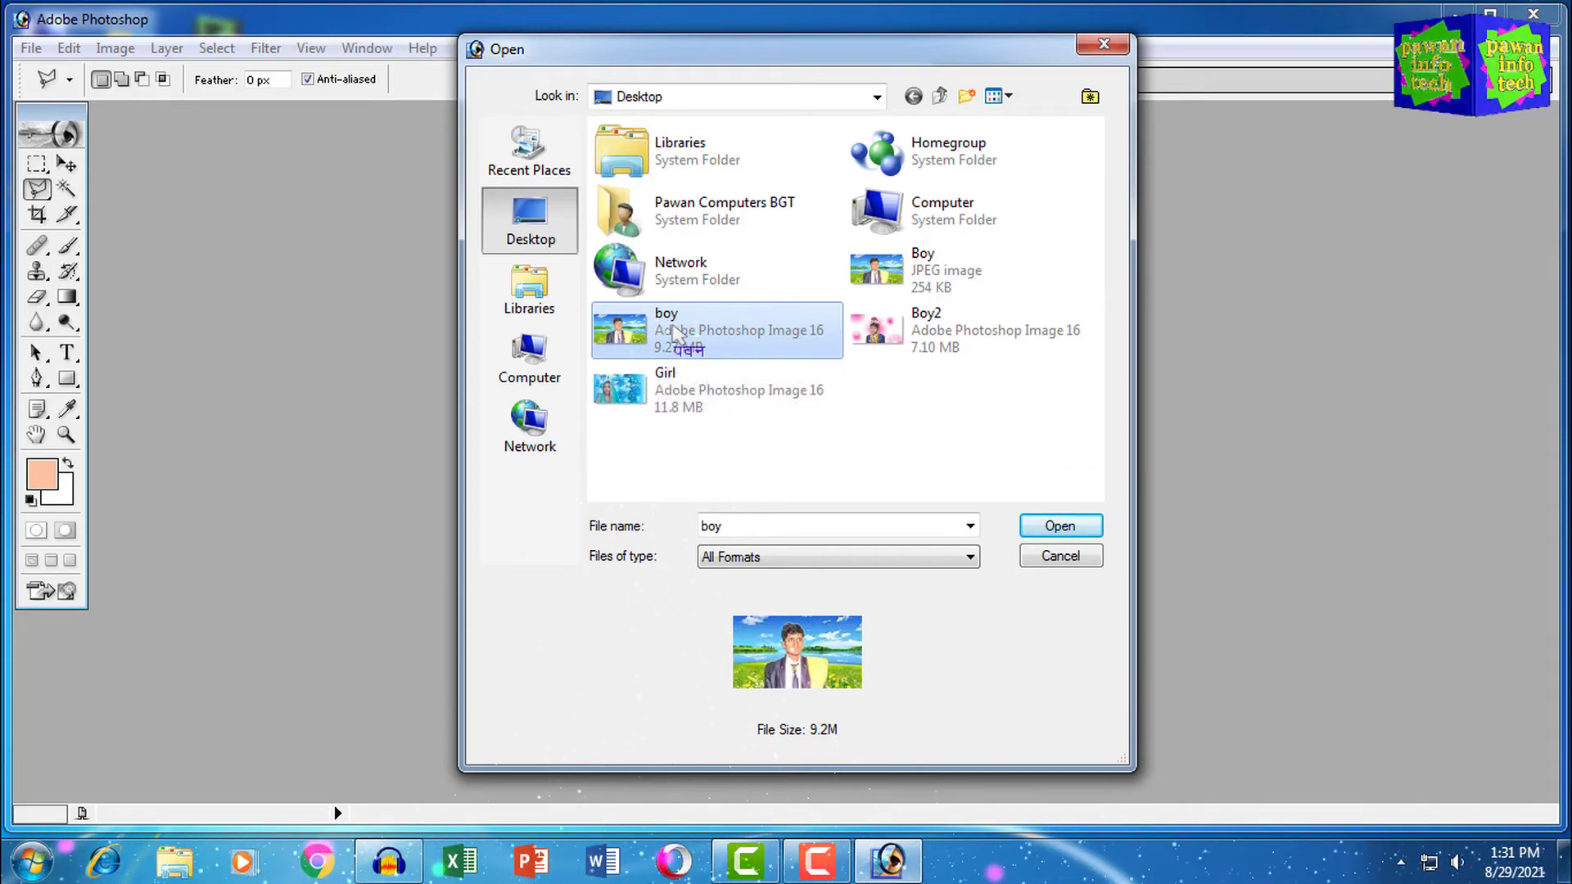
{"action": "left_click", "coordinate": [1046, 526]}
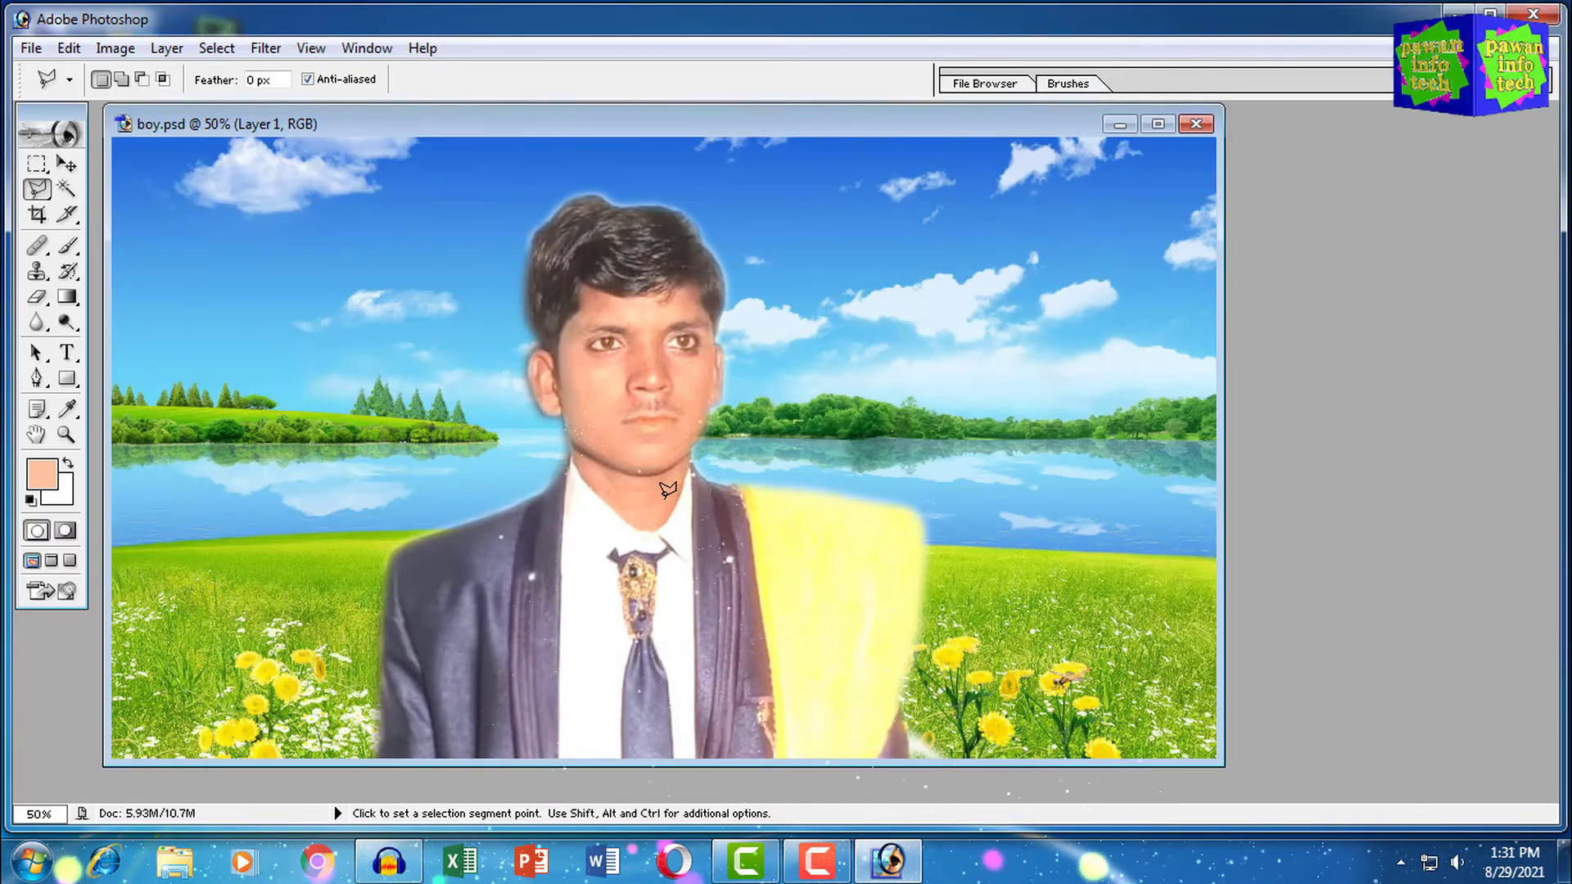
- Make the portrait layer active with the Move tool and maximize the boy.psd document window
{"action": "key", "text": "v"}
{"action": "right_click", "coordinate": [637, 396]}
{"action": "left_click", "coordinate": [565, 326]}
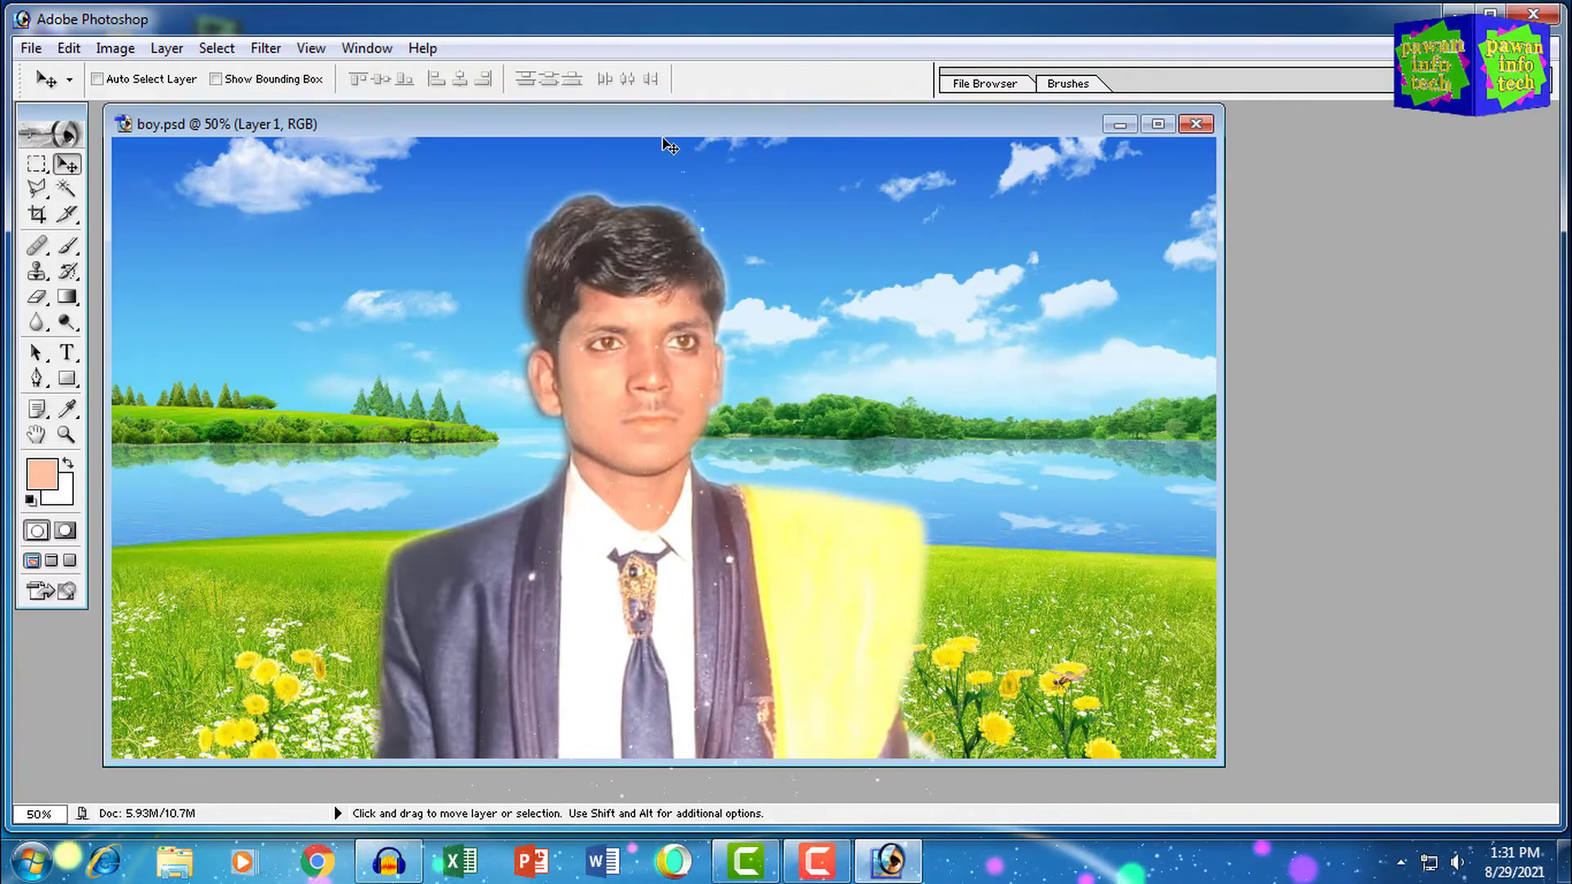
{"action": "double_click", "coordinate": [663, 128]}
{"action": "mouse_move", "coordinate": [739, 332]}
{"action": "left_mouse_down"}
{"action": "mouse_move", "coordinate": [770, 330]}
{"action": "mouse_move", "coordinate": [754, 331]}
{"action": "left_mouse_up"}
- Try the JPEG Clean Up noise filter on the portrait layer with a smoothness of 14
{"action": "left_click", "coordinate": [292, 49]}
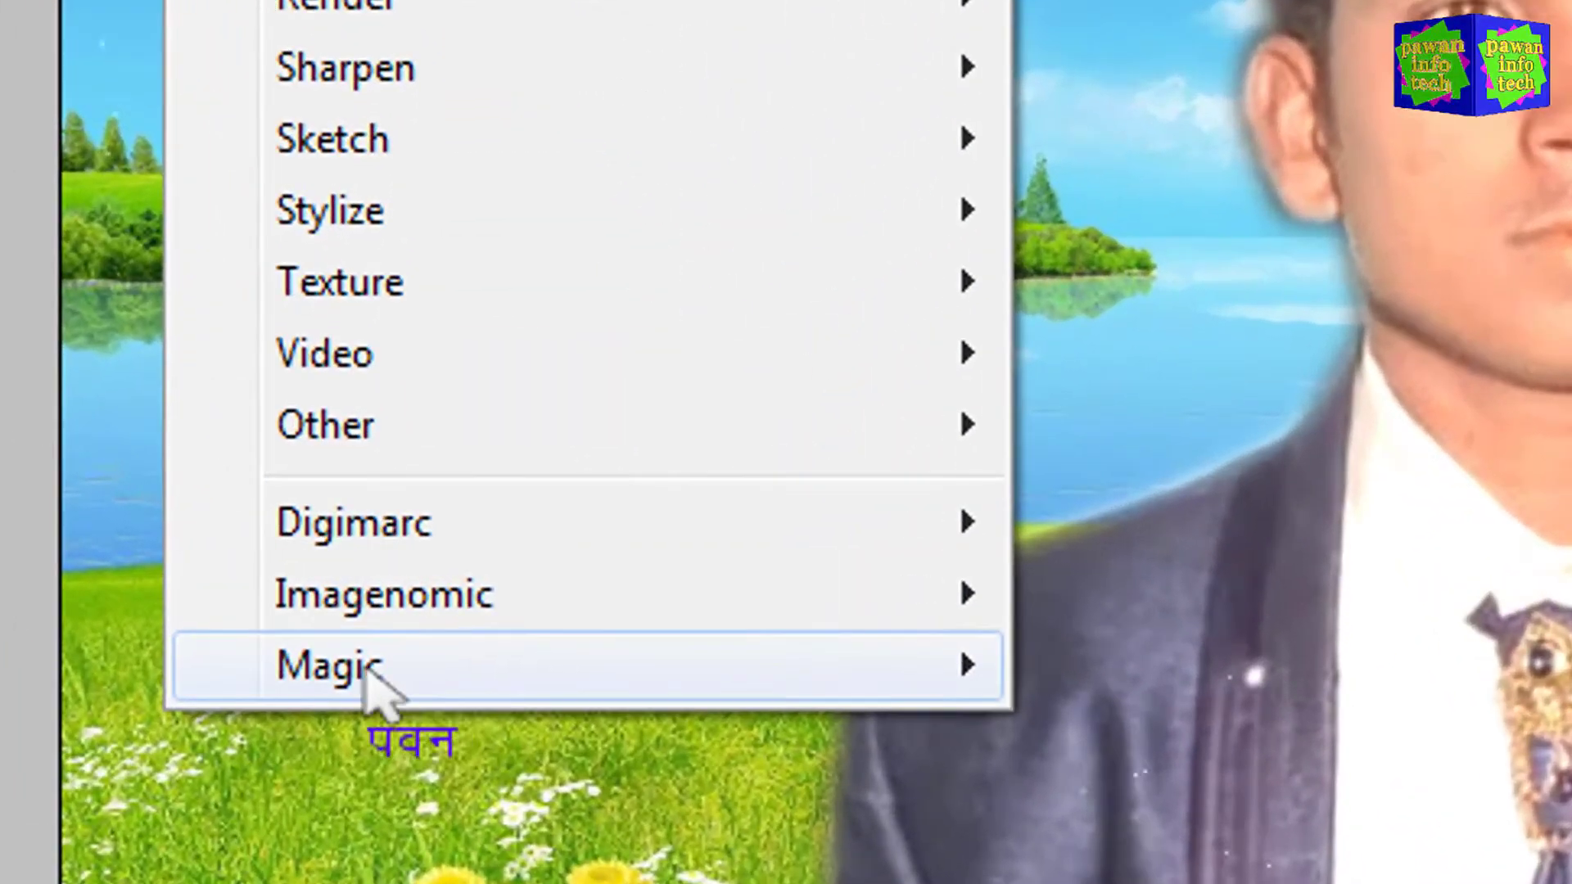
{"action": "mouse_move", "coordinate": [366, 667]}
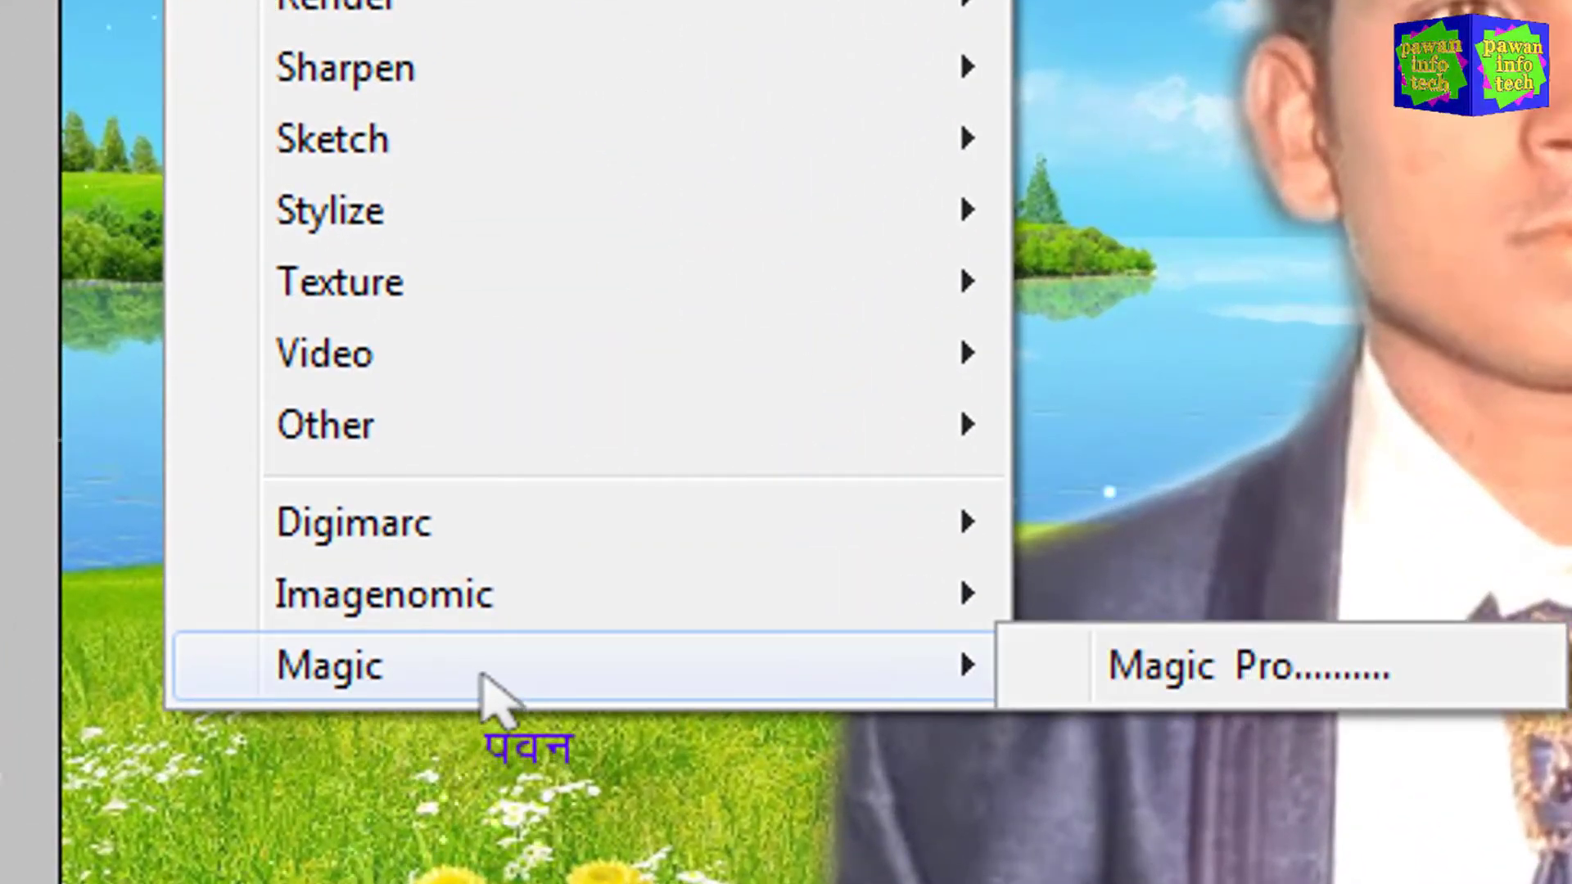
{"action": "mouse_move", "coordinate": [438, 624]}
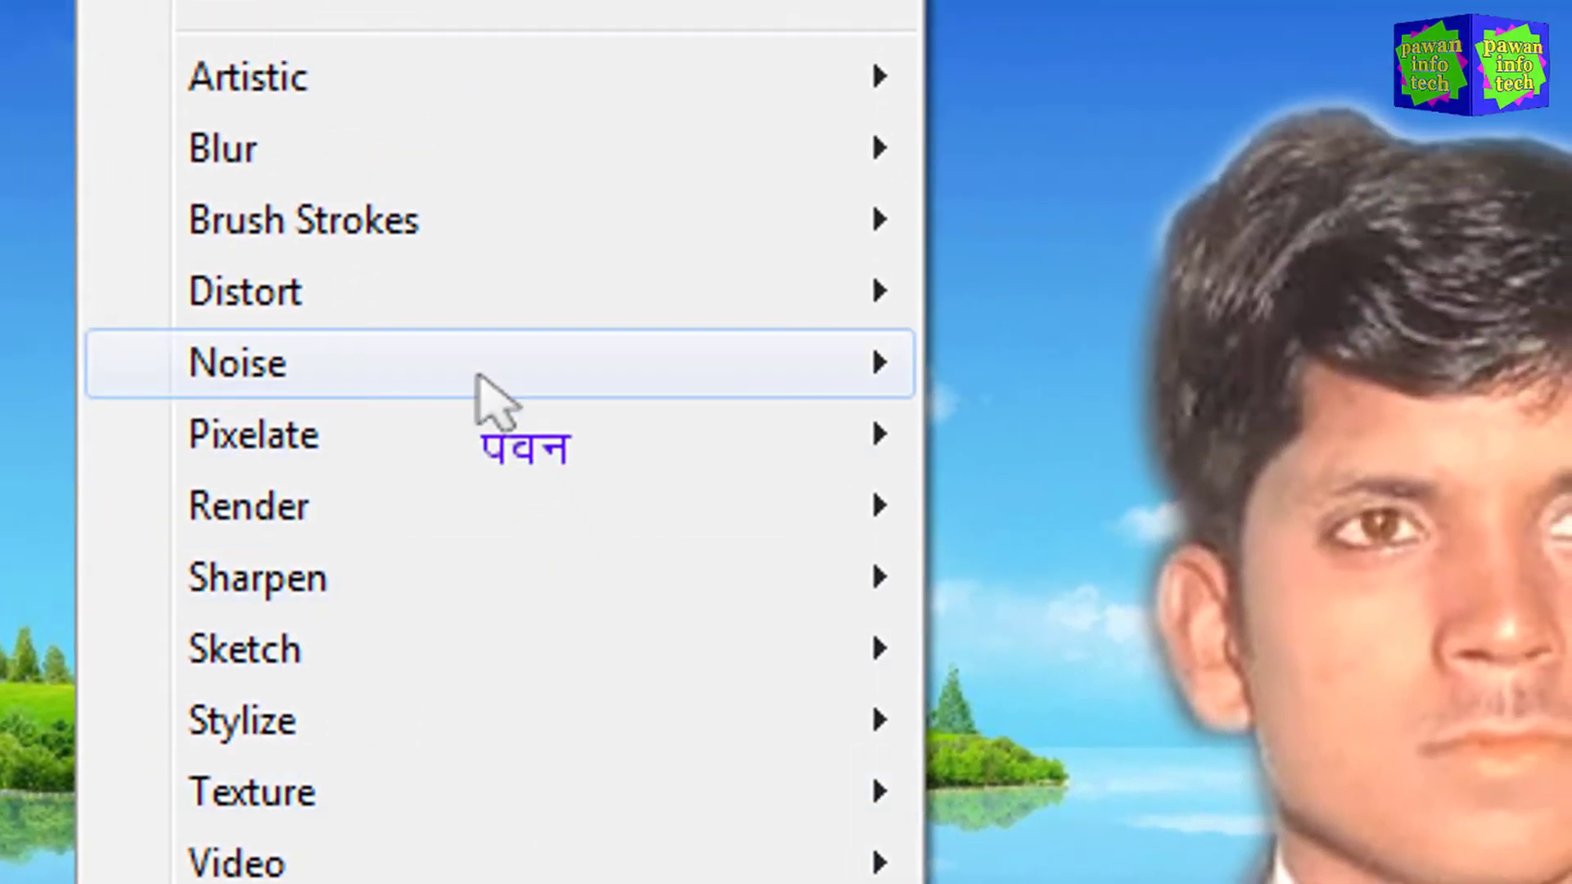
{"action": "mouse_move", "coordinate": [480, 391]}
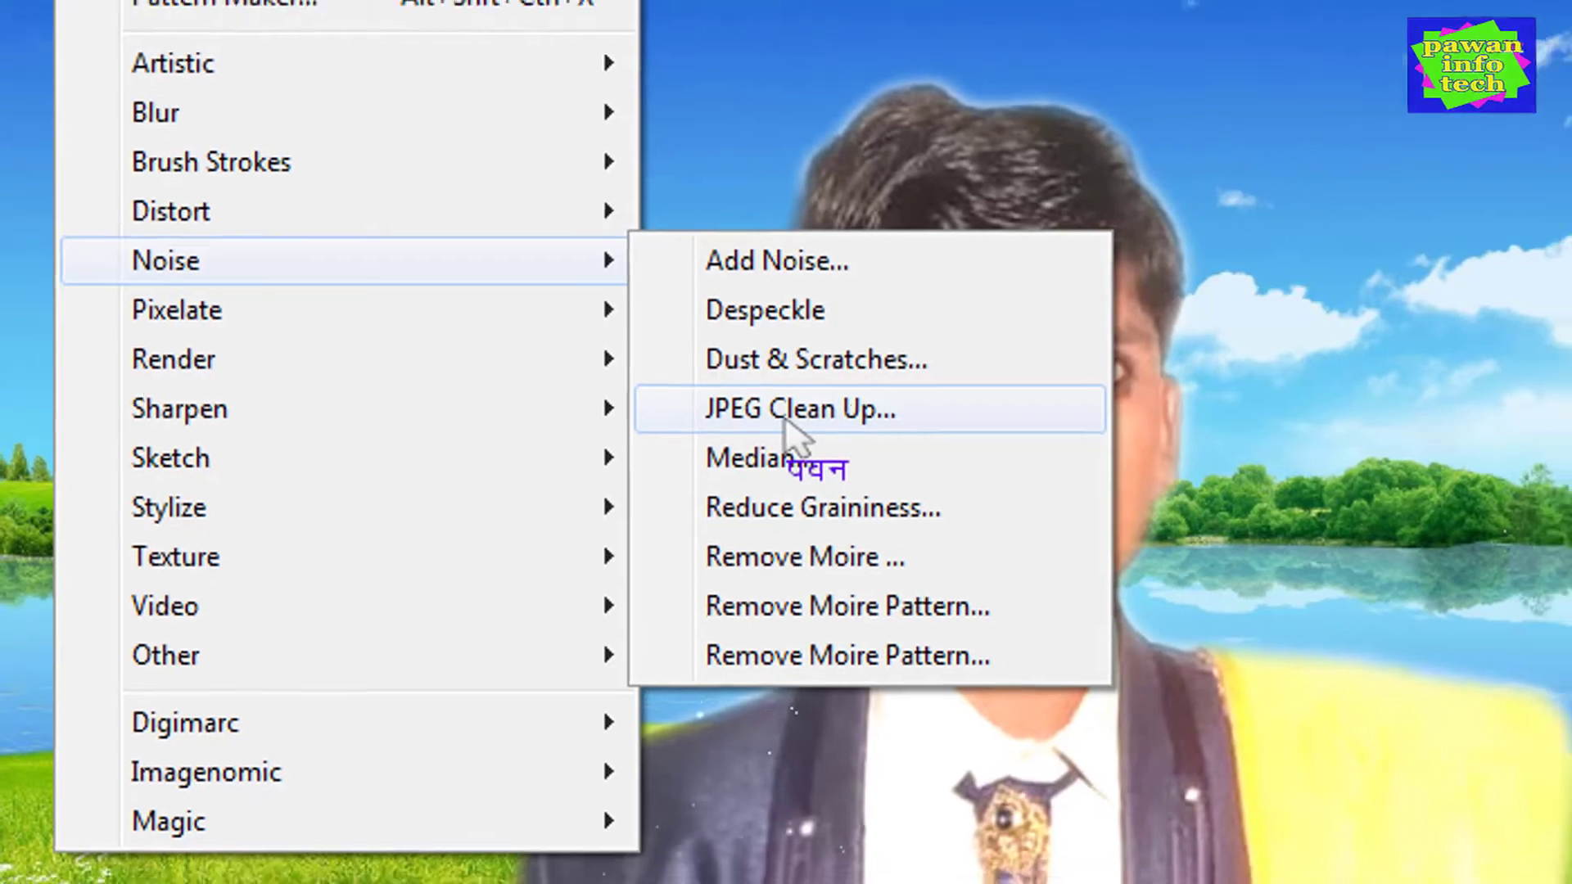
{"action": "left_click", "coordinate": [798, 422]}
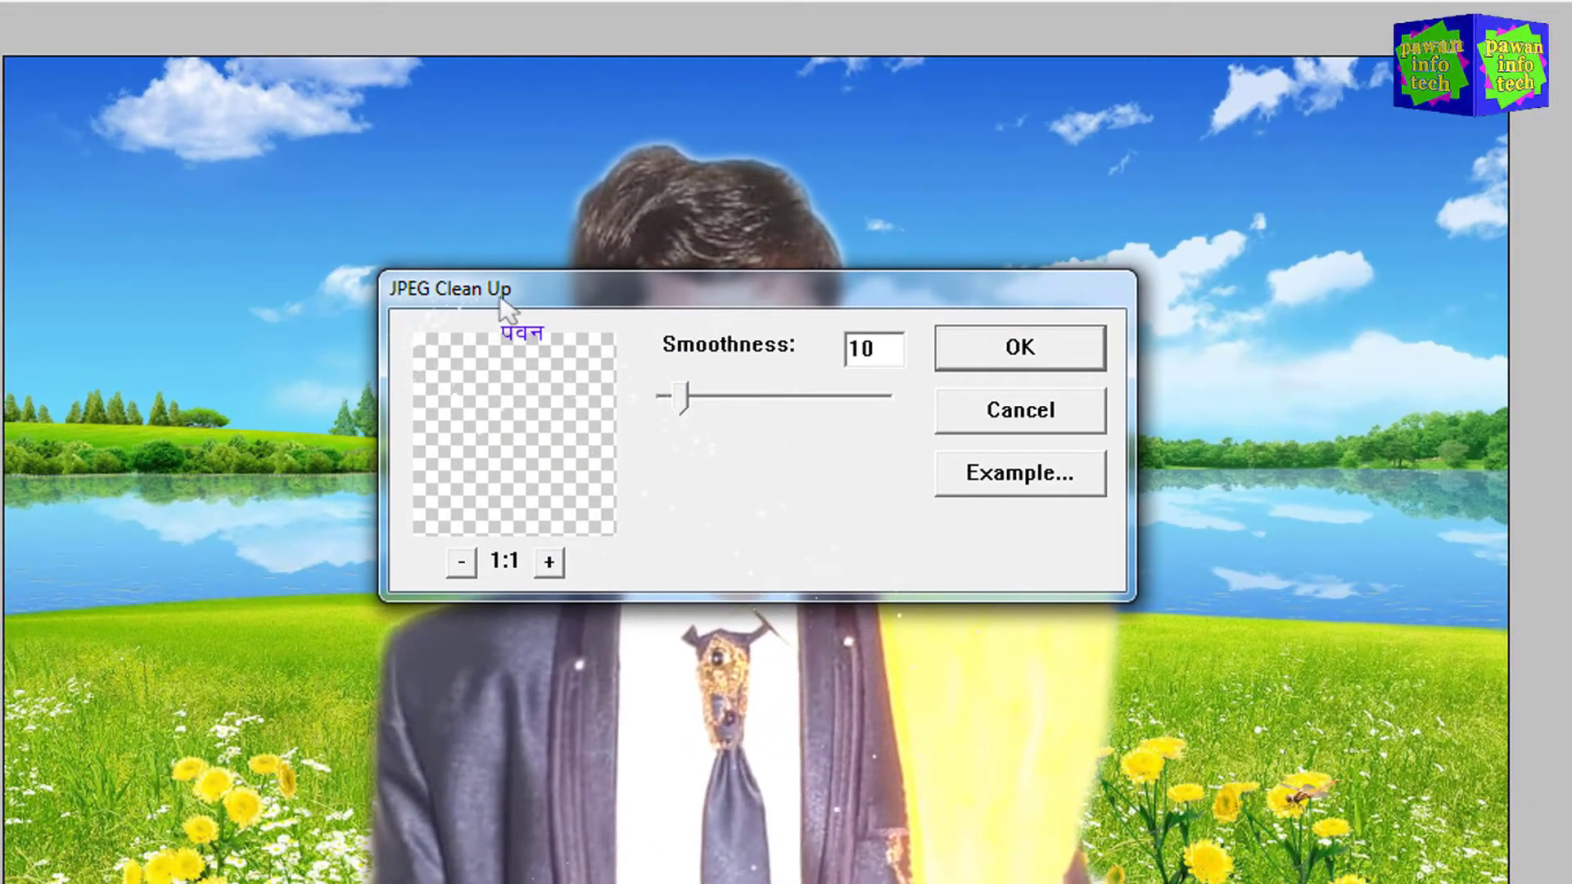
{"action": "left_click_drag", "start_coordinate": [604, 307], "coordinate": [1094, 166]}
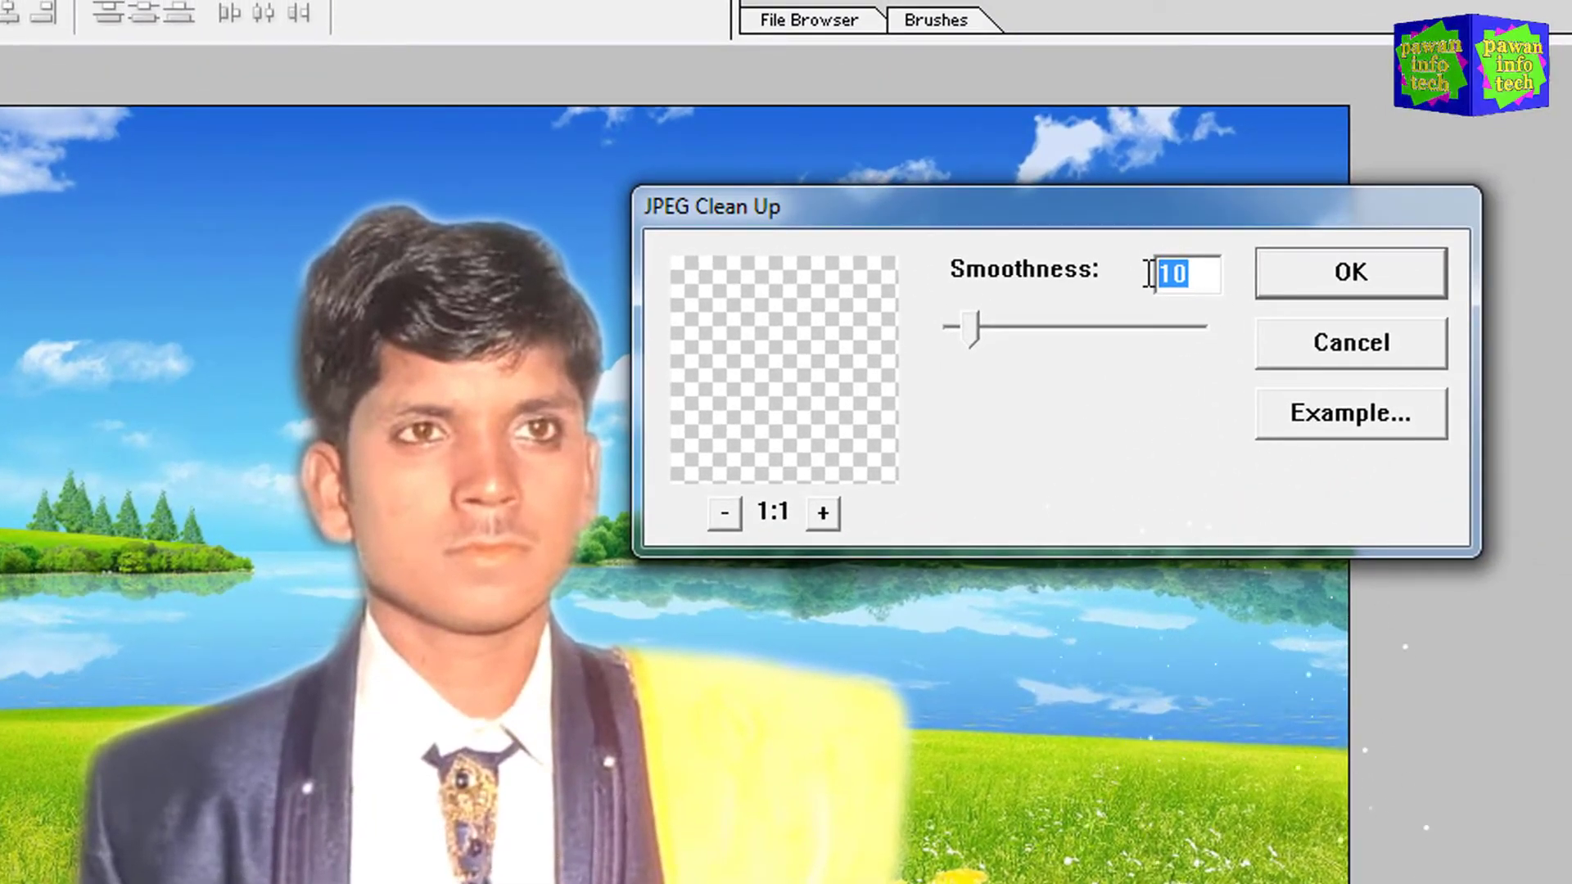
{"action": "type", "text": "1"}
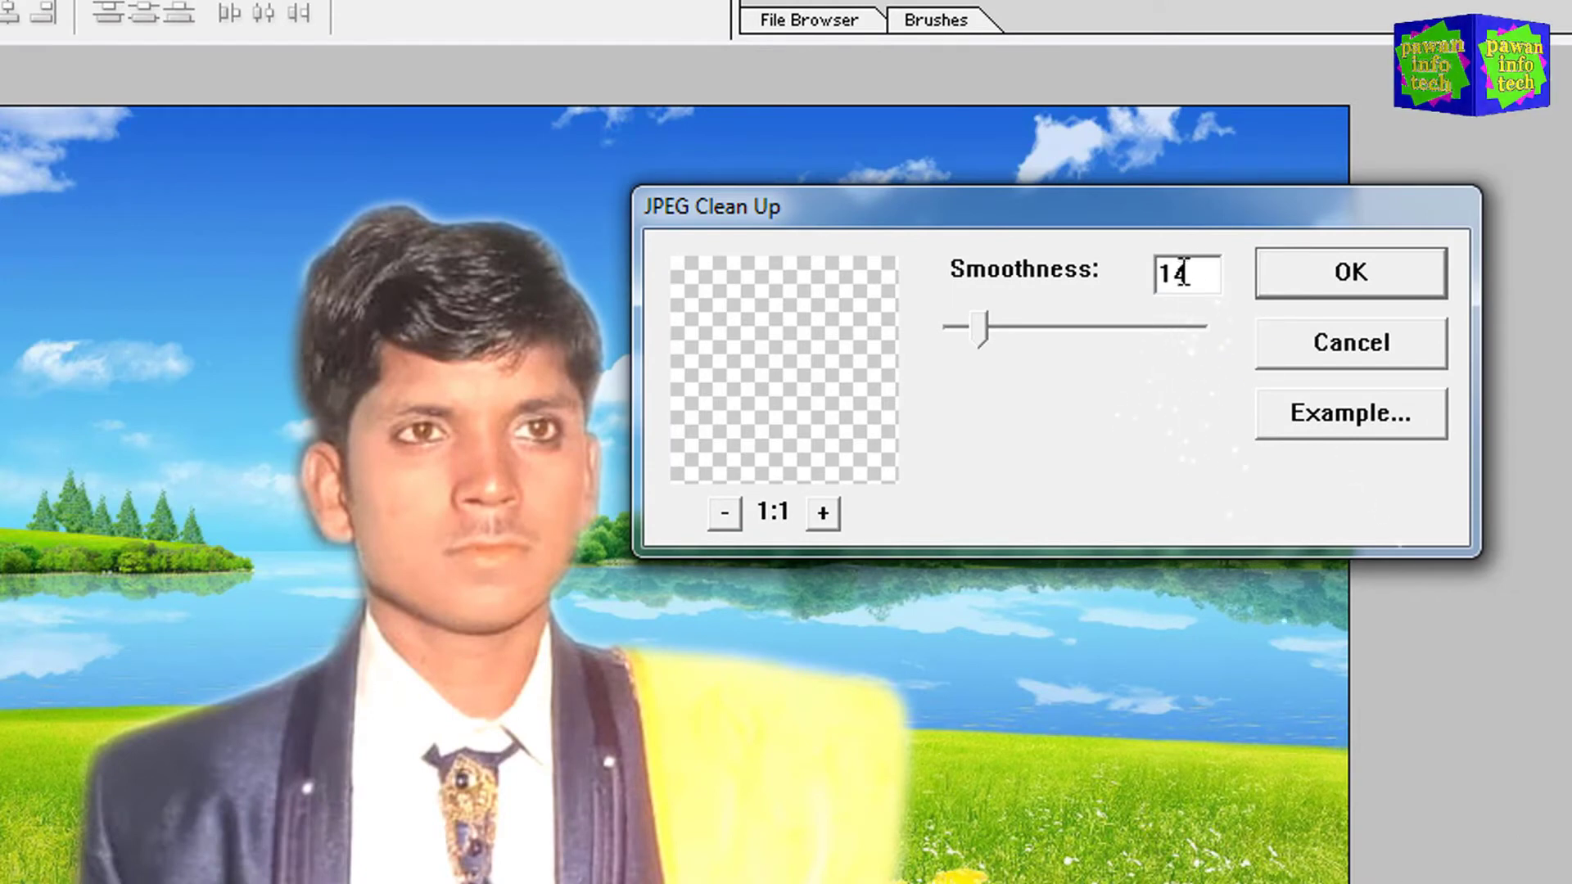
{"action": "left_click", "coordinate": [1352, 279]}
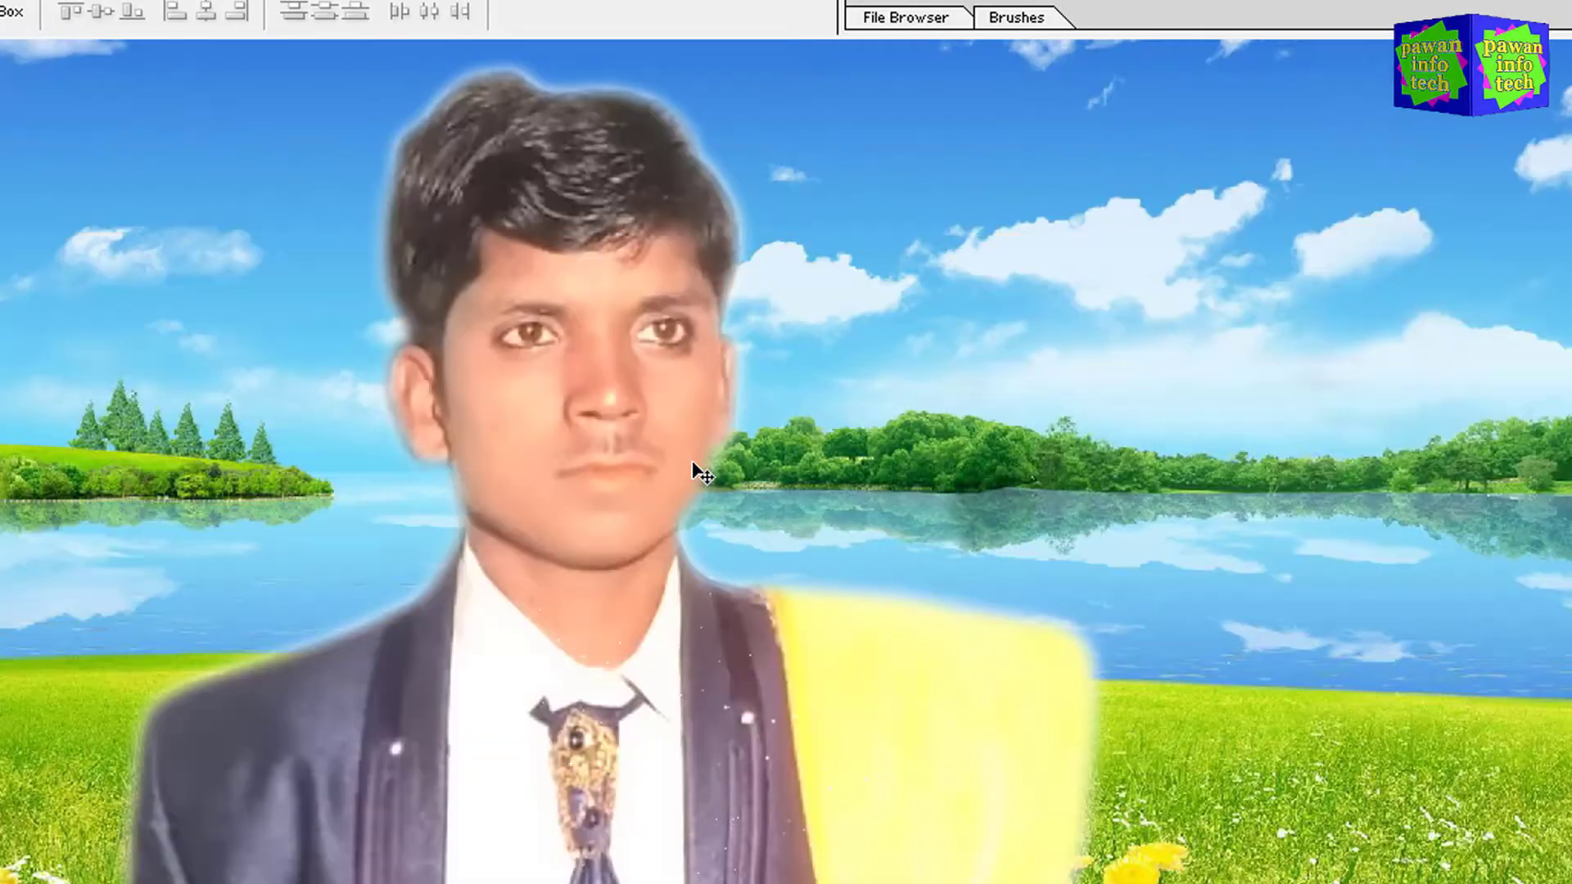
{"action": "key", "text": "shift+Up"}
{"action": "key", "text": "shift+Up"}
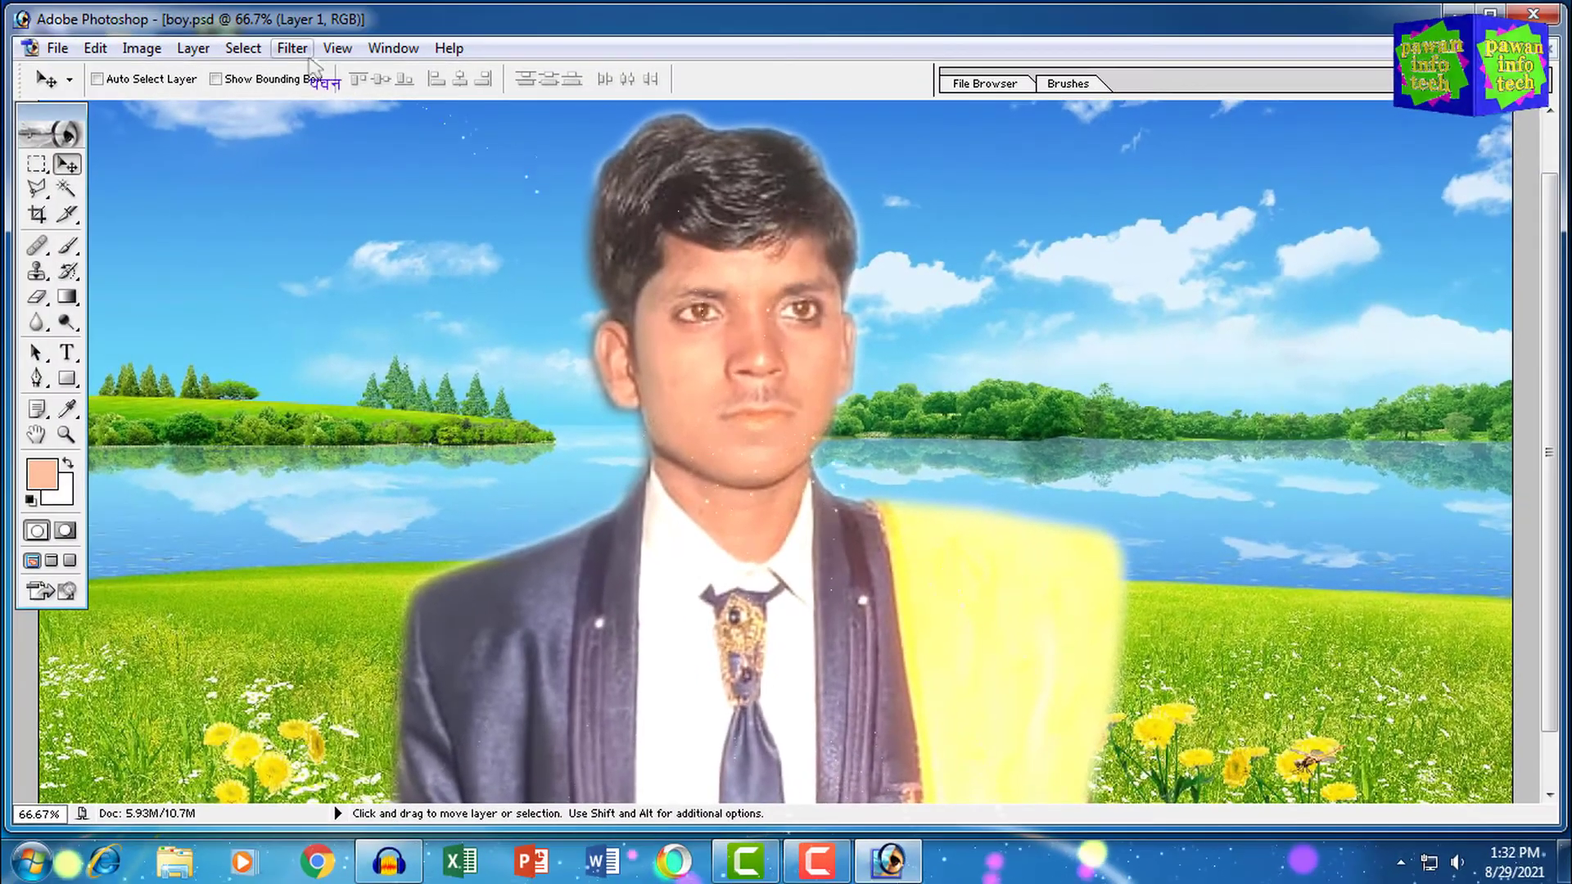
- Run the JPEG Clean Up noise filter on the portrait layer again and inspect the smoothed face
{"action": "left_click", "coordinate": [293, 49]}
{"action": "mouse_move", "coordinate": [348, 299]}
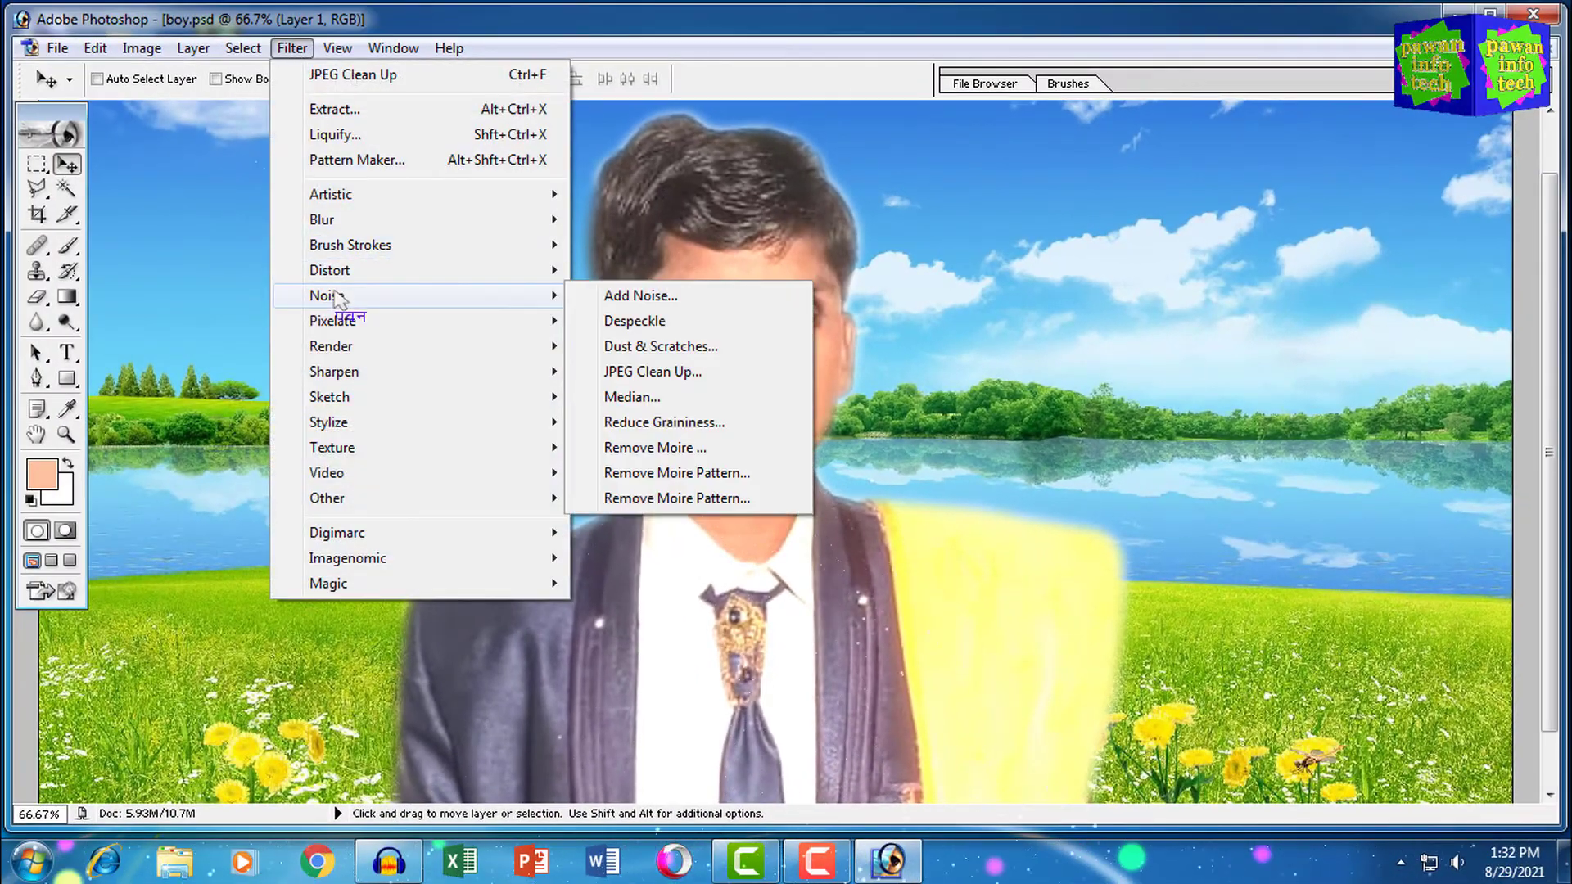
{"action": "left_click", "coordinate": [630, 373]}
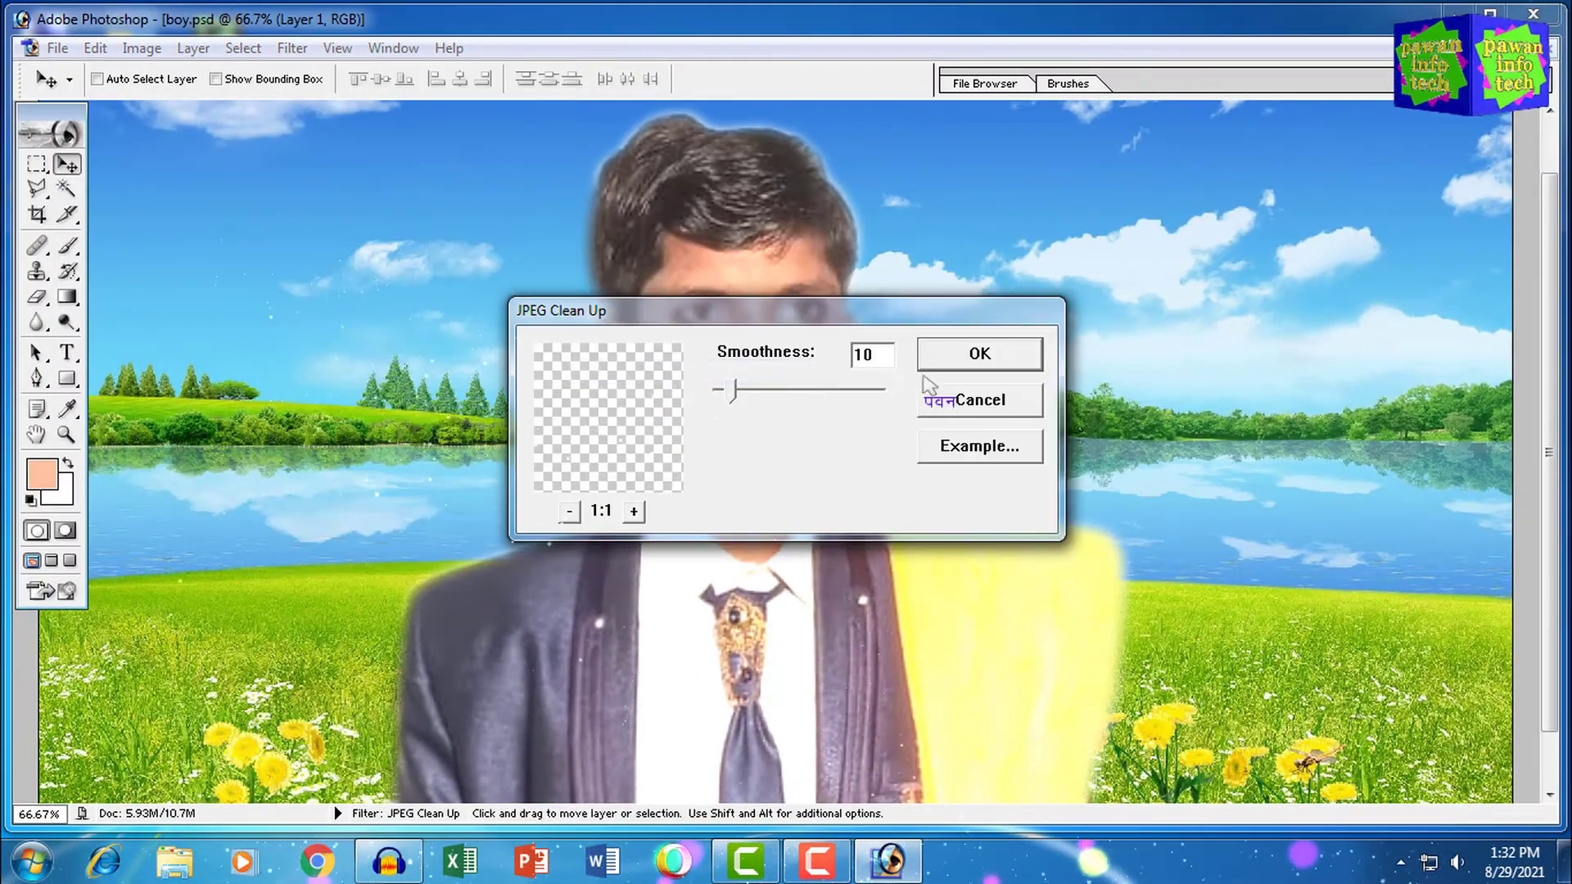
{"action": "left_click_drag", "start_coordinate": [853, 320], "coordinate": [1207, 177]}
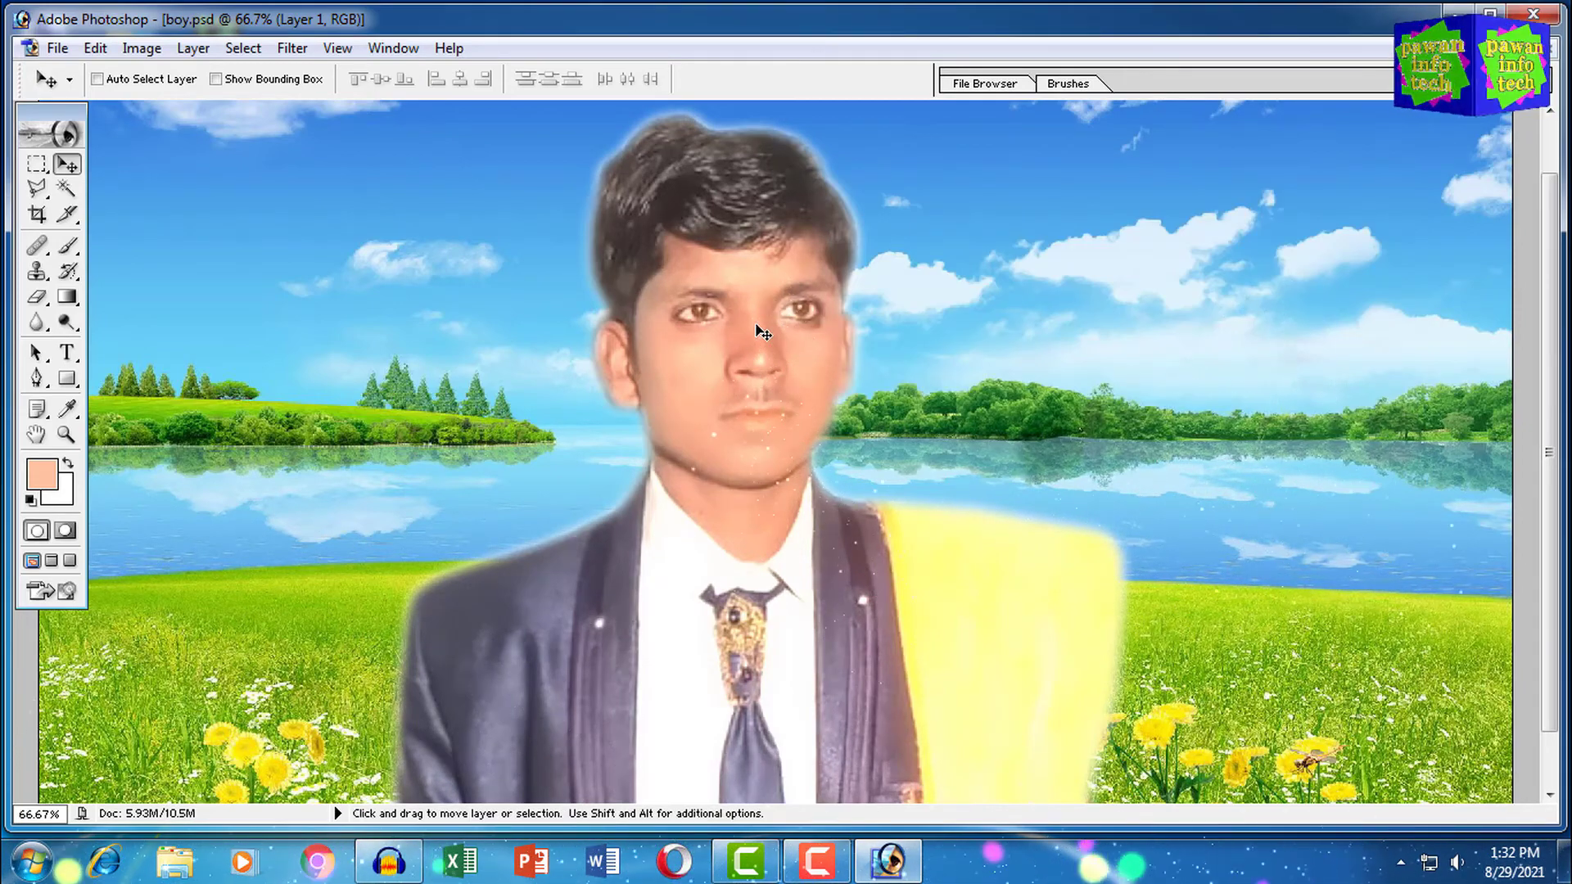
{"action": "key", "text": "ctrl+minus"}
{"action": "key", "text": "ctrl+minus"}
{"action": "key", "text": "ctrl+minus"}
{"action": "key", "text": "ctrl+plus"}
{"action": "key", "text": "ctrl+plus"}
{"action": "key", "text": "ctrl+plus"}
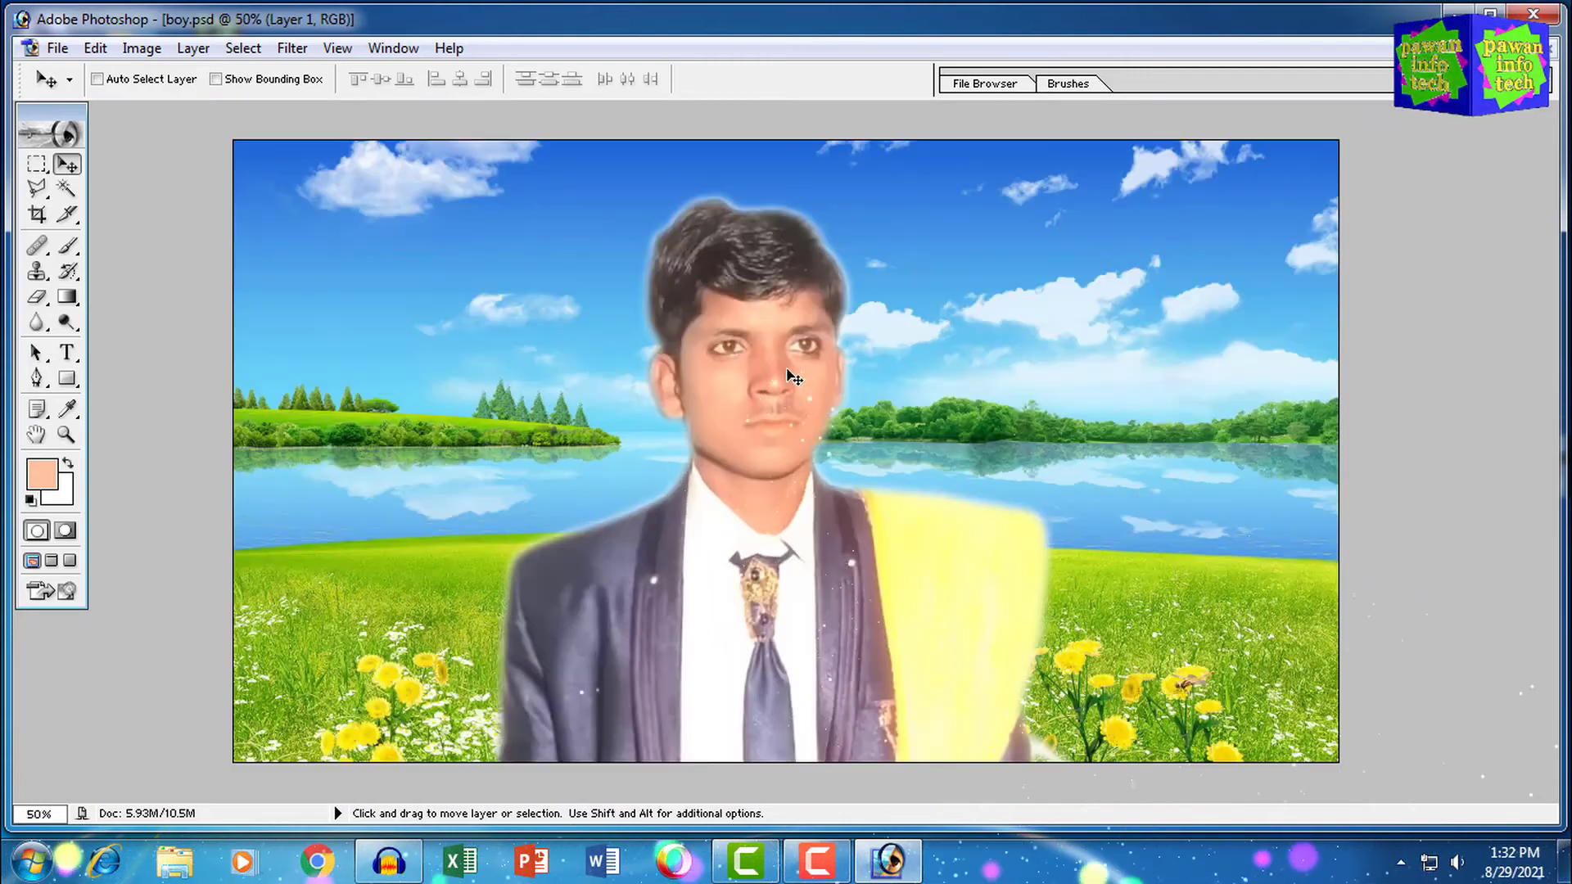
- Set the portrait layer's contrast to +15 with Brightness/Contrast and return to the Move tool
{"action": "left_click", "coordinate": [141, 48]}
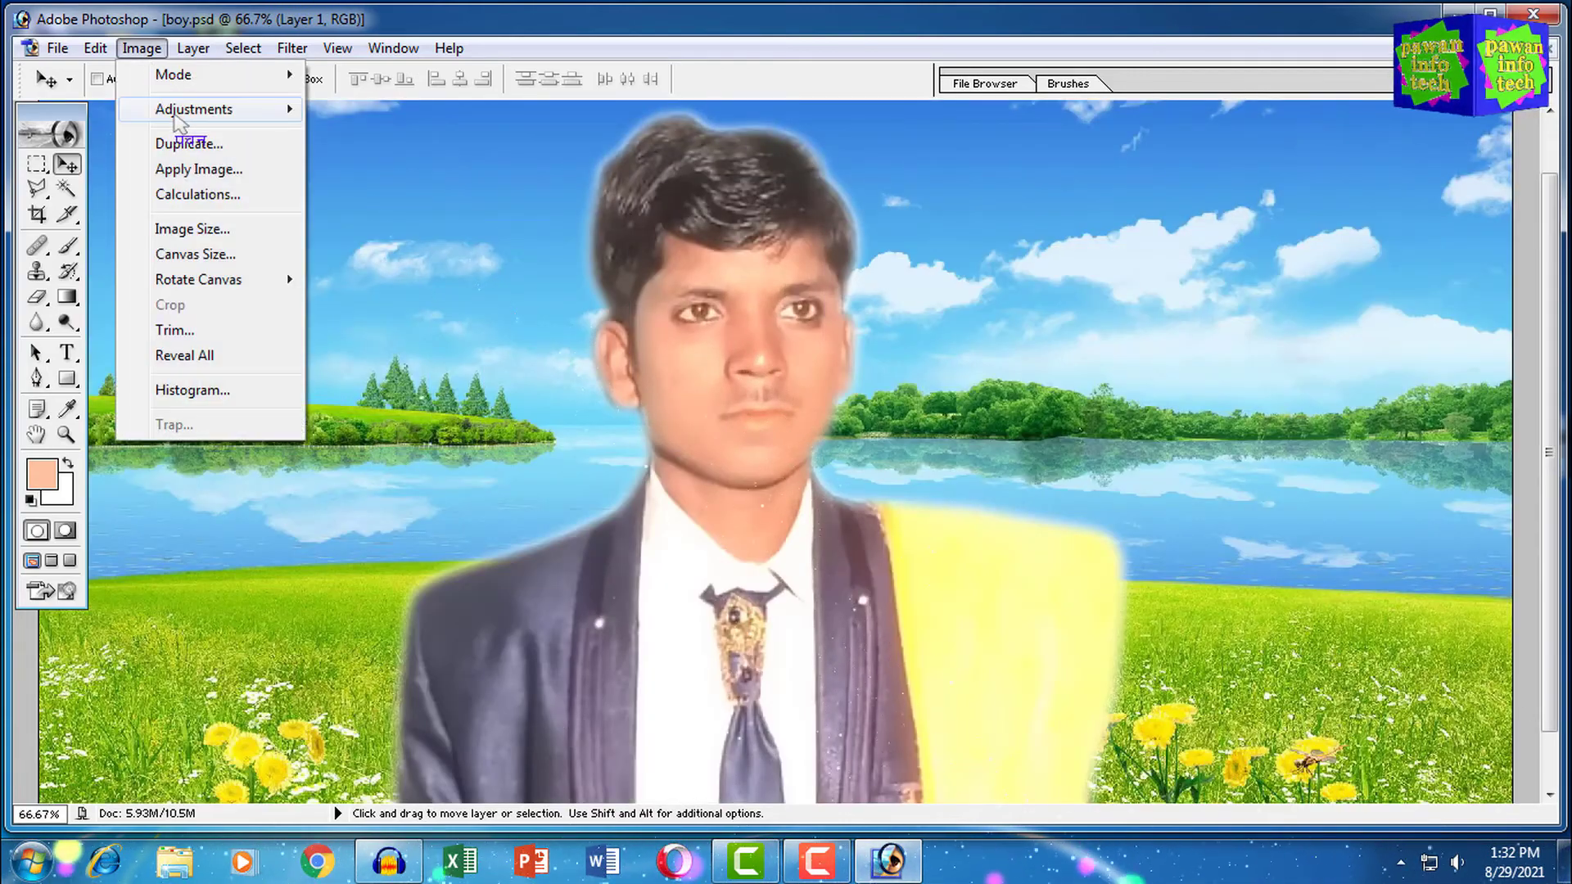
{"action": "mouse_move", "coordinate": [274, 115]}
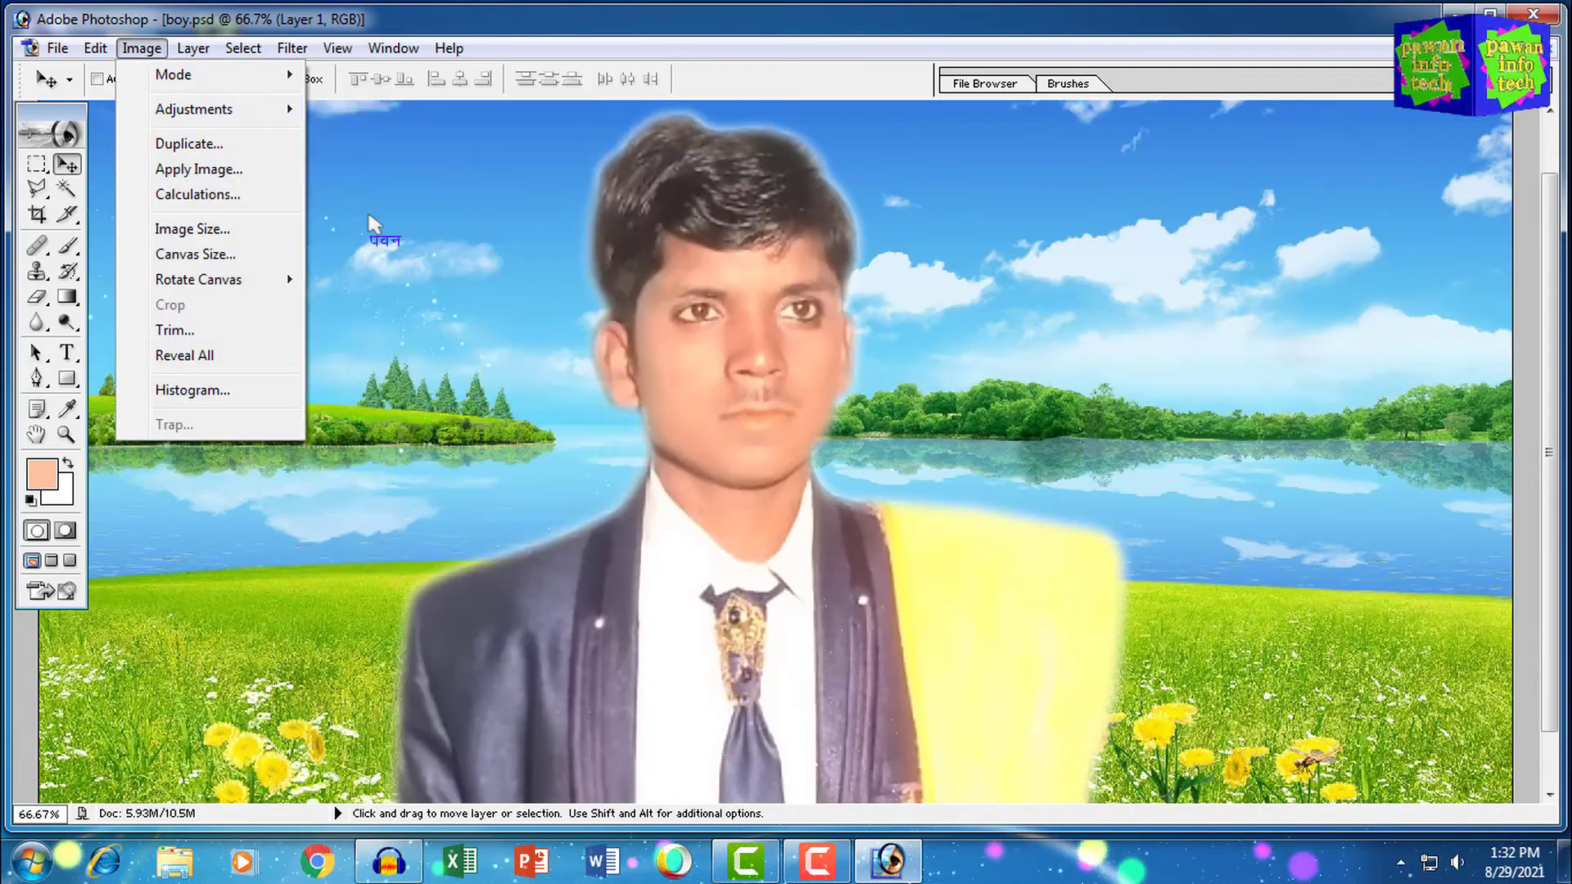
{"action": "left_click", "coordinate": [364, 262]}
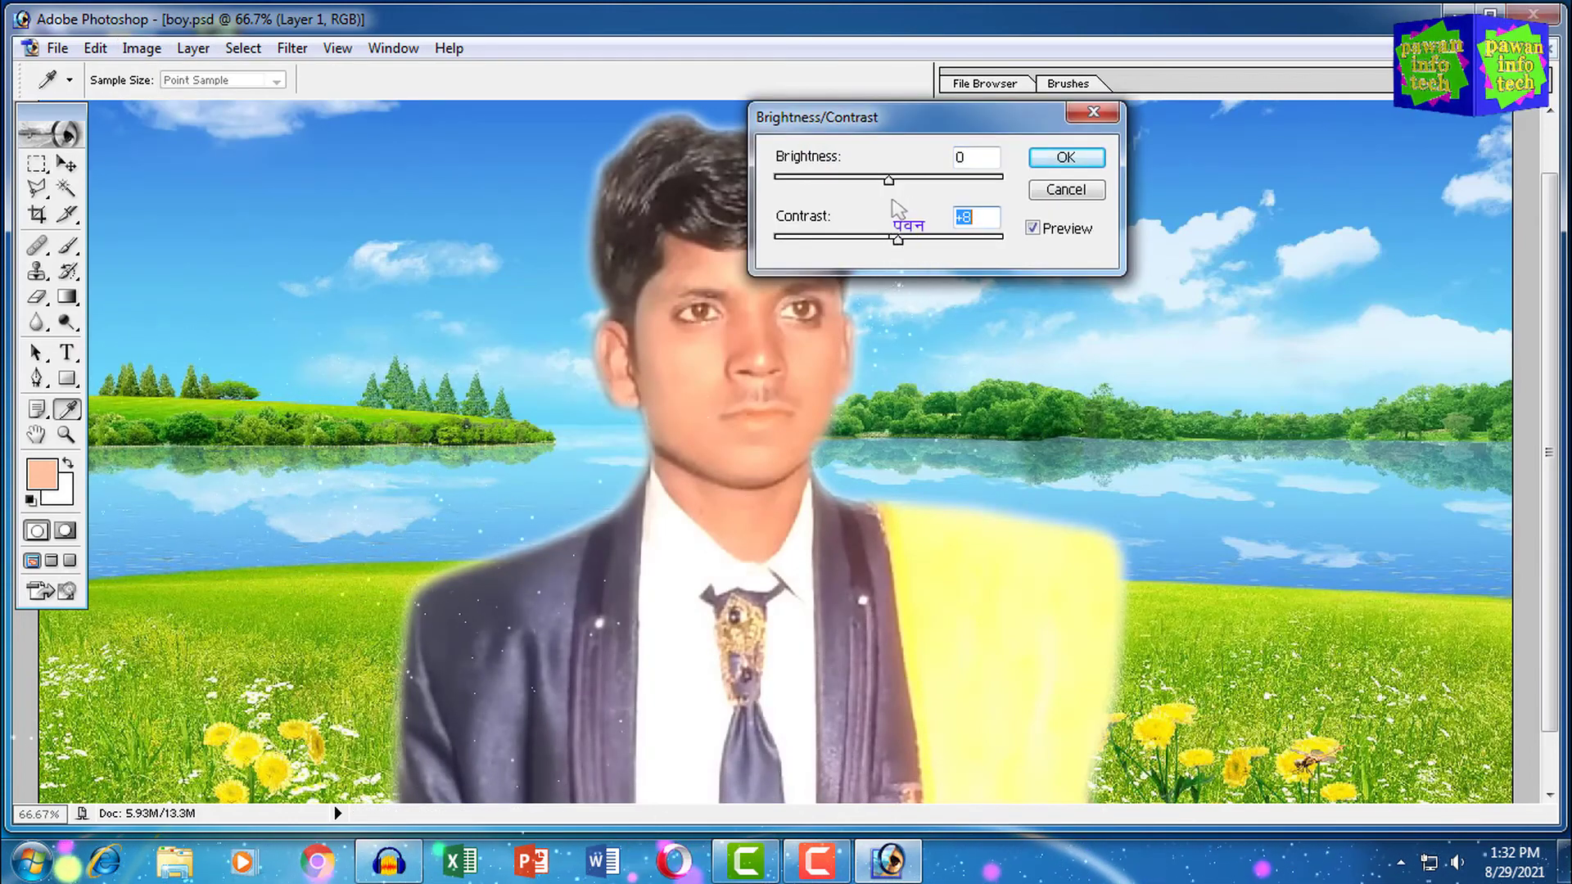
{"action": "left_click_drag", "start_coordinate": [898, 240], "coordinate": [907, 240]}
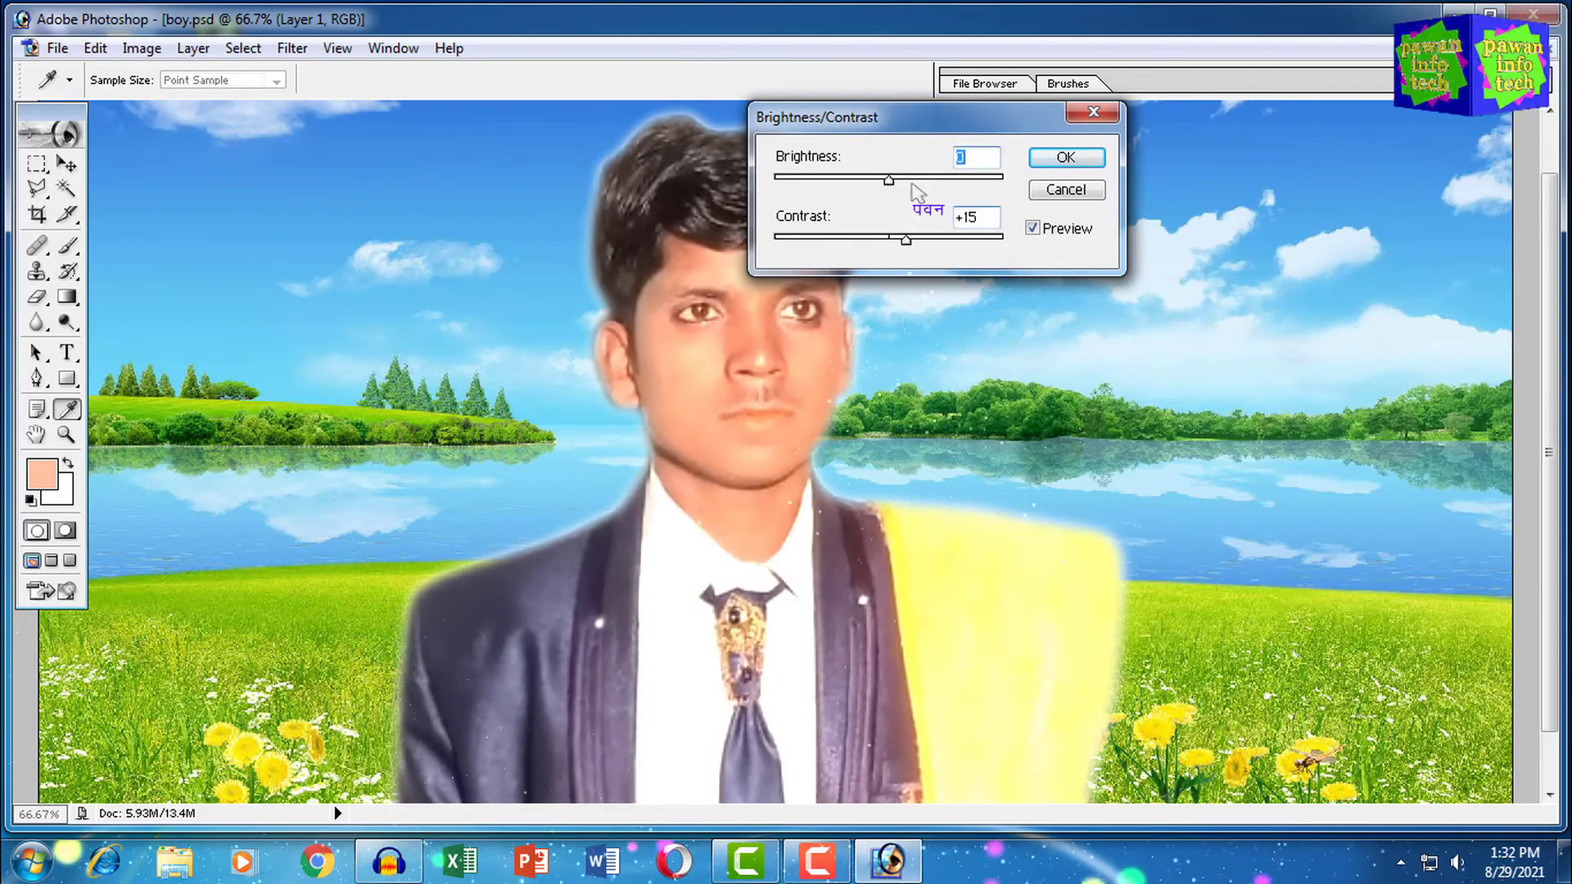
{"action": "left_click", "coordinate": [1066, 158]}
{"action": "key", "text": "v"}
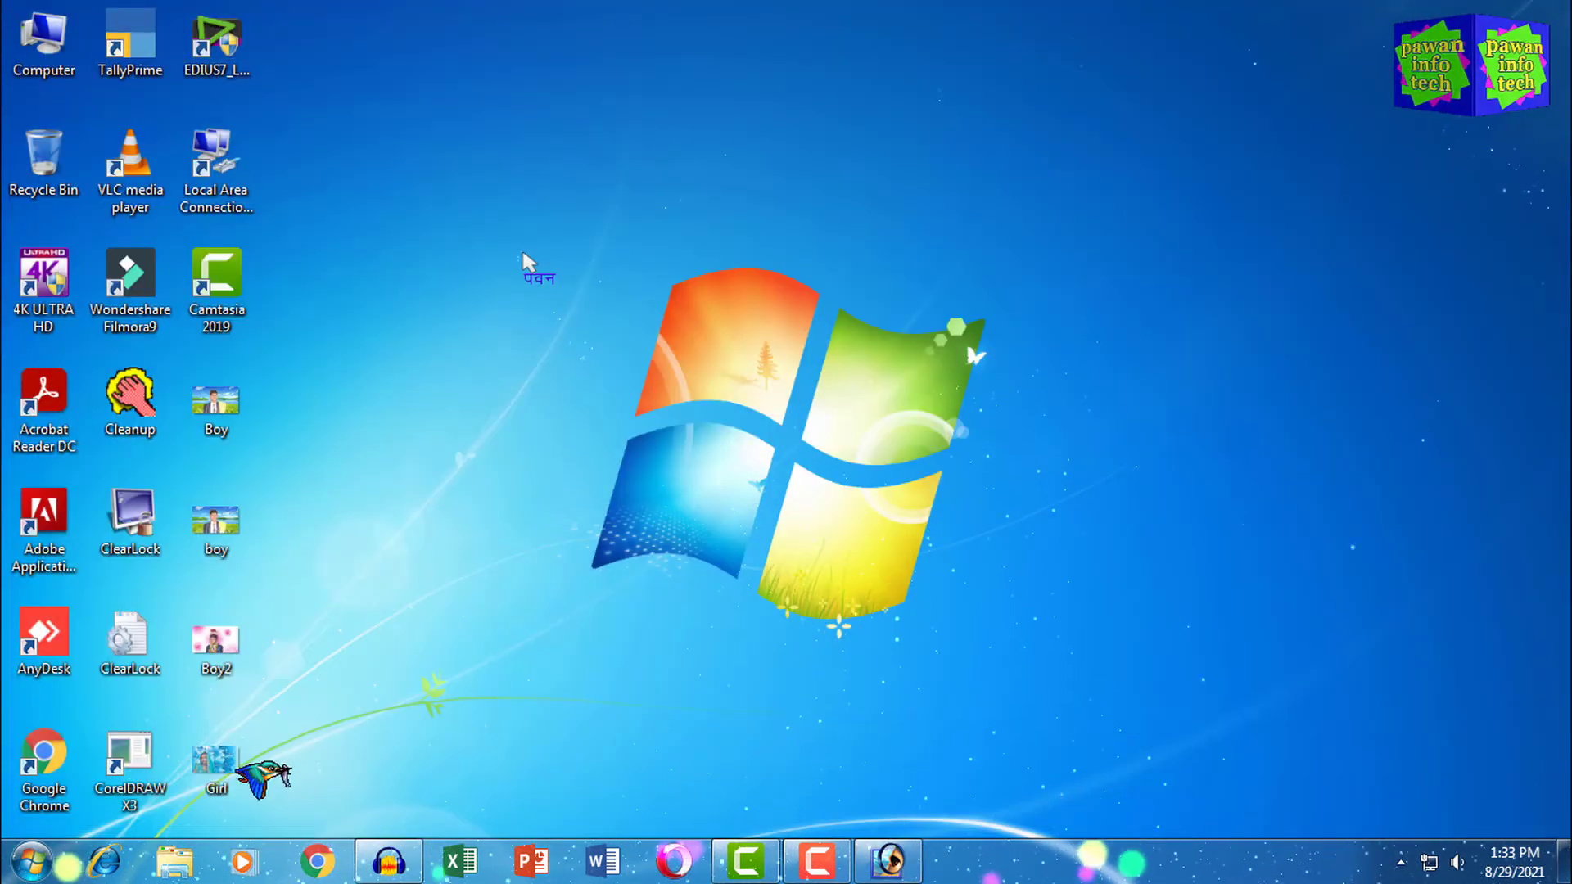
{"action": "right_click", "coordinate": [520, 257]}
{"action": "left_click", "coordinate": [583, 319]}
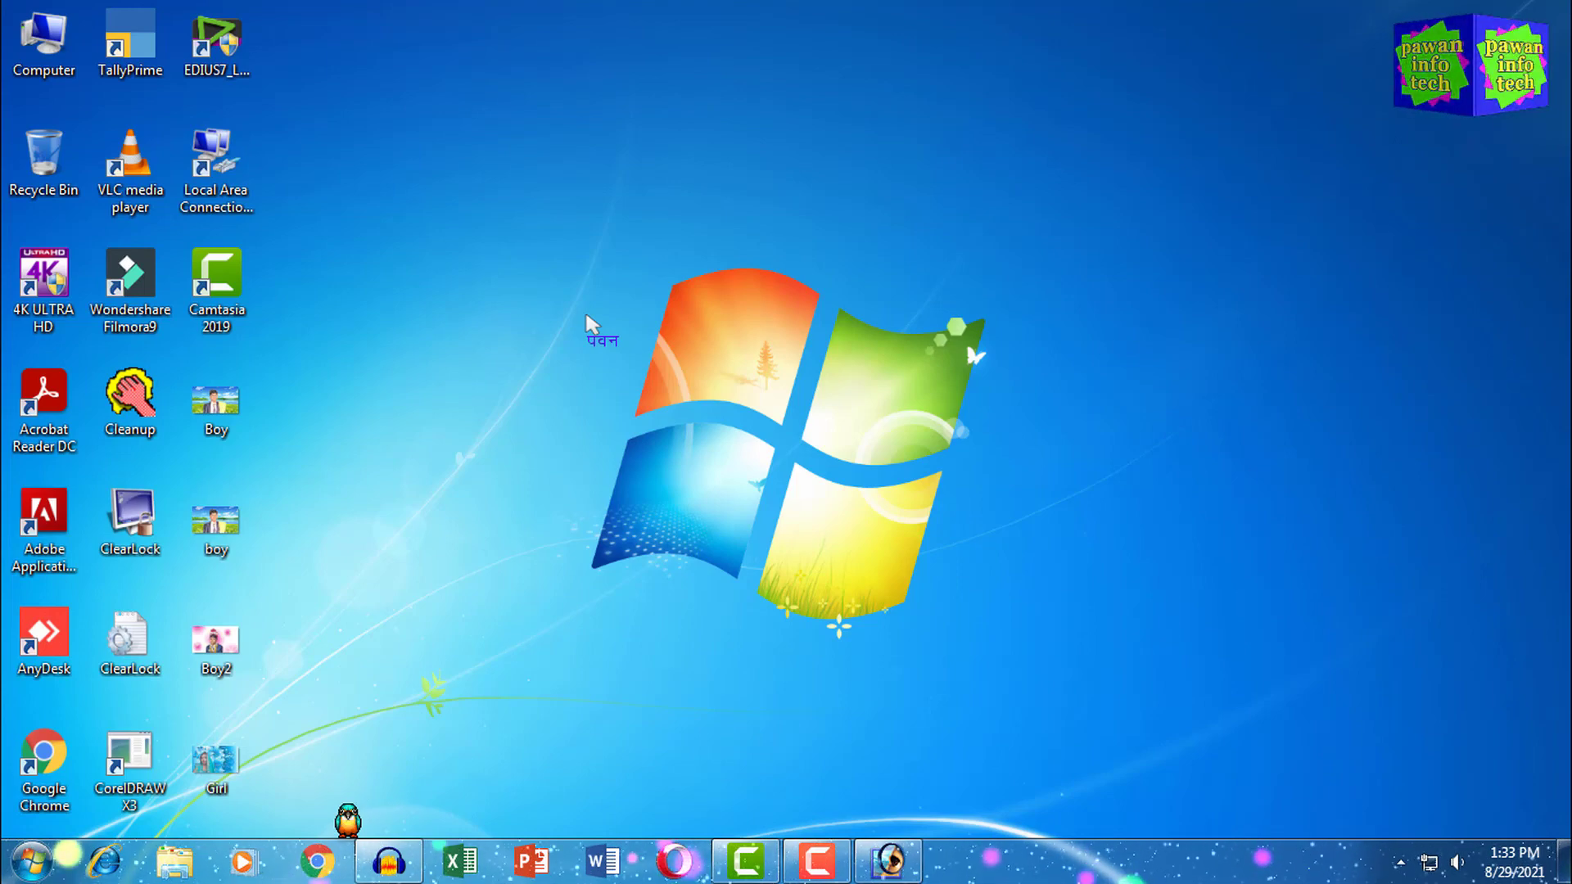
{"action": "right_click", "coordinate": [394, 354]}
{"action": "left_click", "coordinate": [385, 388]}
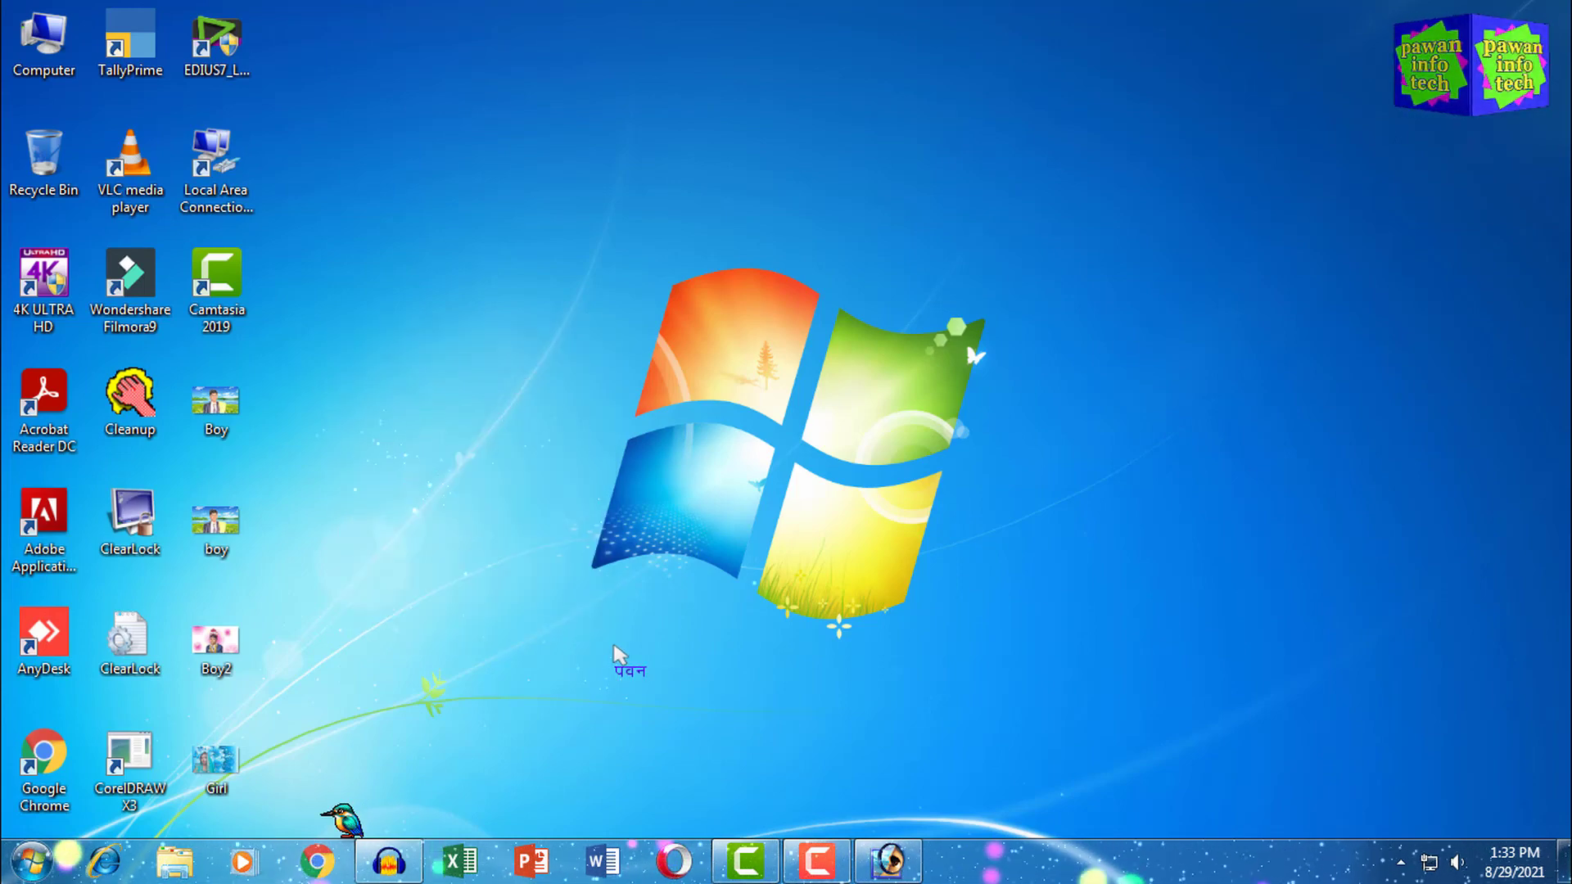
{"action": "right_click", "coordinate": [375, 404]}
{"action": "left_click", "coordinate": [449, 463]}
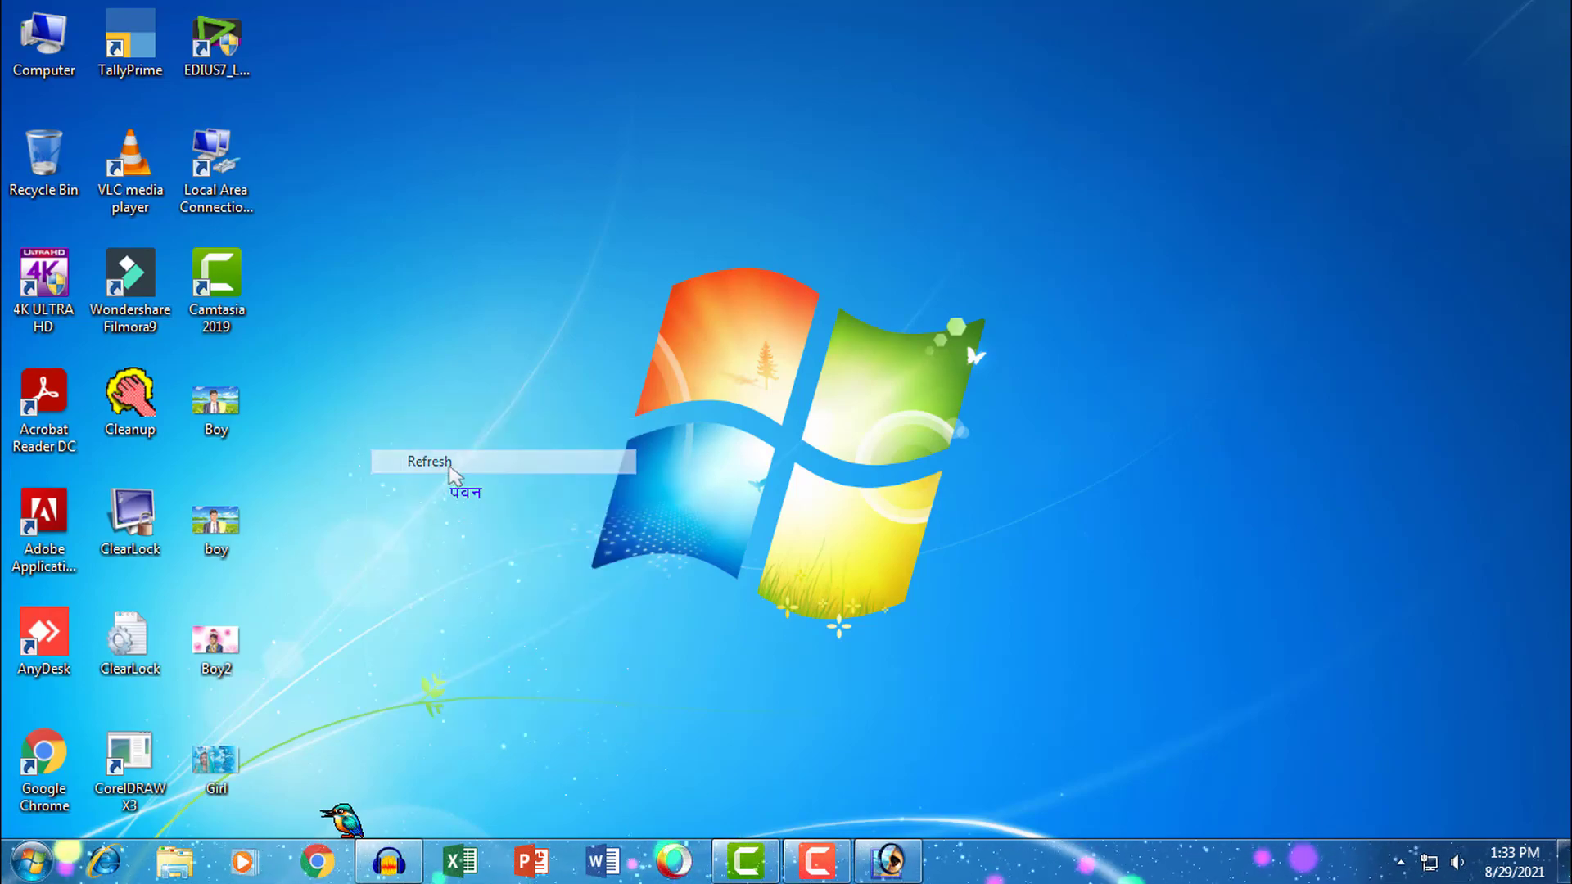